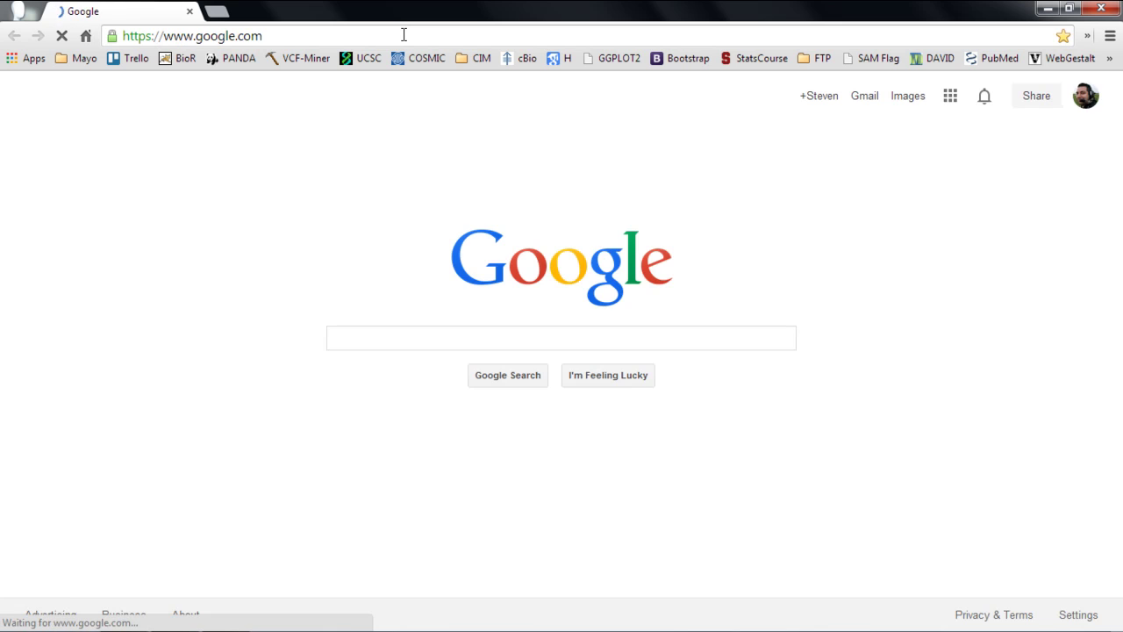
Step: Go to bioinformaticstools.mayo.edu and open the VCF-MINER 'Read more' page from the software list
{"action": "left_click", "coordinate": [404, 35]}
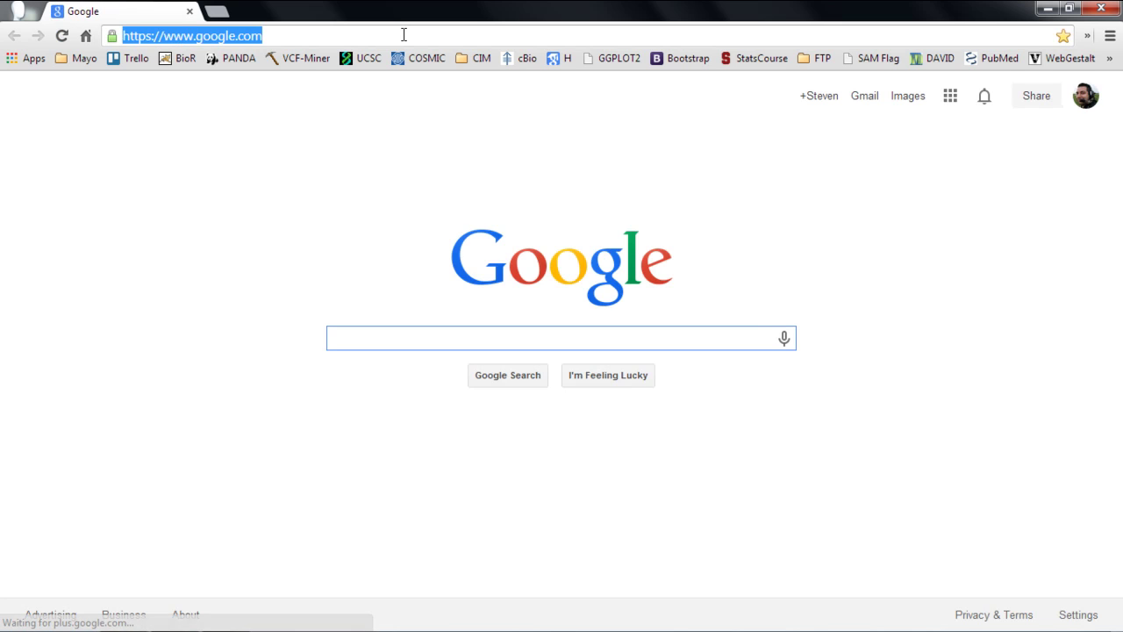
{"action": "type", "text": "bioinformaticst"}
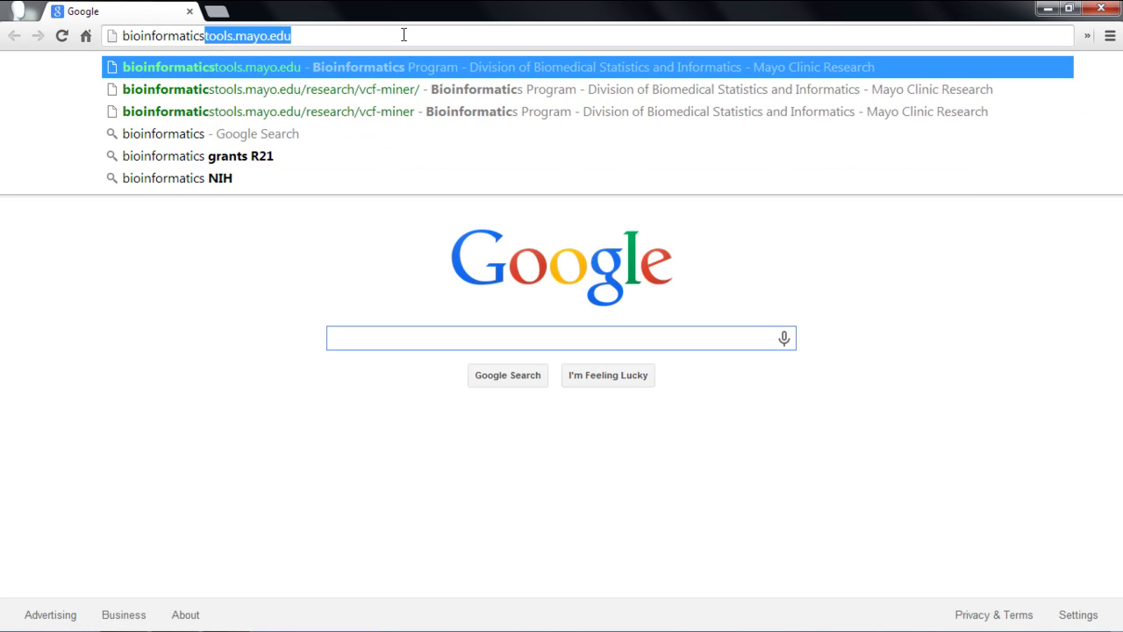
{"action": "type", "text": "ools.mayo."}
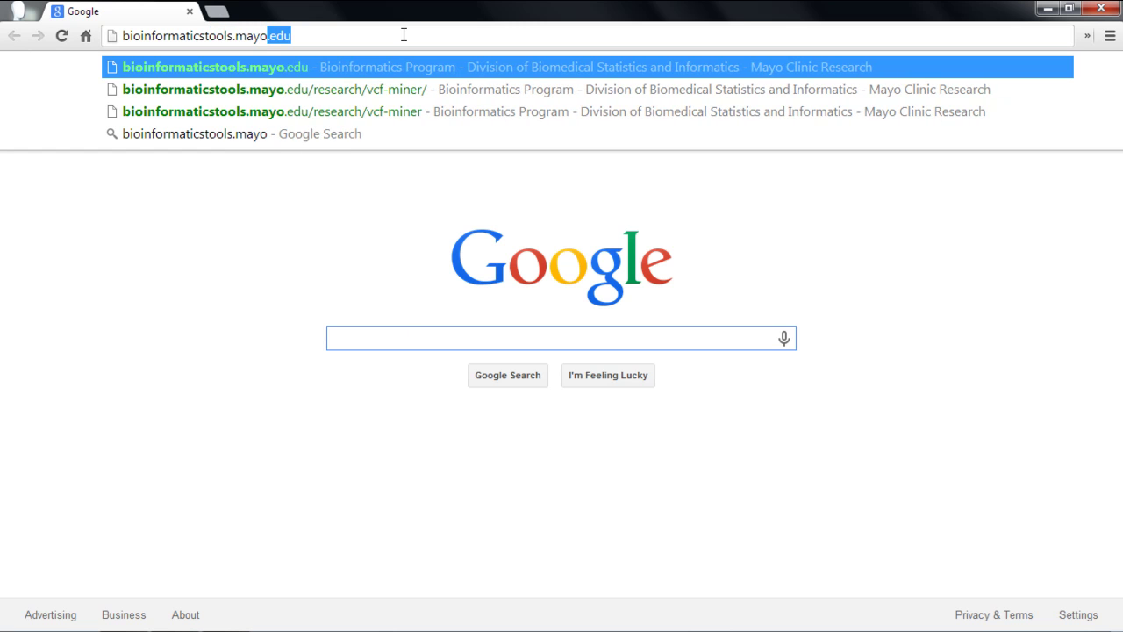
{"action": "type", "text": "edu"}
{"action": "key", "text": "Return"}
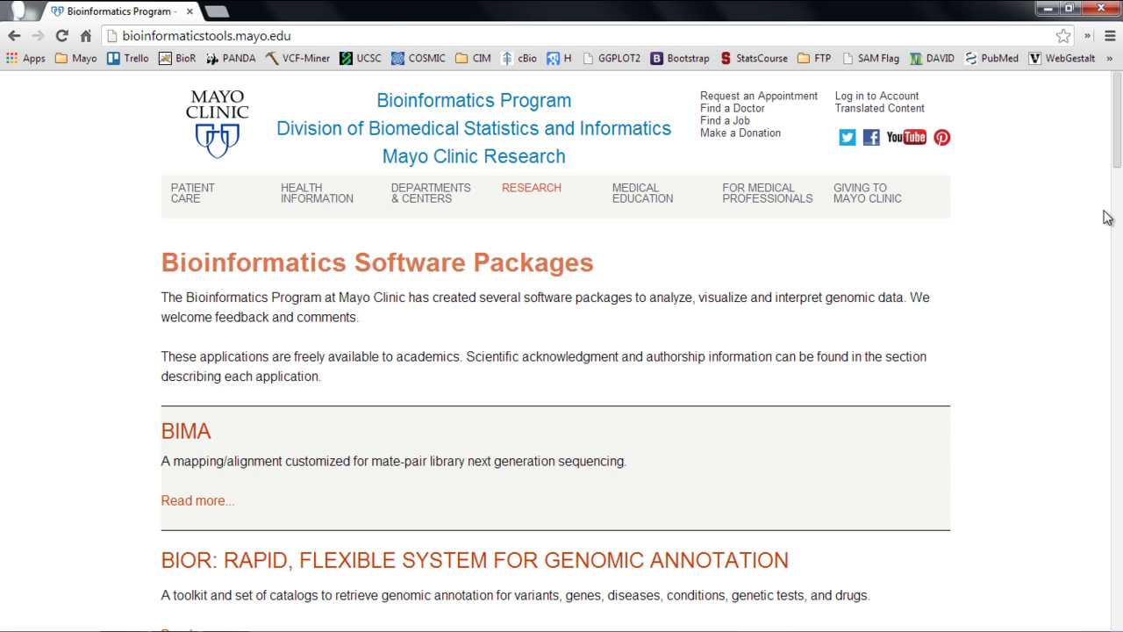
{"action": "left_click_drag", "start_coordinate": [1119, 151], "coordinate": [953, 483]}
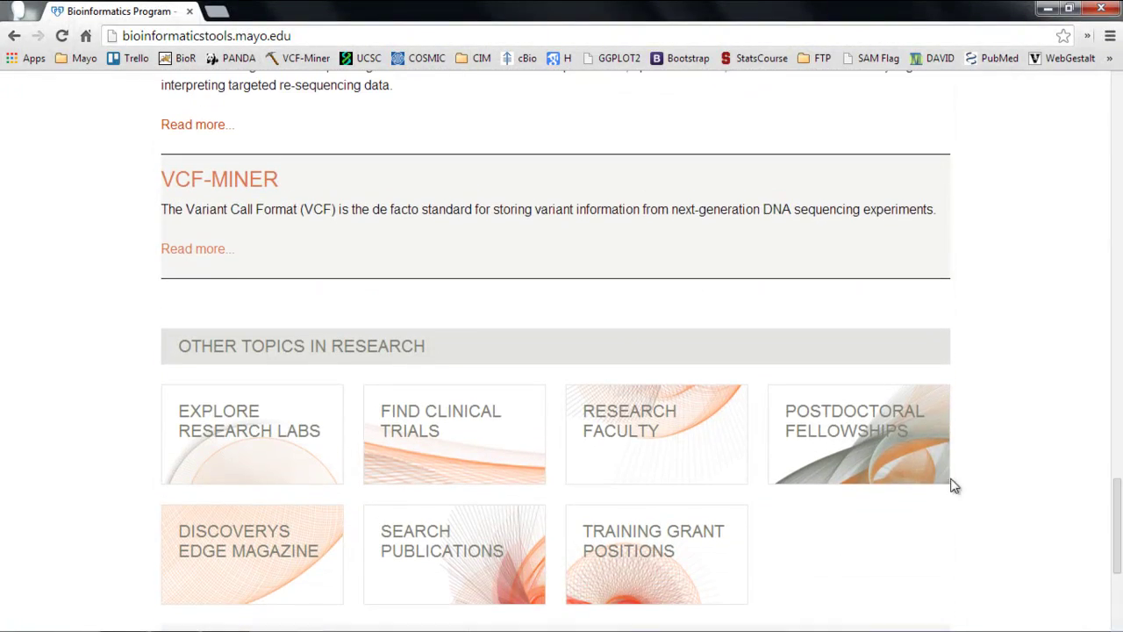
{"action": "left_click", "coordinate": [265, 184]}
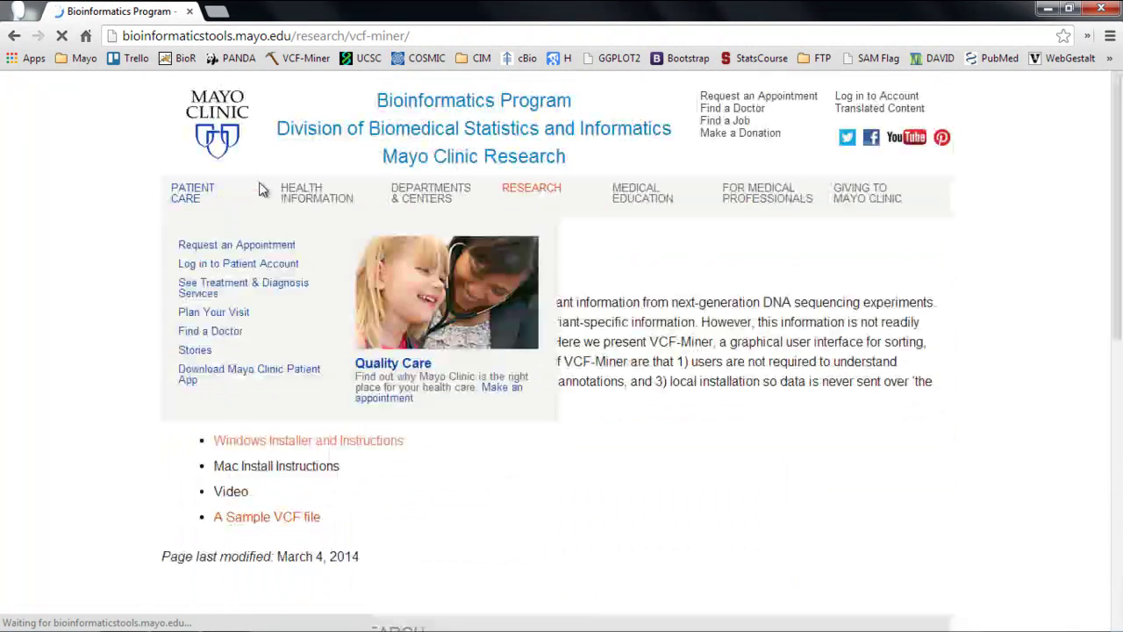
{"action": "scroll", "coordinate": [923, 382], "scroll_direction": "down", "scroll_amount": 1}
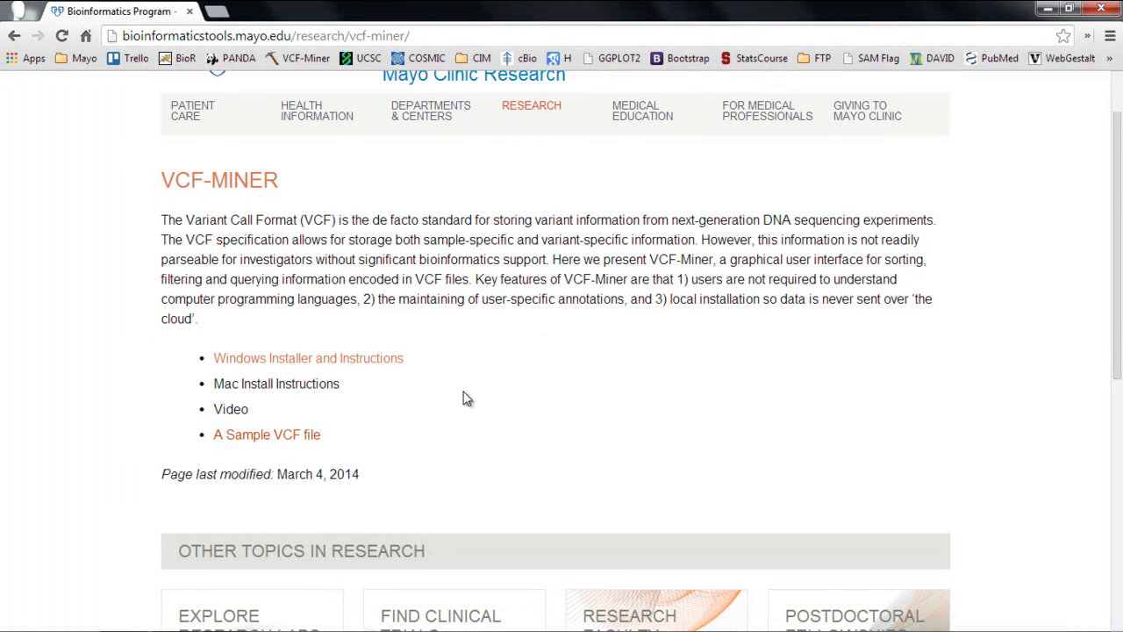
Step: Open 'Windows Installer and Instructions' and scroll through the hotfix, installer and sample VCF steps
{"action": "left_click", "coordinate": [392, 362]}
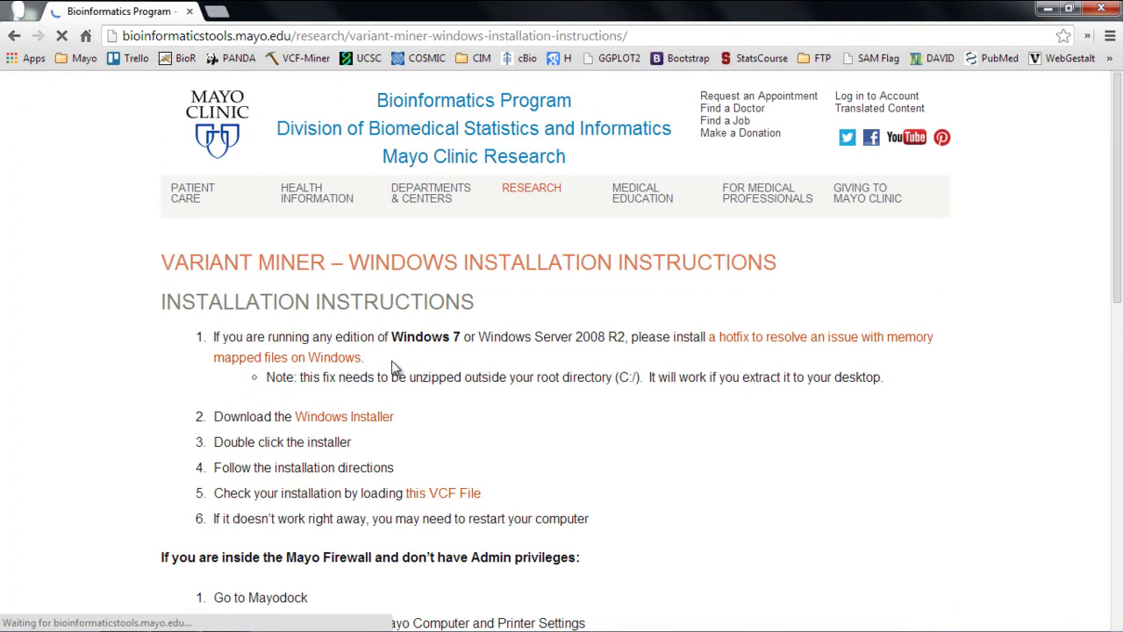
{"action": "scroll", "coordinate": [934, 412], "scroll_direction": "down", "scroll_amount": 1}
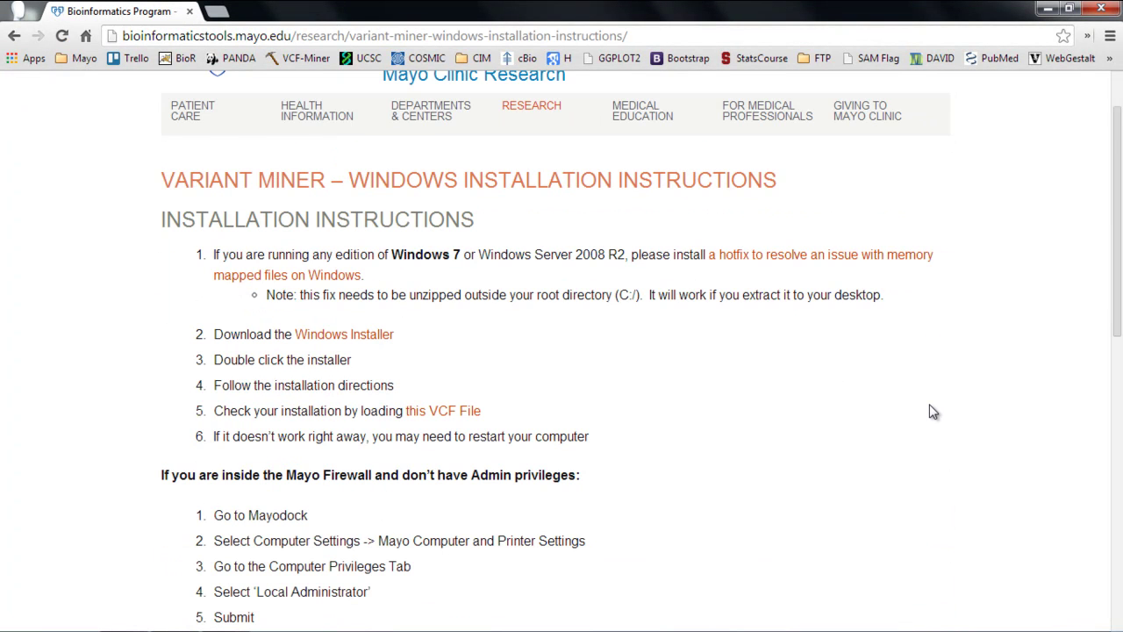
{"action": "scroll", "coordinate": [932, 411], "scroll_direction": "down", "scroll_amount": 1}
{"action": "scroll", "coordinate": [932, 410], "scroll_direction": "up", "scroll_amount": 1}
{"action": "scroll", "coordinate": [586, 457], "scroll_direction": "down", "scroll_amount": 1}
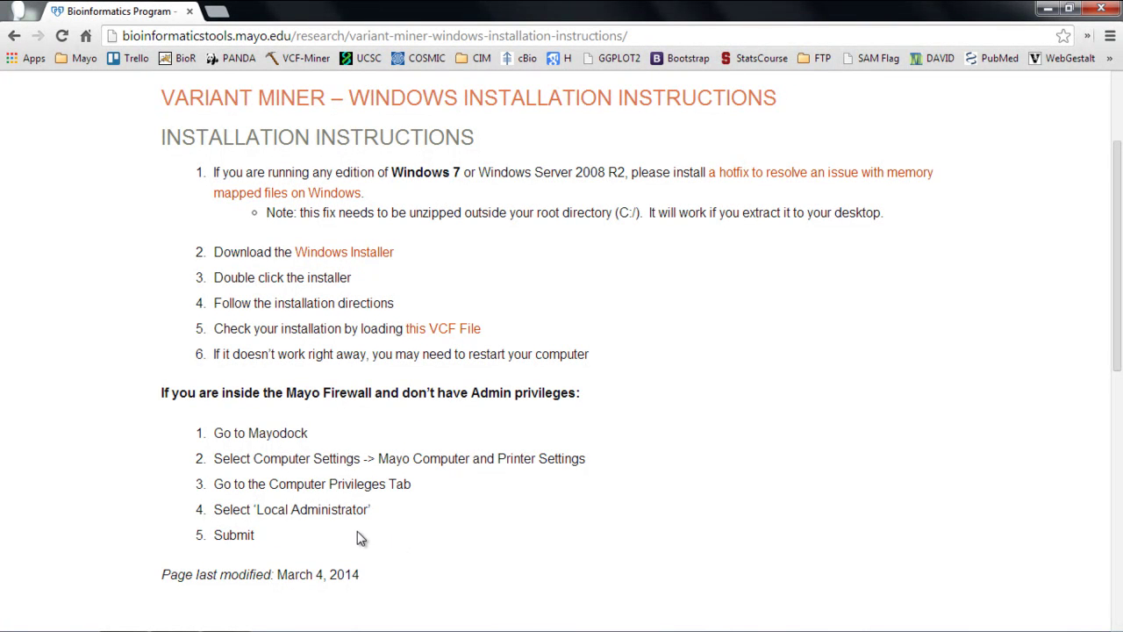
{"action": "scroll", "coordinate": [600, 509], "scroll_direction": "up", "scroll_amount": 2}
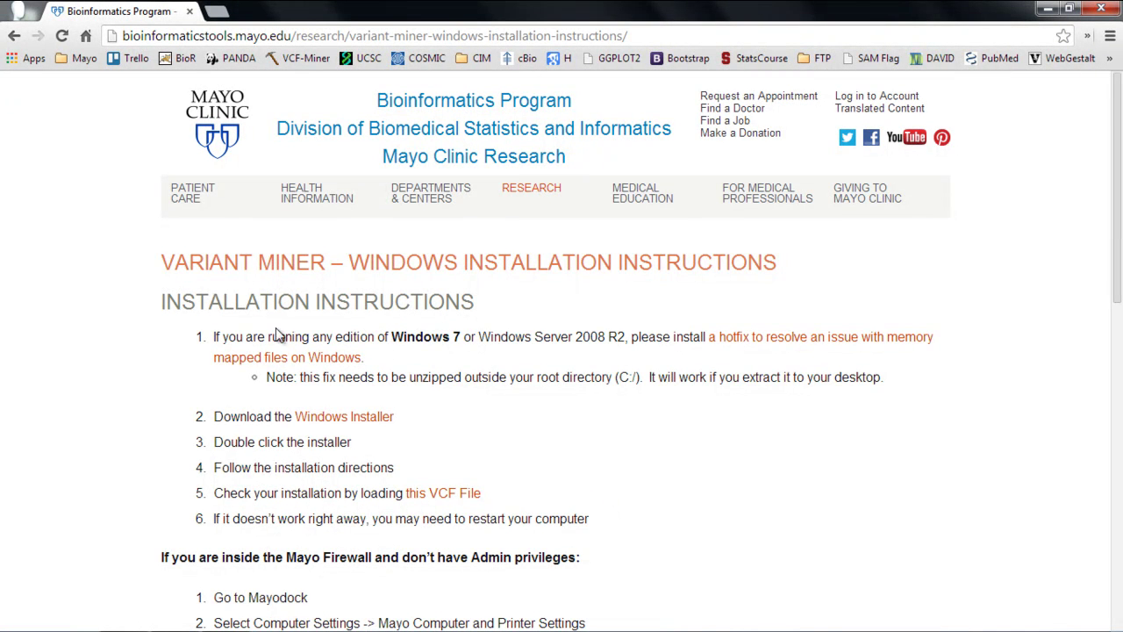
Step: Open the memory-mapped files hotfix article, accept the agreement, and select the Windows 7/Server 2008 R2 SP1 hotfix
{"action": "left_click", "coordinate": [773, 342]}
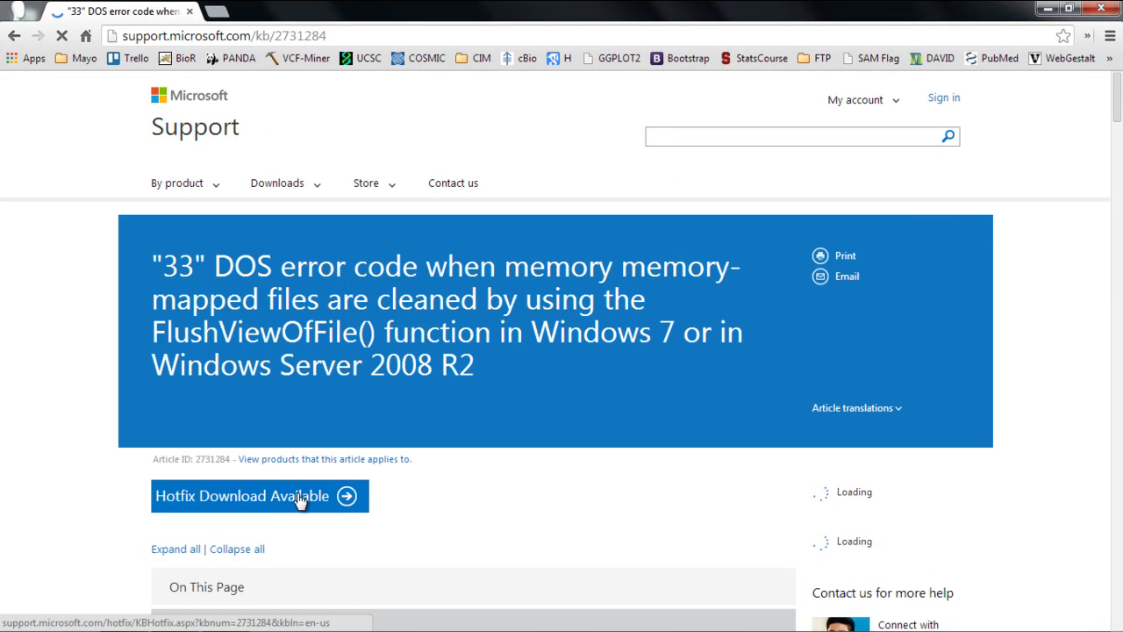
{"action": "left_click", "coordinate": [298, 498]}
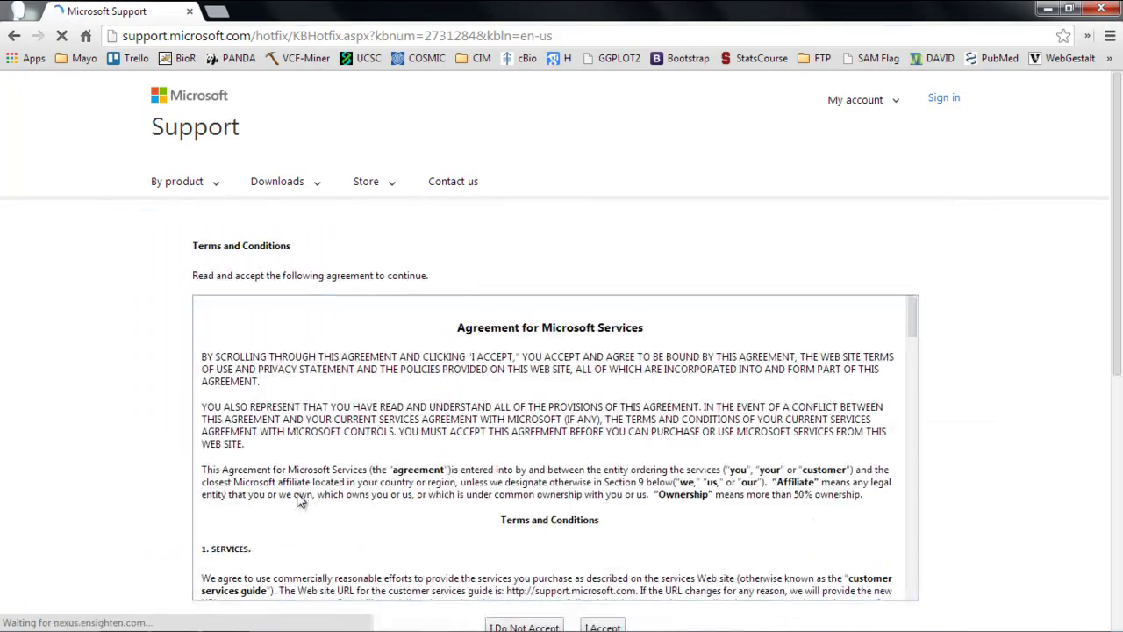
{"action": "scroll", "coordinate": [308, 351], "scroll_direction": "down", "scroll_amount": 3}
{"action": "scroll", "coordinate": [1028, 488], "scroll_direction": "down", "scroll_amount": 5}
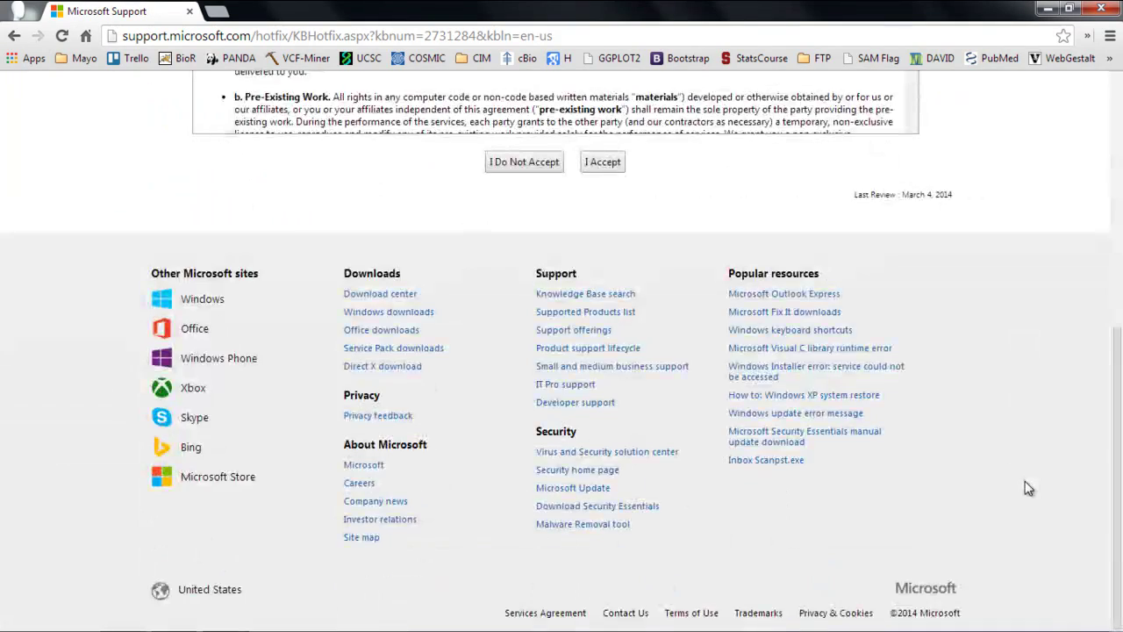
{"action": "scroll", "coordinate": [696, 394], "scroll_direction": "up", "scroll_amount": 2}
{"action": "left_click", "coordinate": [603, 327]}
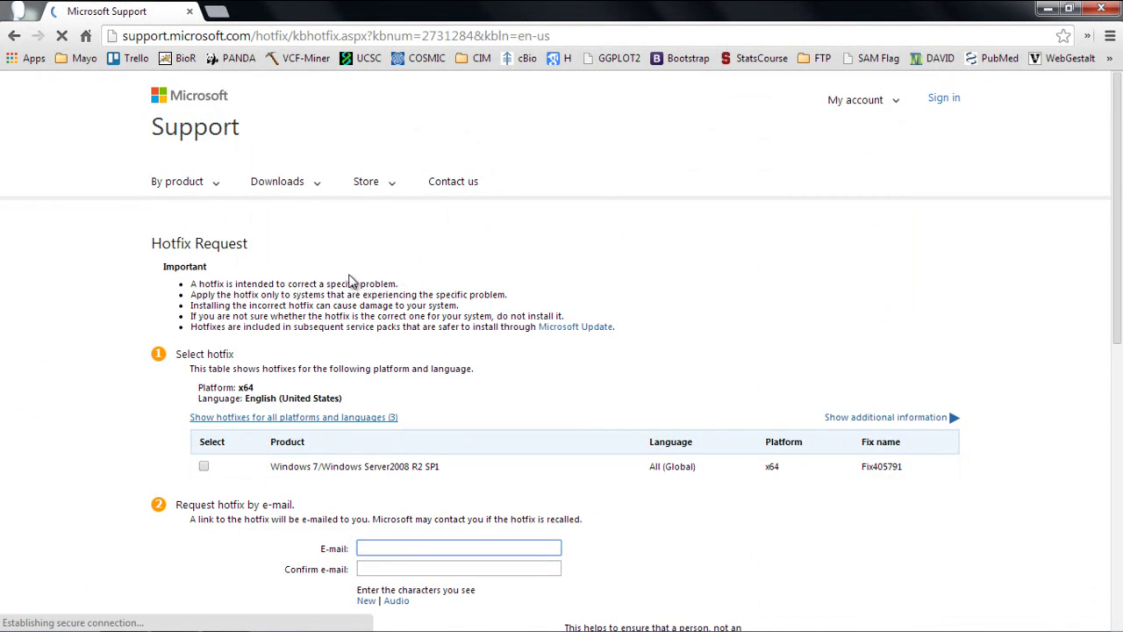
{"action": "scroll", "coordinate": [214, 413], "scroll_direction": "down", "scroll_amount": 1}
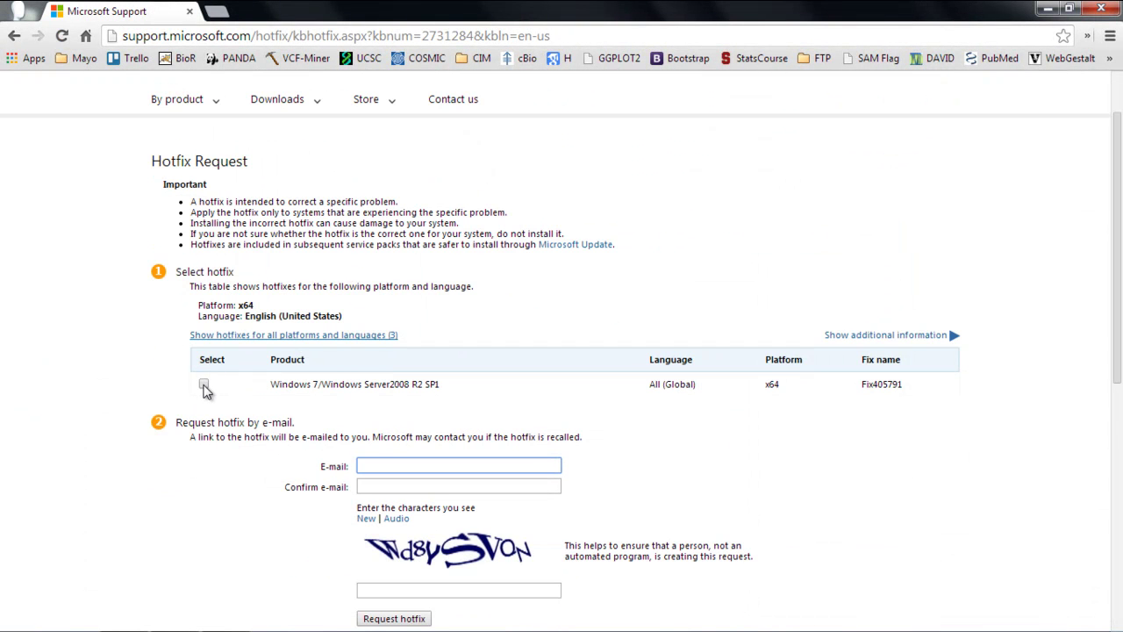
{"action": "left_click", "coordinate": [206, 382]}
Step: Enter and confirm the e-mail address, fill in the verification characters, and submit the hotfix request
{"action": "left_click", "coordinate": [414, 467]}
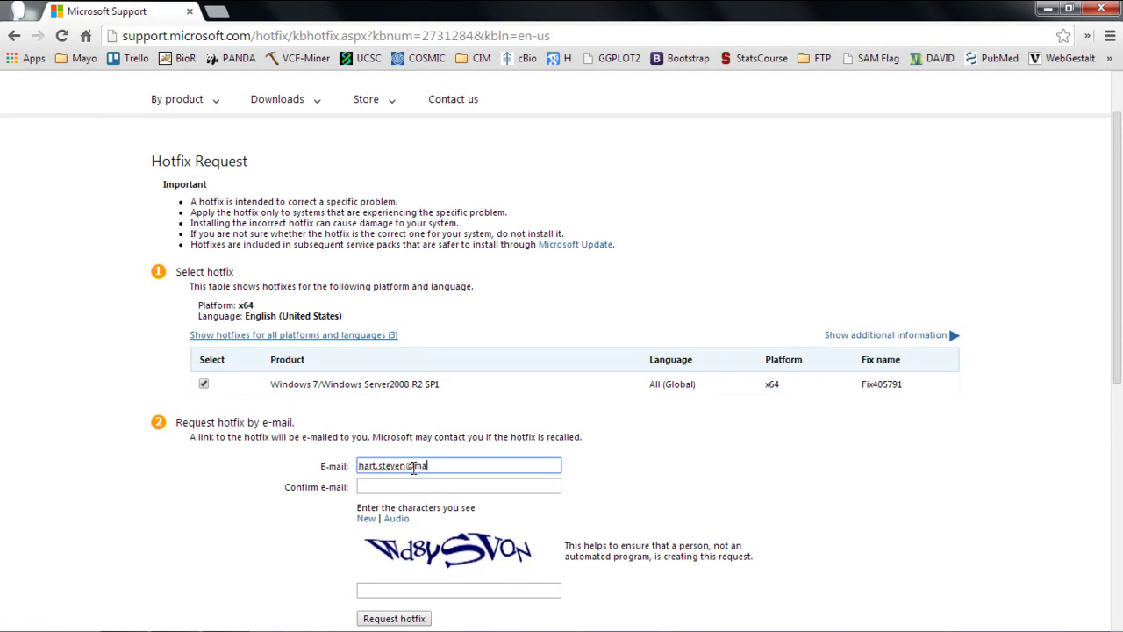
{"action": "key", "text": "Tab"}
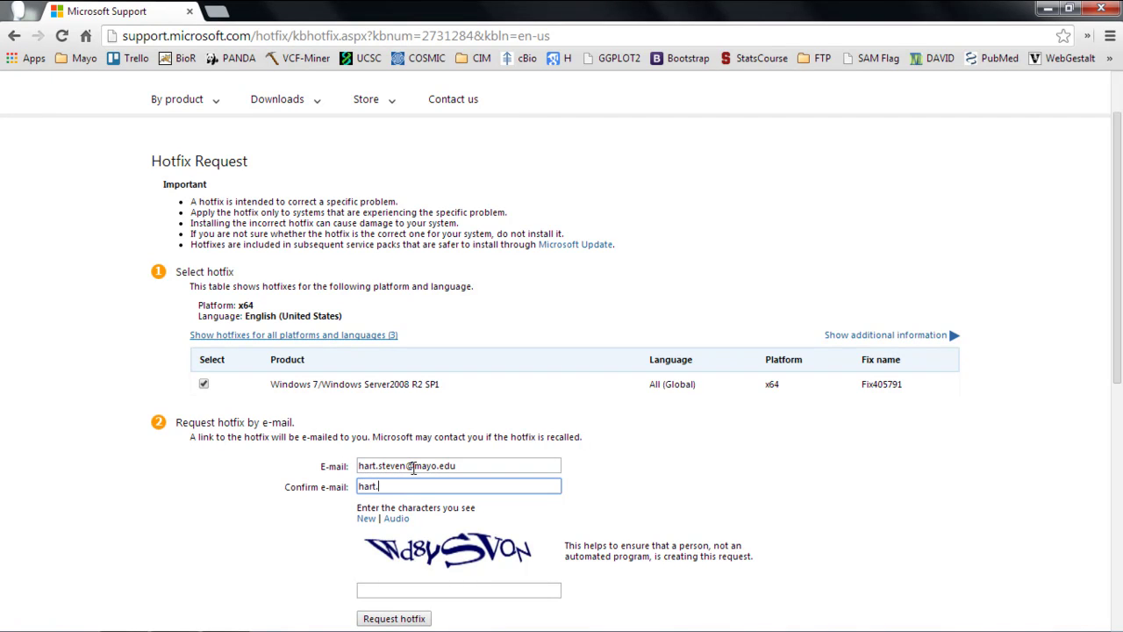
{"action": "scroll", "coordinate": [414, 467], "scroll_direction": "down", "scroll_amount": 2}
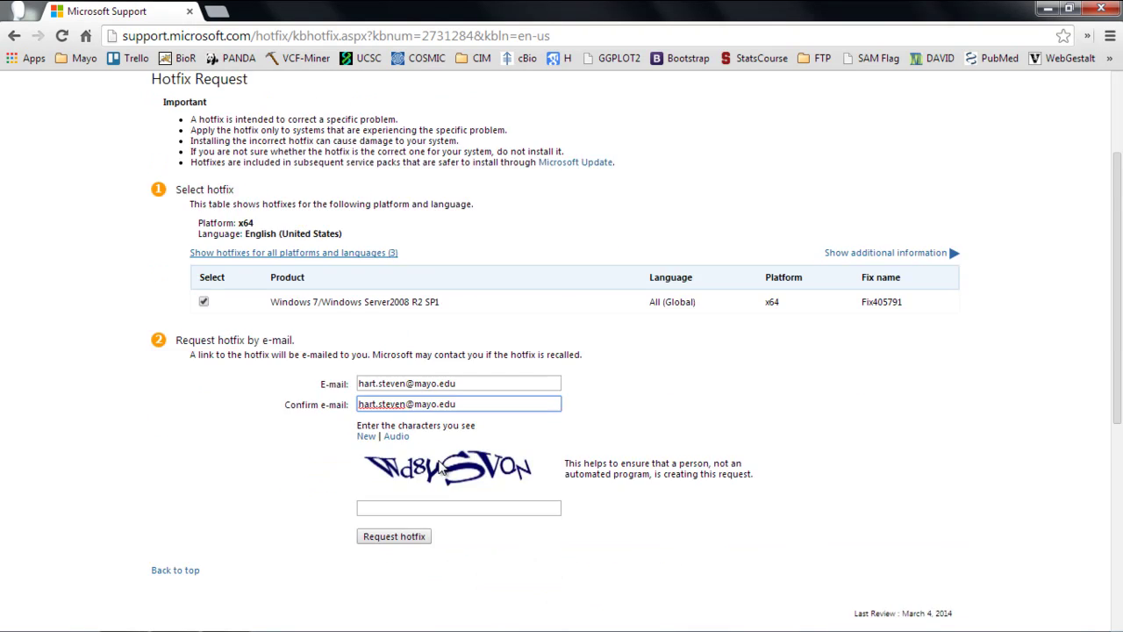
{"action": "left_click", "coordinate": [463, 425]}
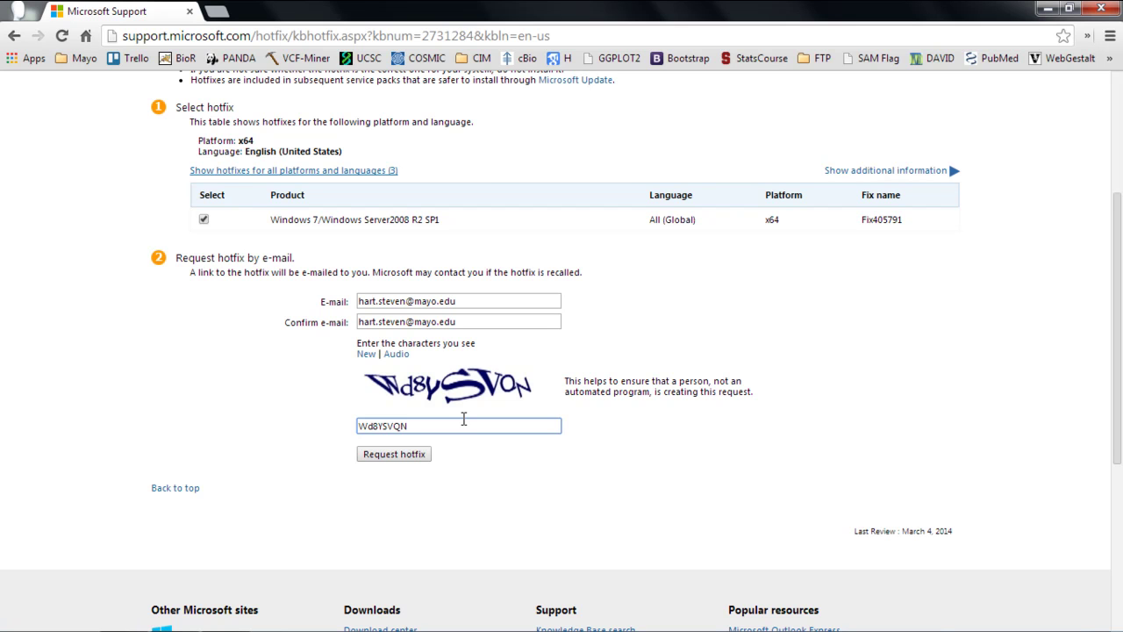
{"action": "left_click", "coordinate": [410, 458]}
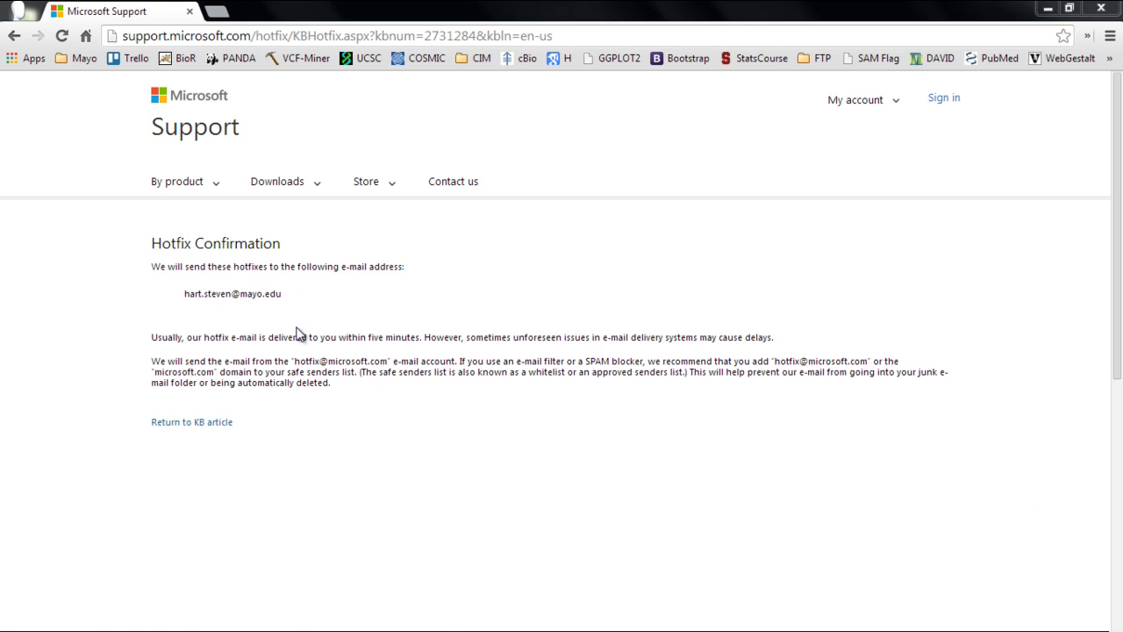
Step: Open the Microsoft hotfix e-mail in Outlook and follow its link to download 451413_intl_x64_zip.exe
{"action": "key", "text": "super+Right"}
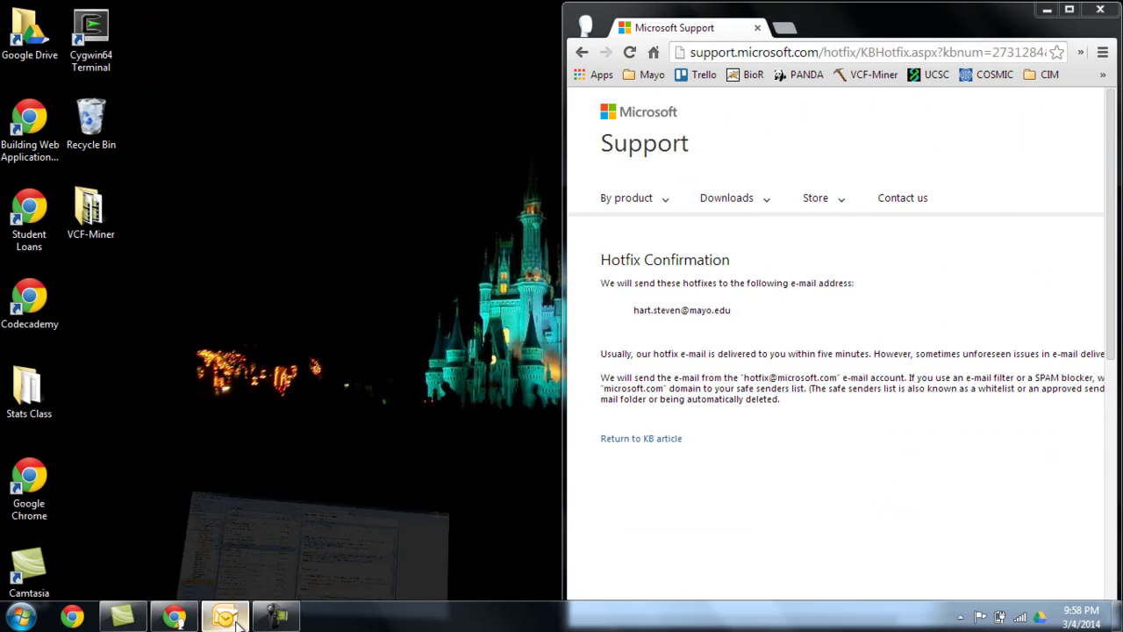
{"action": "left_click", "coordinate": [225, 617]}
{"action": "left_click", "coordinate": [292, 176]}
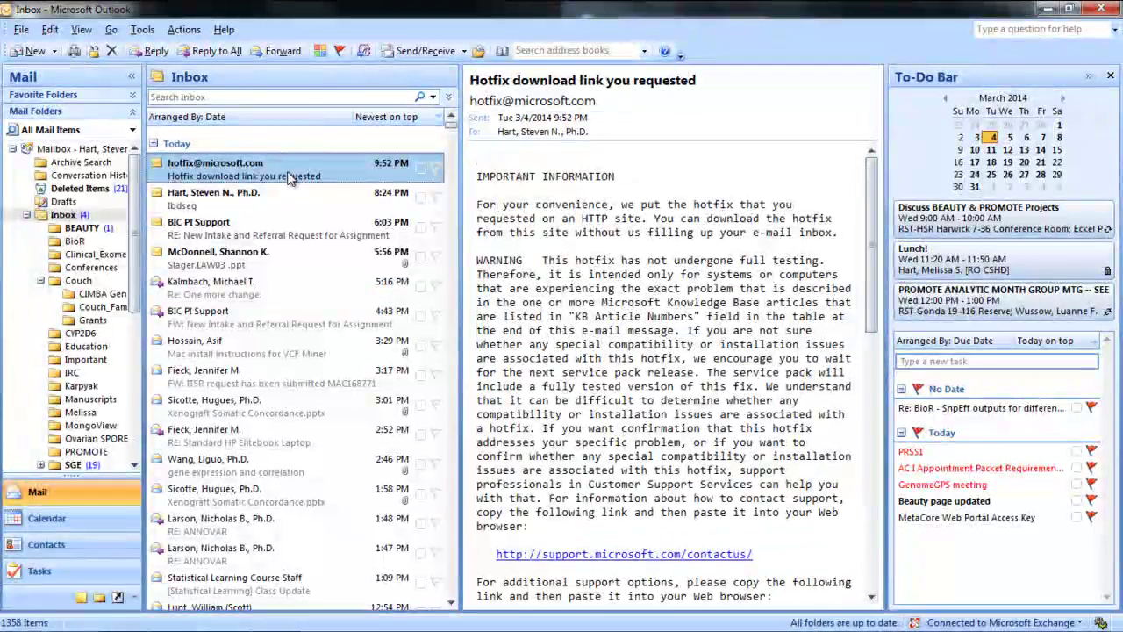
{"action": "left_click", "coordinate": [687, 288]}
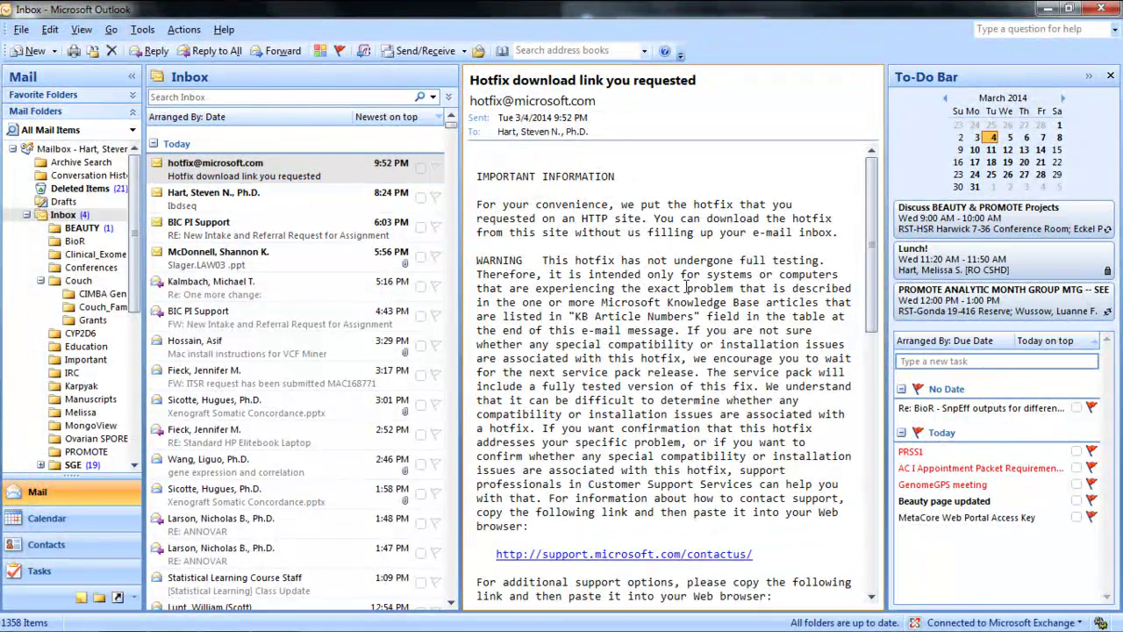
{"action": "scroll", "coordinate": [684, 239], "scroll_direction": "down", "scroll_amount": 10}
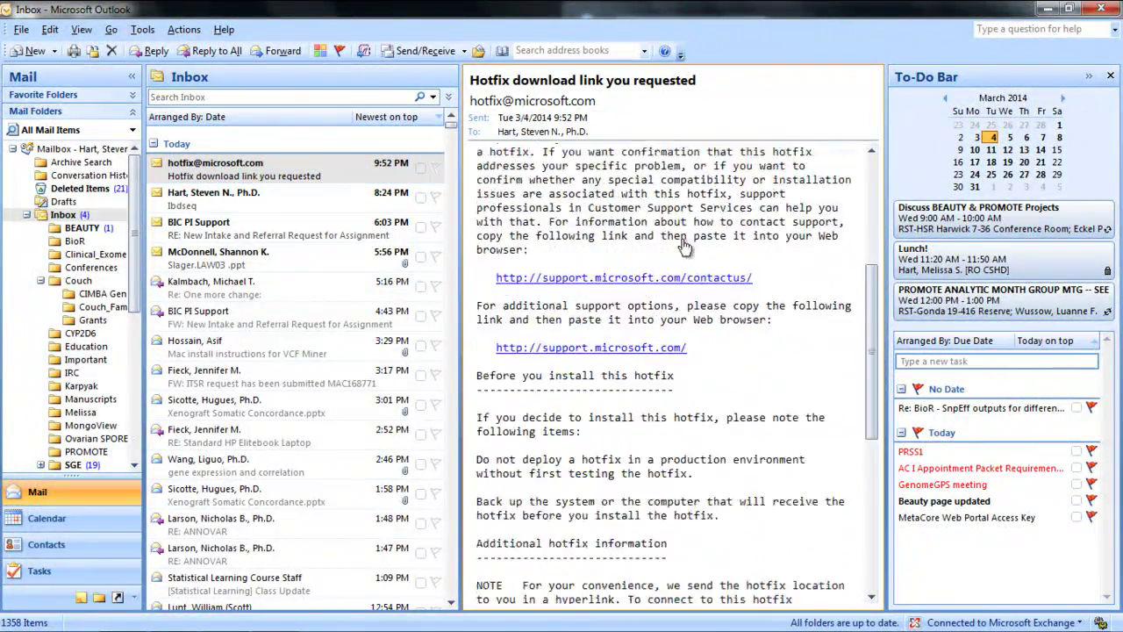
{"action": "scroll", "coordinate": [683, 239], "scroll_direction": "down", "scroll_amount": 6}
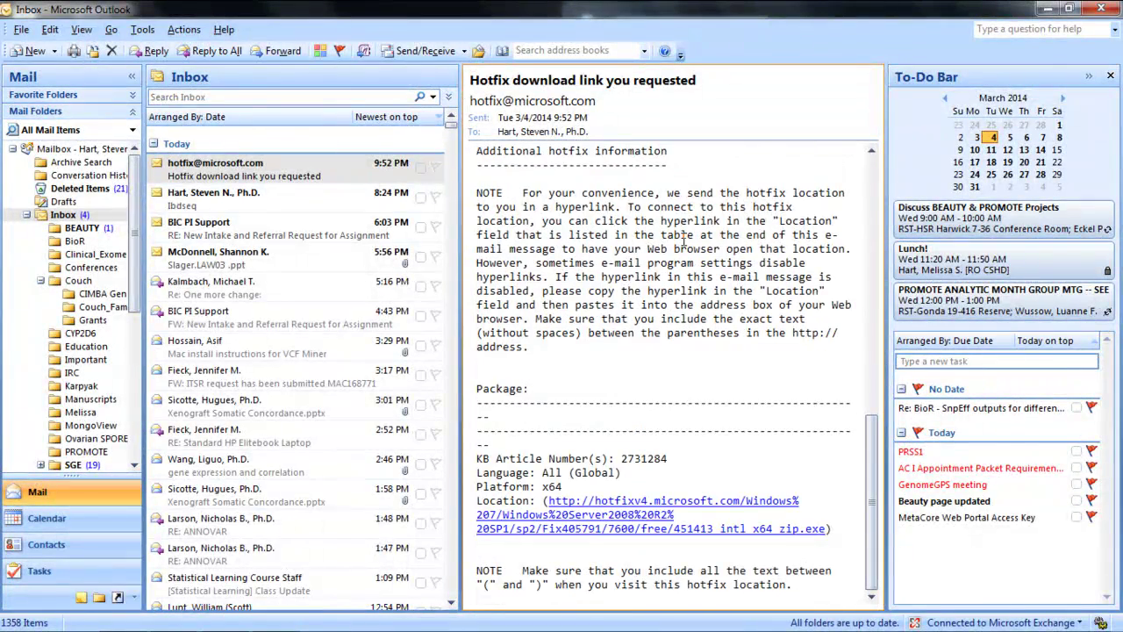
{"action": "left_click", "coordinate": [579, 531]}
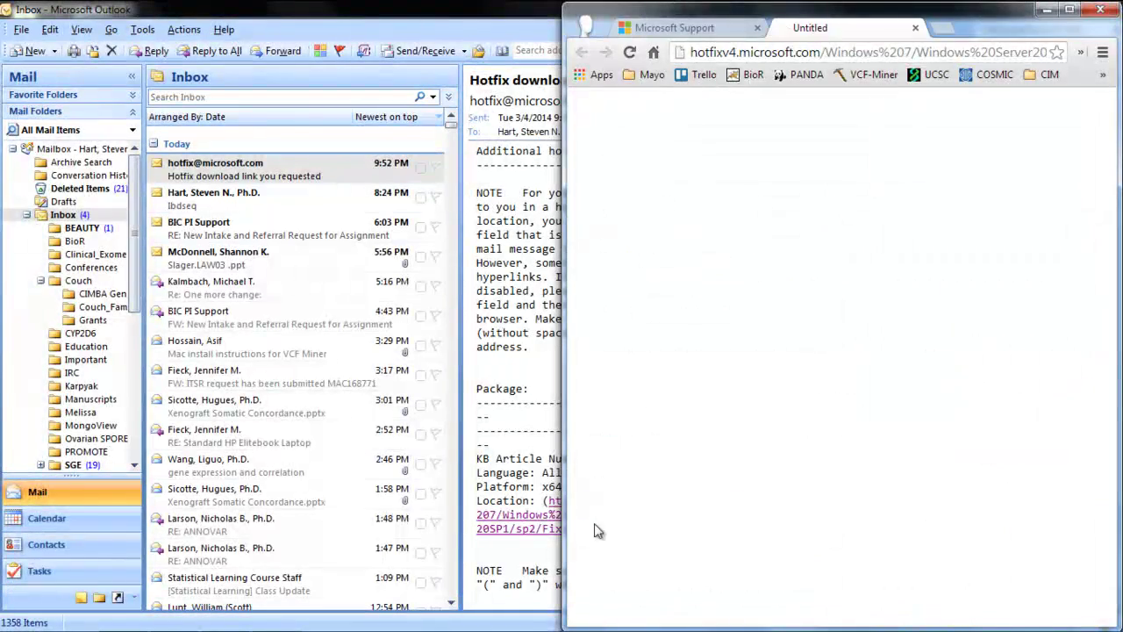
{"action": "left_click", "coordinate": [1069, 10]}
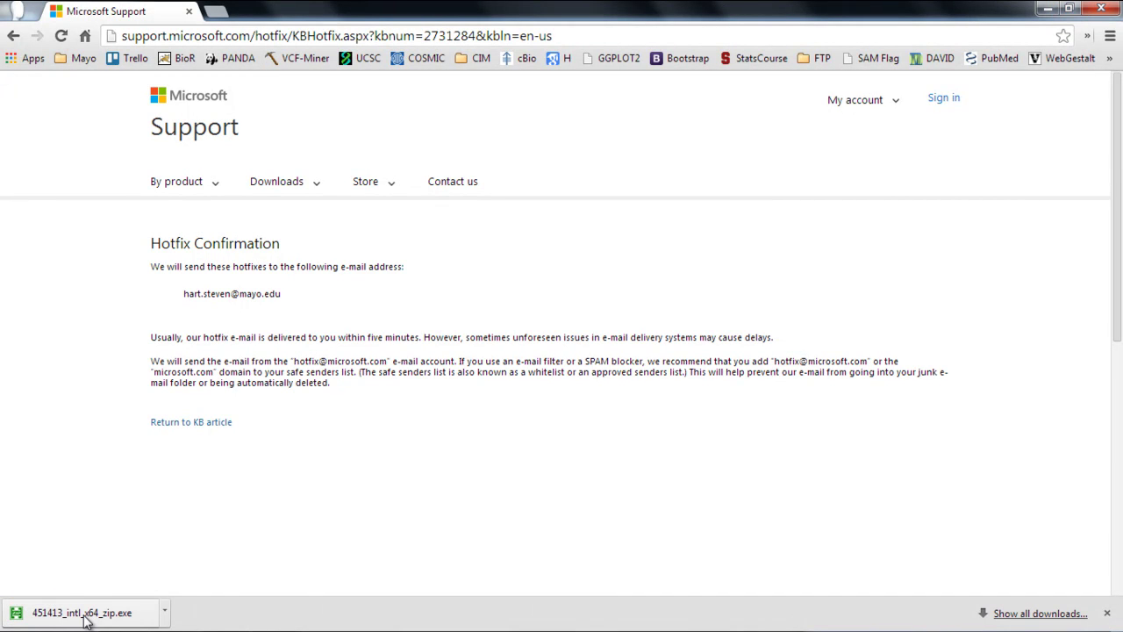
Step: Run the downloaded hotfix self-extractor and unzip its files to the Desktop folder
{"action": "left_click_drag", "start_coordinate": [84, 621], "coordinate": [84, 620]}
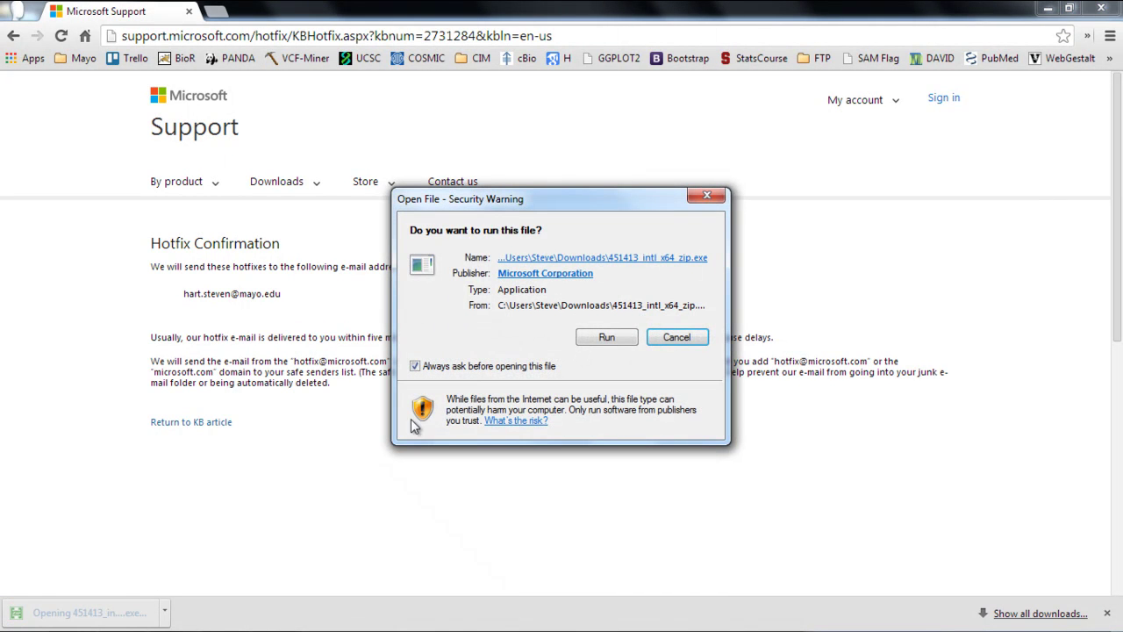
{"action": "left_click", "coordinate": [610, 341]}
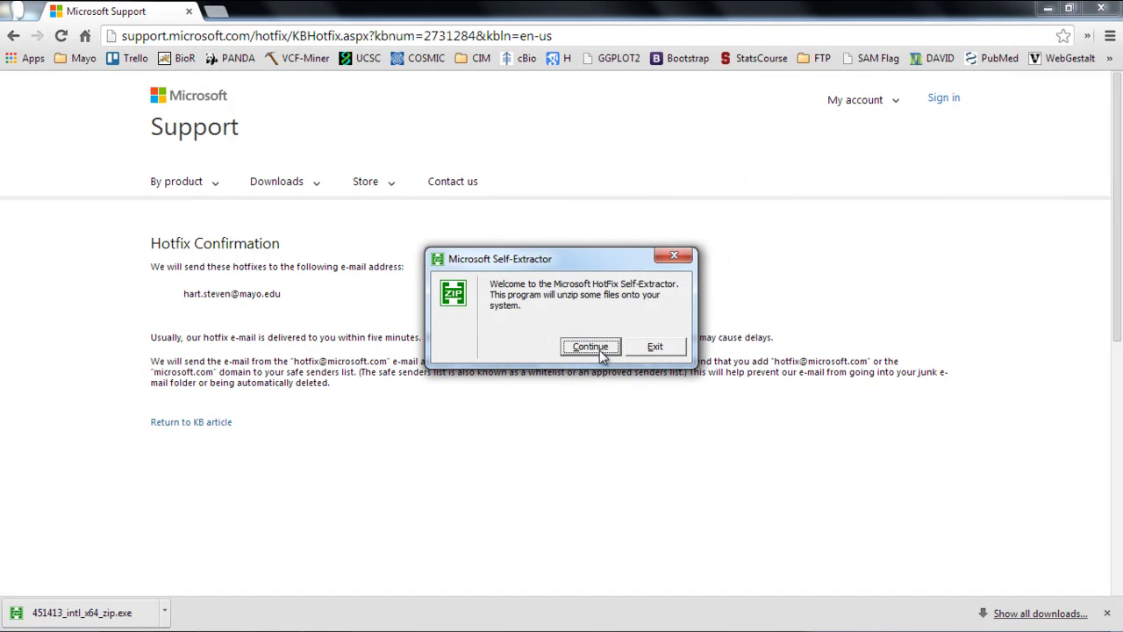
{"action": "left_click", "coordinate": [595, 351]}
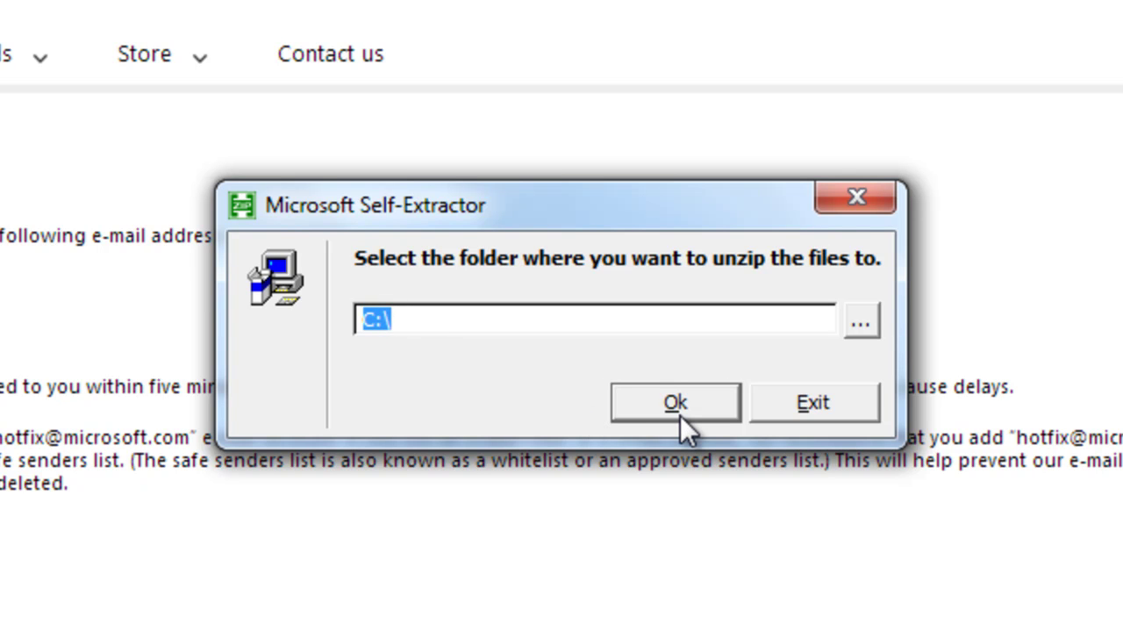
{"action": "left_click", "coordinate": [861, 320]}
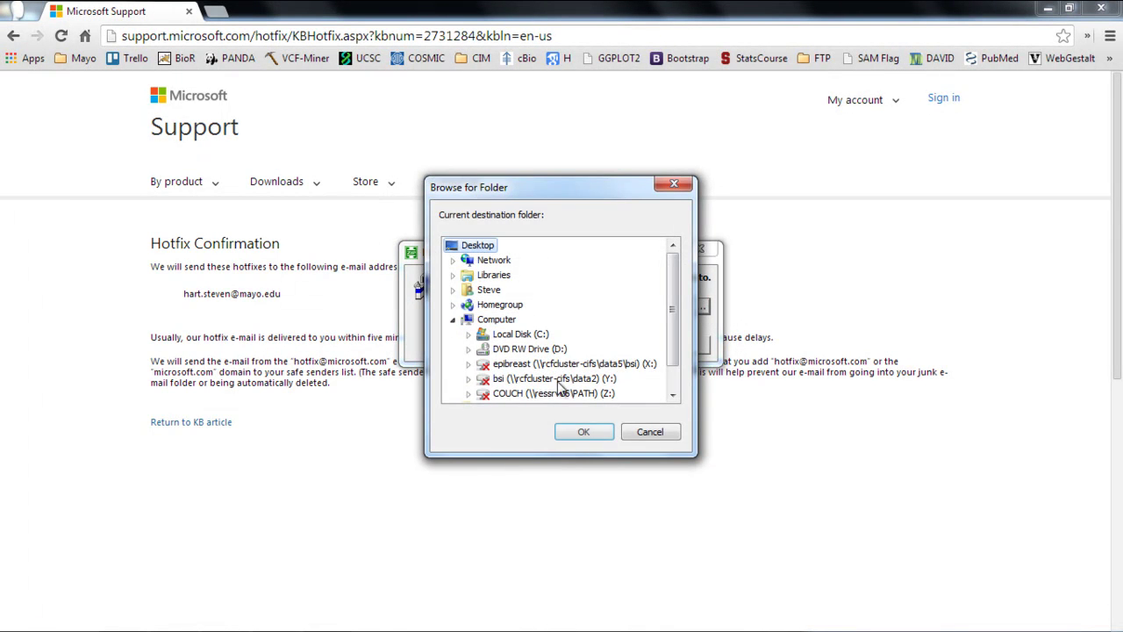
{"action": "left_click", "coordinate": [584, 432]}
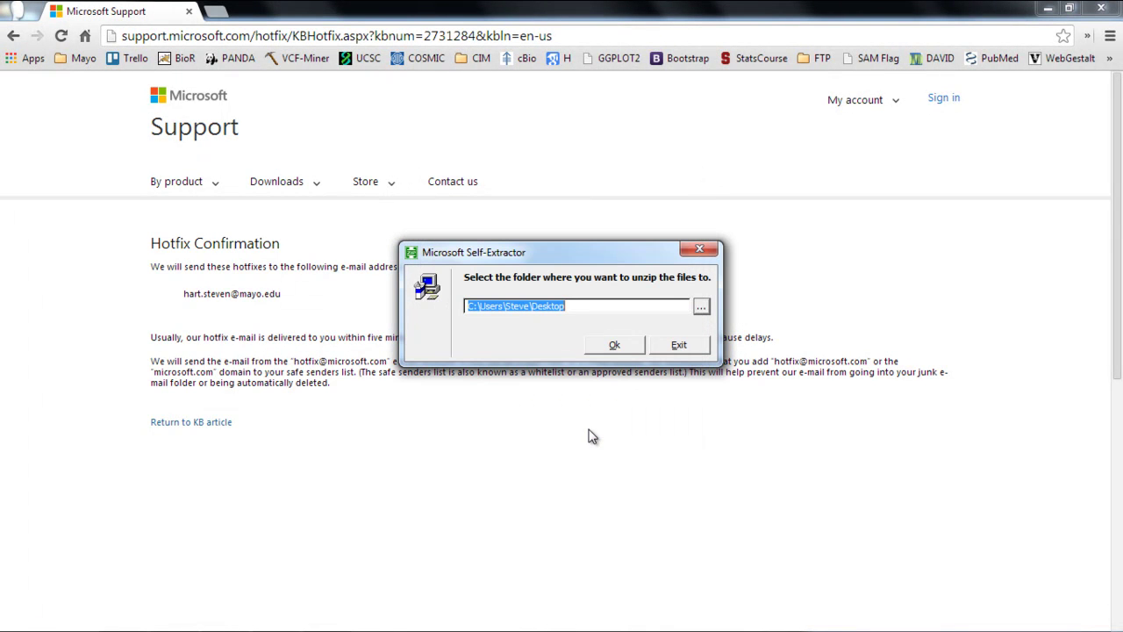
{"action": "left_click", "coordinate": [618, 345]}
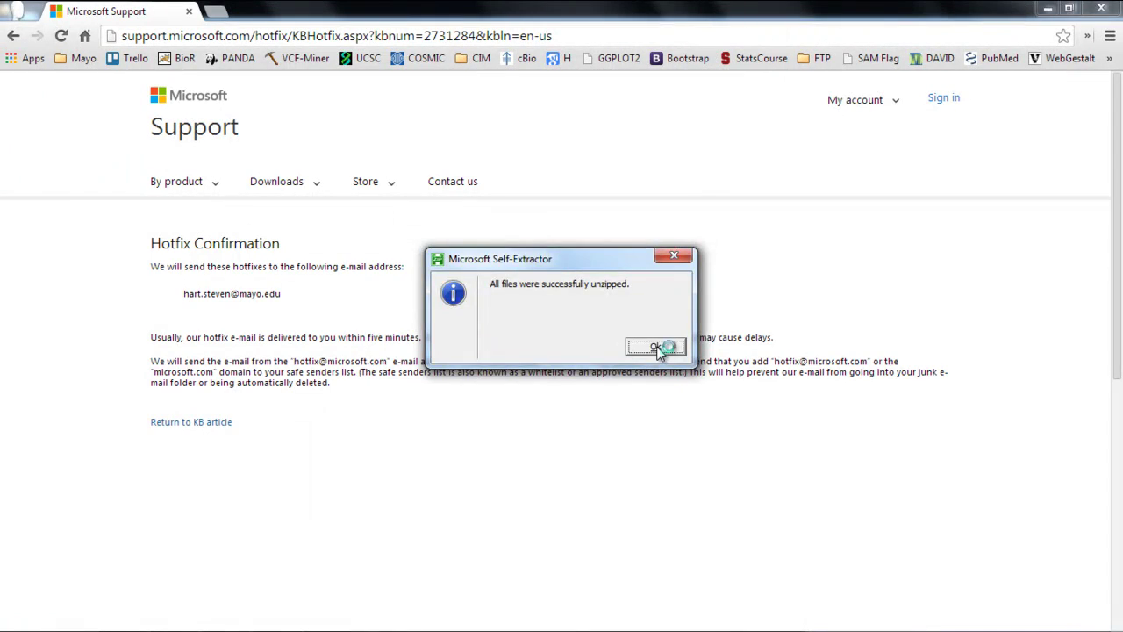
{"action": "left_click", "coordinate": [657, 348]}
{"action": "left_click", "coordinate": [1048, 9]}
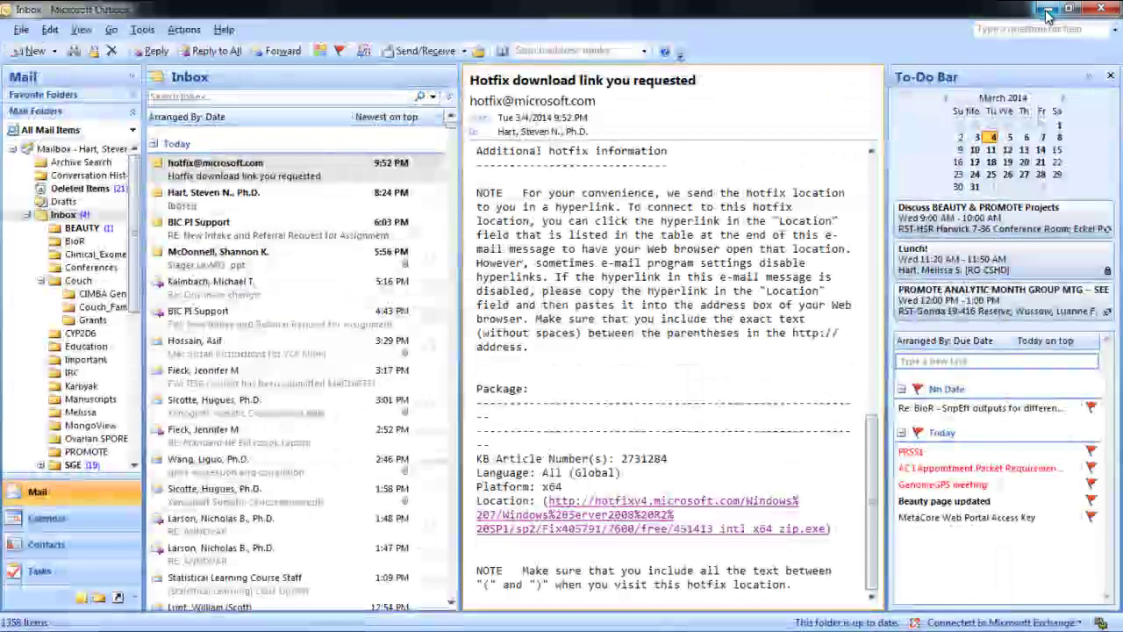
Step: Run the Windows6.1-KB2731284 update from the desktop and dismiss the already-installed notice
{"action": "left_click", "coordinate": [1048, 11]}
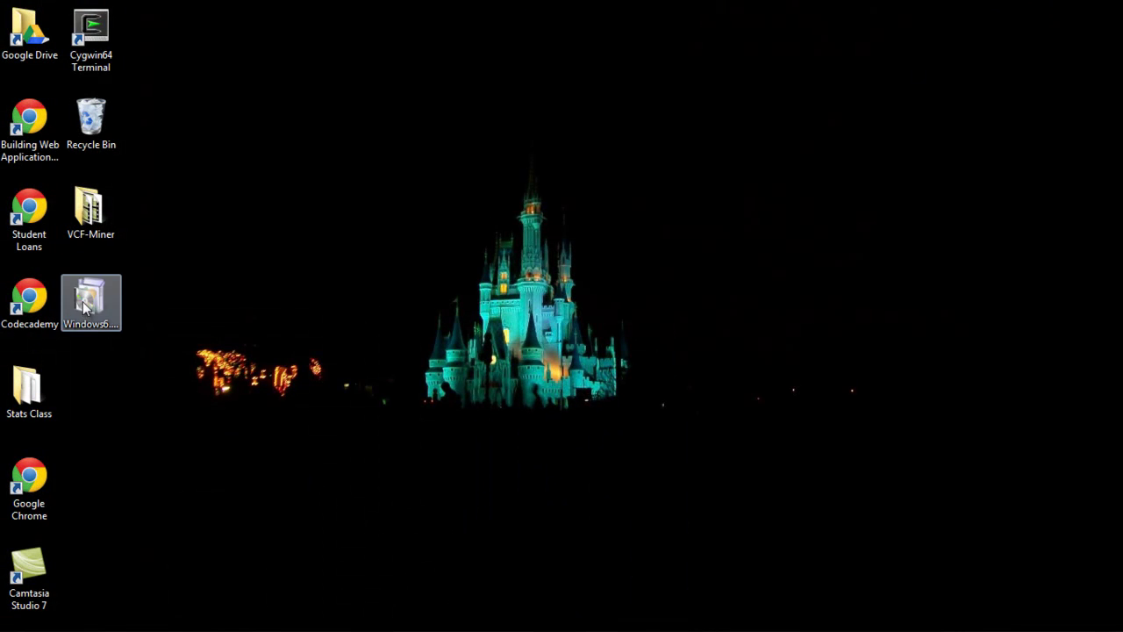
{"action": "double_click", "coordinate": [86, 304]}
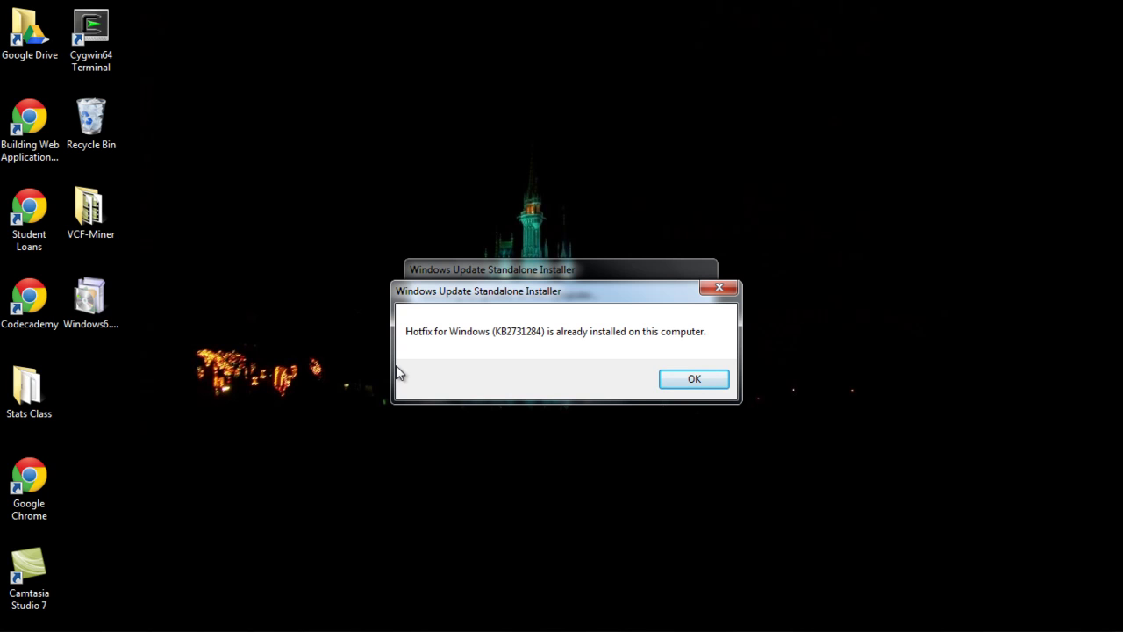
{"action": "left_click", "coordinate": [694, 380]}
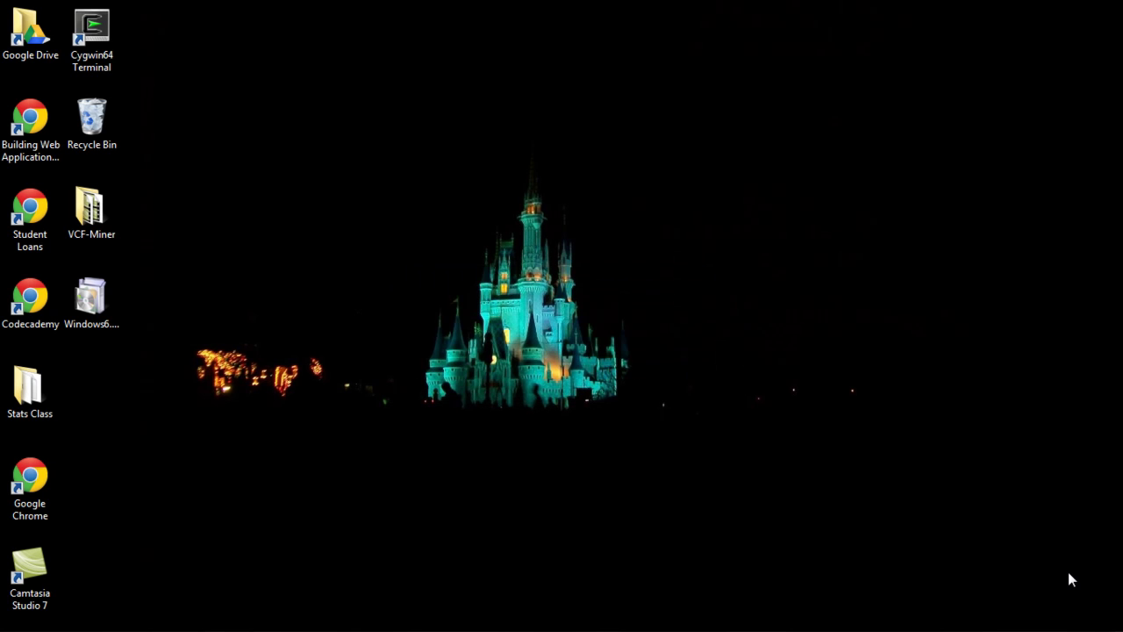
Step: Delete the hotfix installer file from the desktop to the Recycle Bin
{"action": "left_click", "coordinate": [91, 298]}
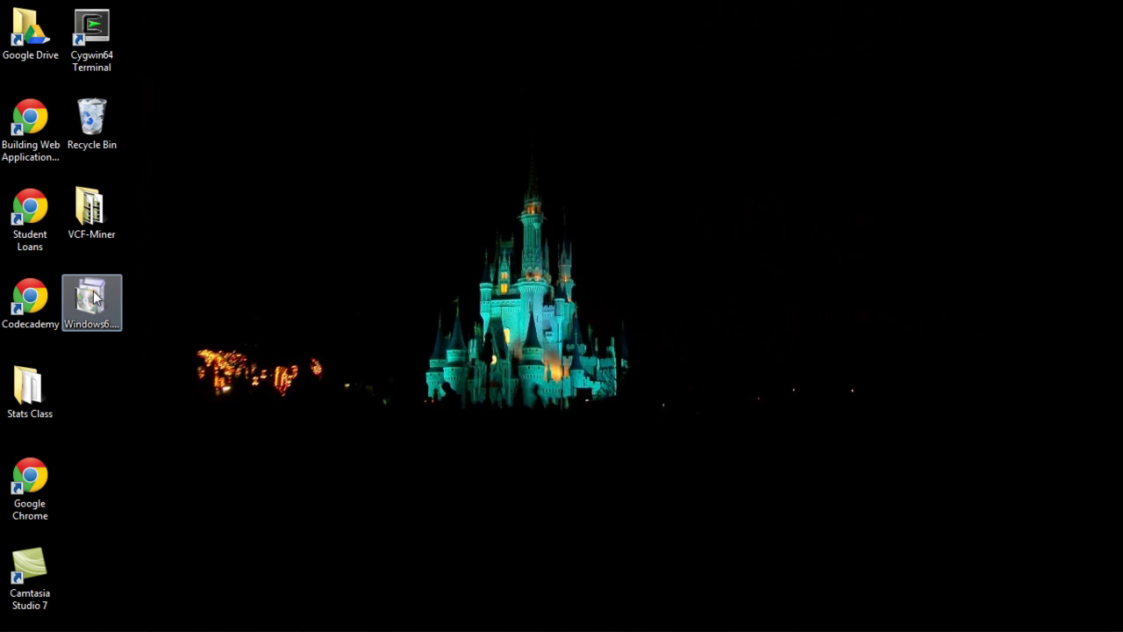
{"action": "key", "text": "Delete"}
{"action": "key", "text": "Return"}
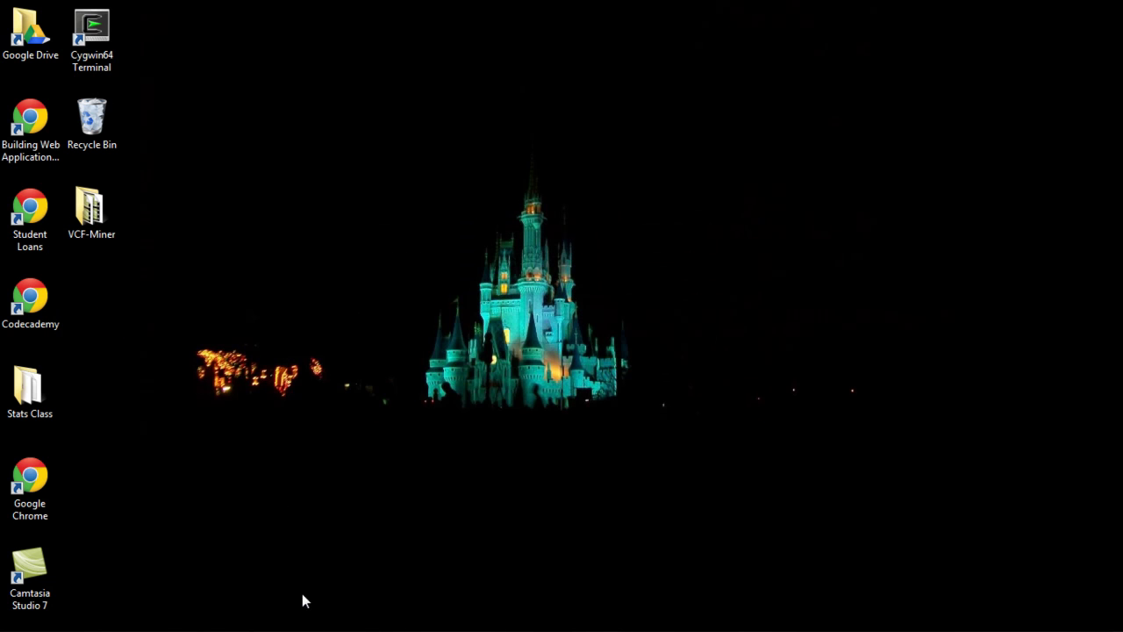
Step: Back on the instructions page, download the VCF Miner Windows installer INSTALL1.0.1.exe
{"action": "mouse_move", "coordinate": [275, 628]}
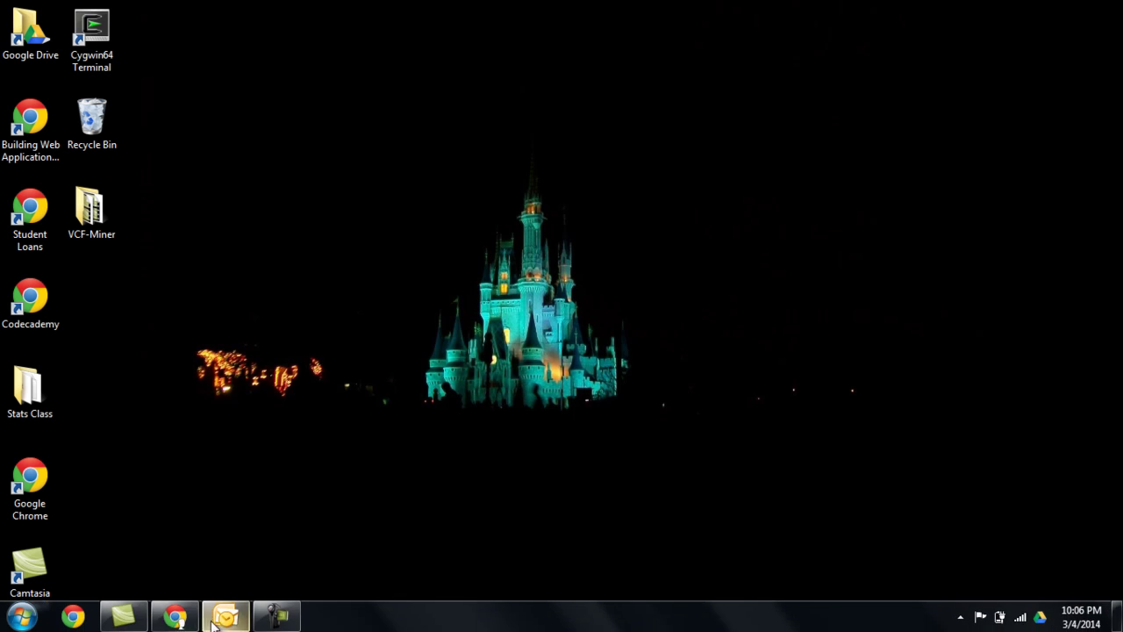
{"action": "left_click", "coordinate": [176, 619]}
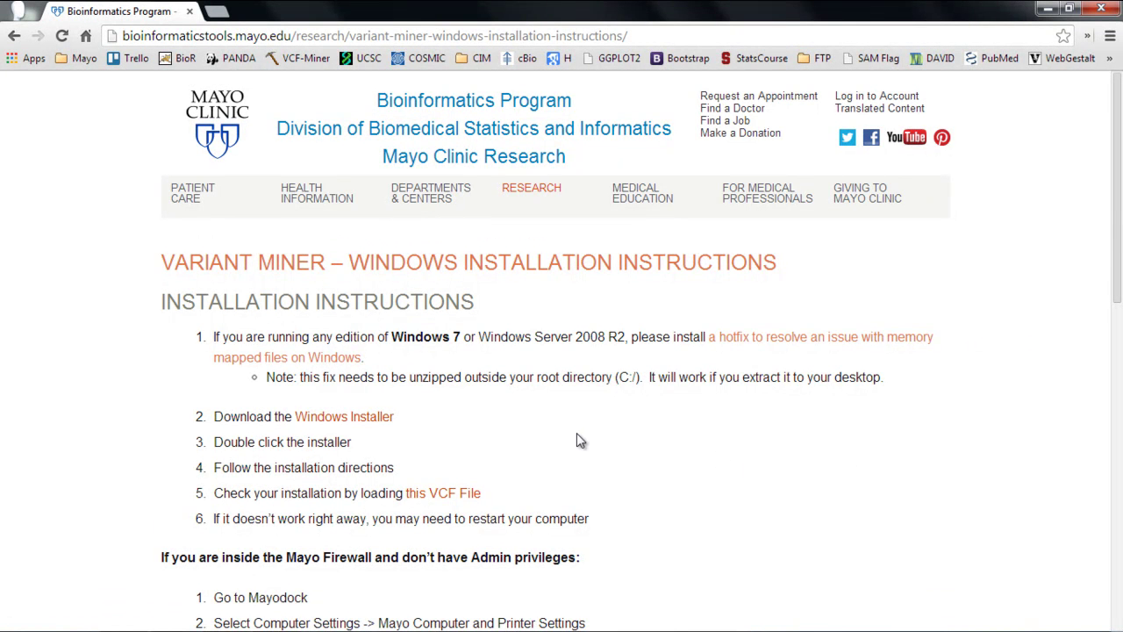
{"action": "left_click", "coordinate": [368, 419]}
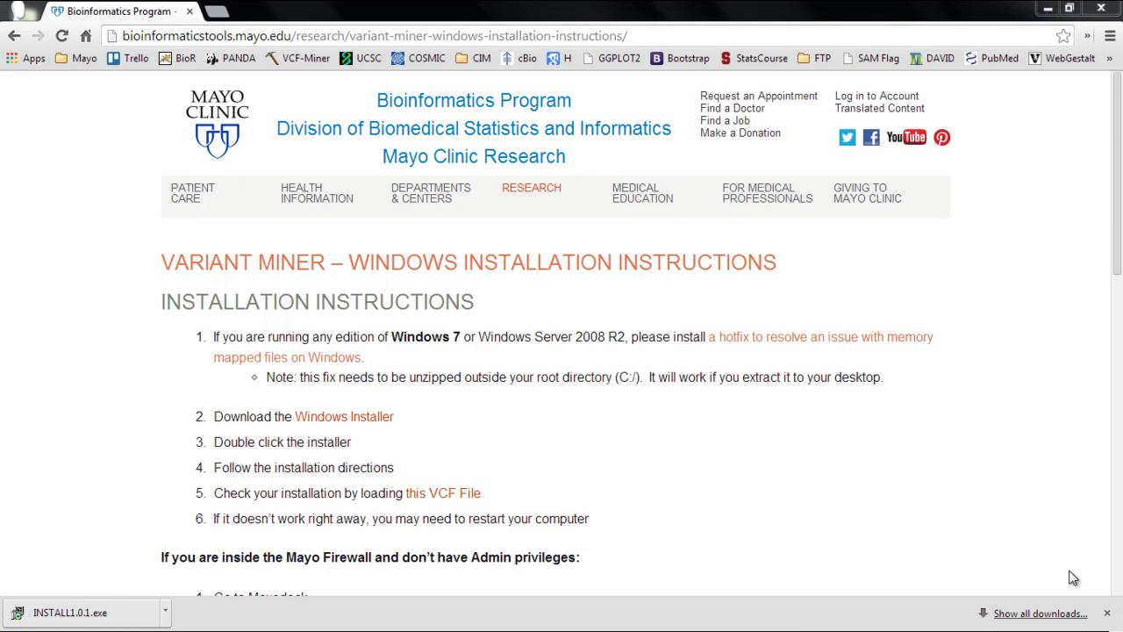
Step: Launch INSTALL1.0.1.exe and advance to the Installation Folder step at C:\Mayo\VCFMiner
{"action": "left_click", "coordinate": [104, 614]}
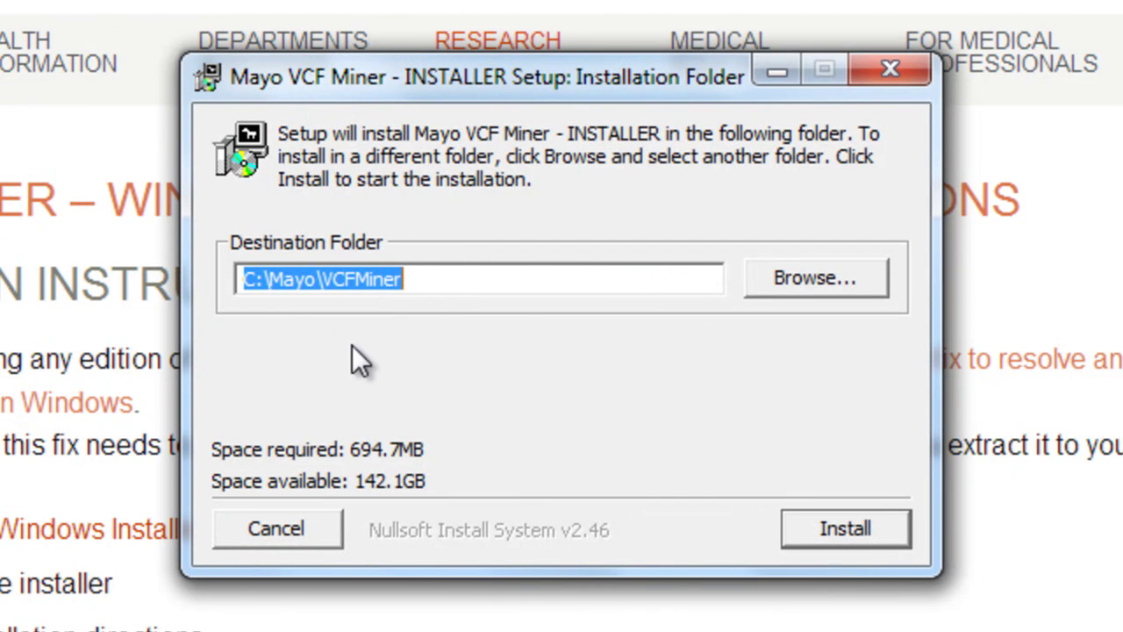
Step: Install VCF Miner into C:\Mayo\VCFMiner and close the installer when finished
{"action": "left_click", "coordinate": [856, 535]}
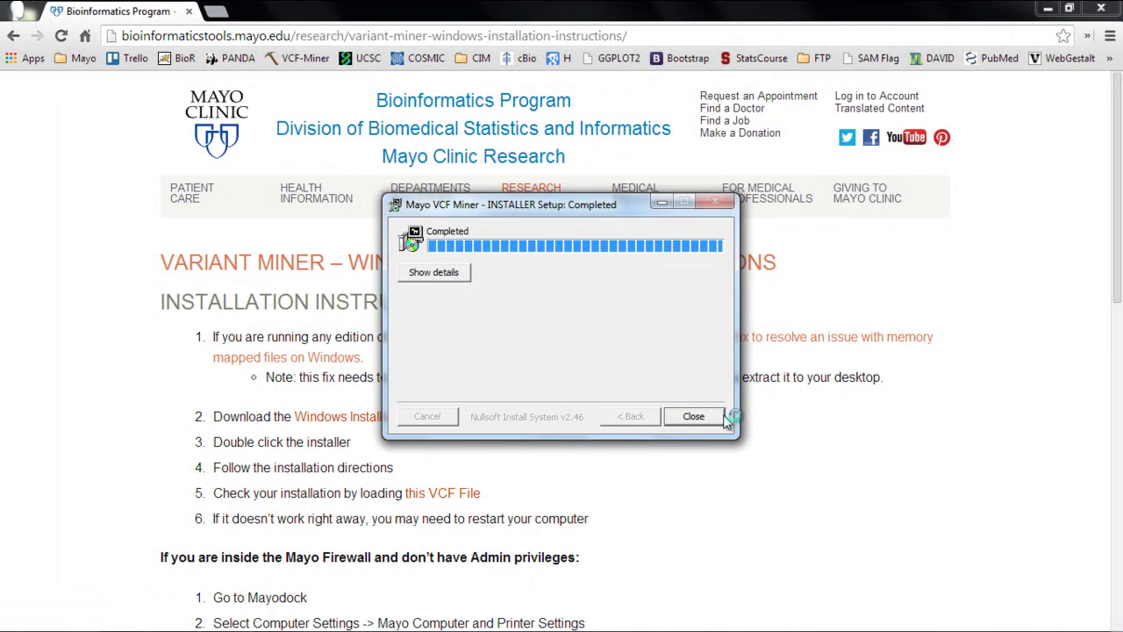
{"action": "left_click", "coordinate": [694, 417]}
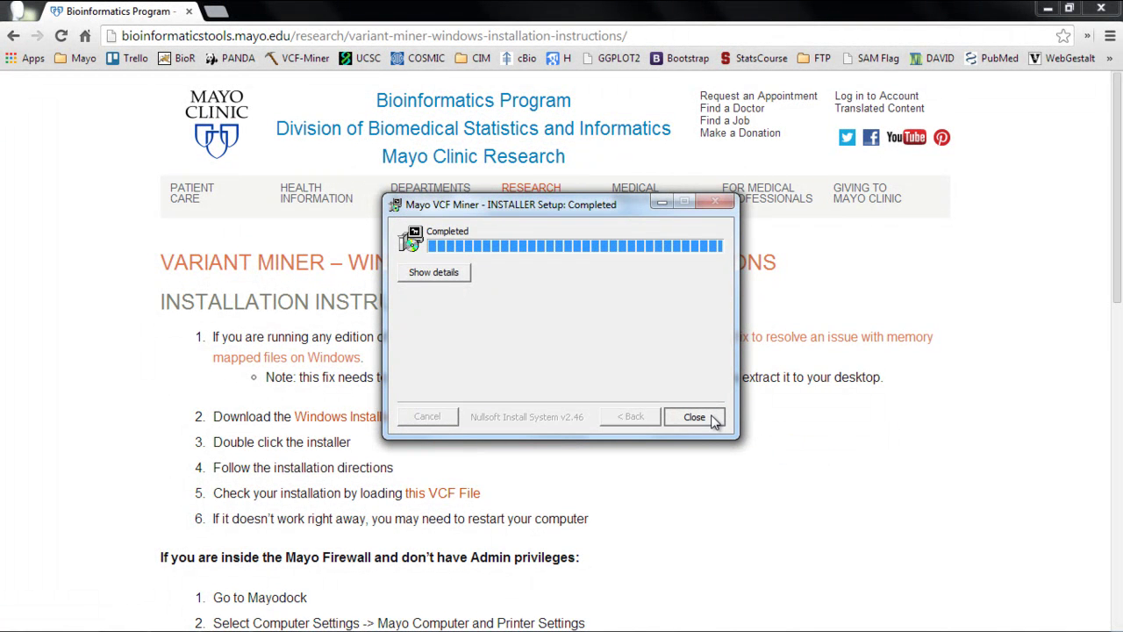
Step: Download the sample test.vcf file from the instructions page, then return to the desktop
{"action": "left_click", "coordinate": [1047, 12]}
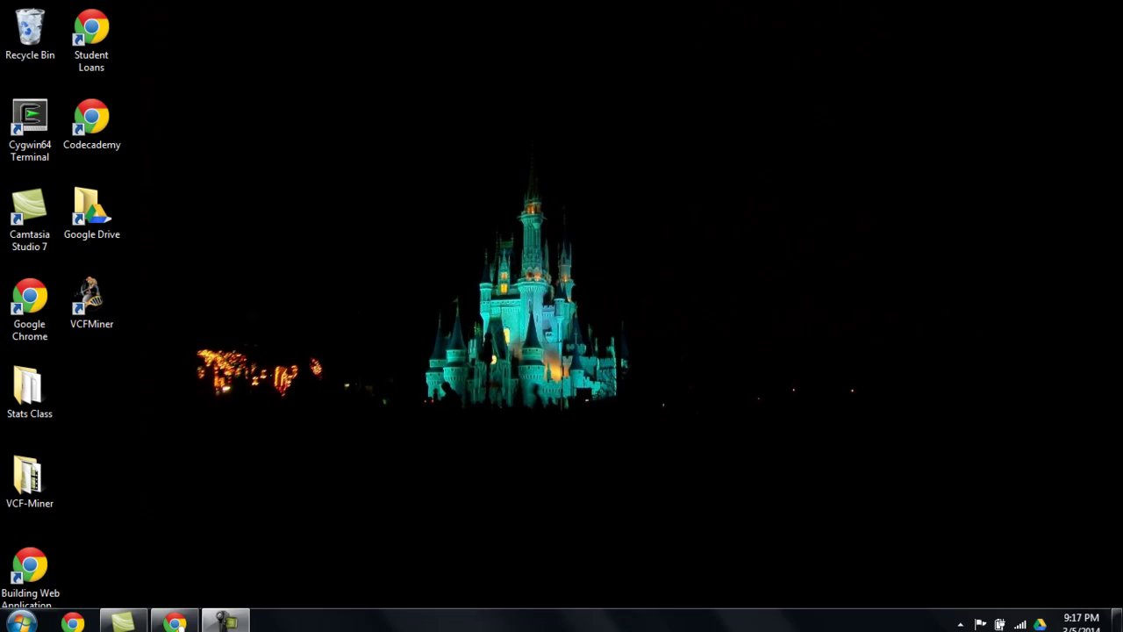
{"action": "left_click", "coordinate": [185, 620]}
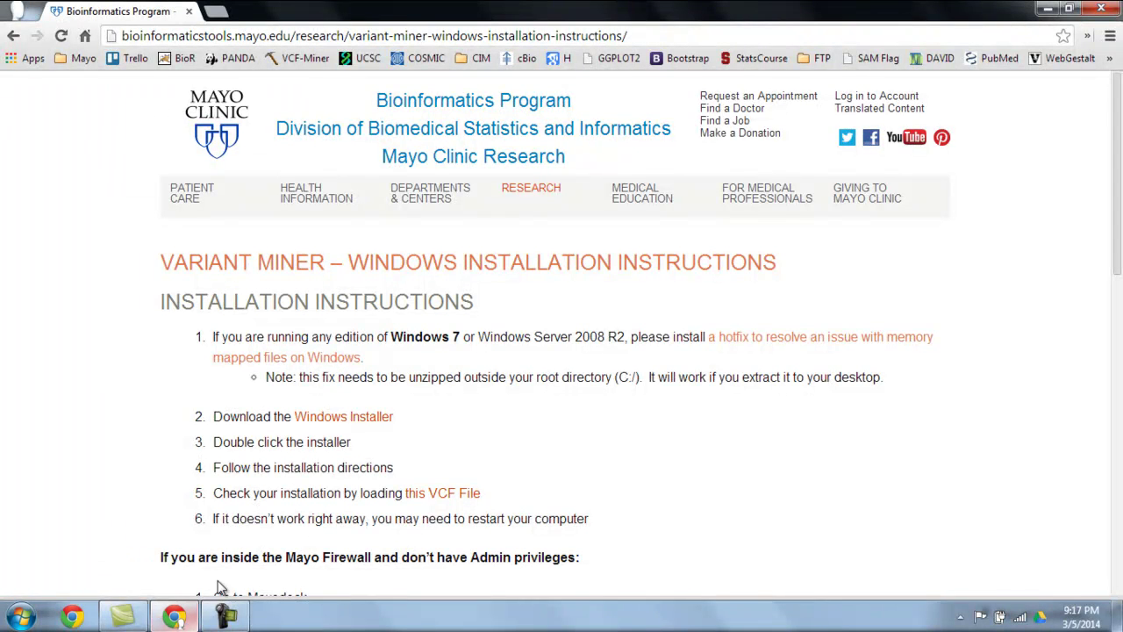
{"action": "left_click", "coordinate": [452, 501]}
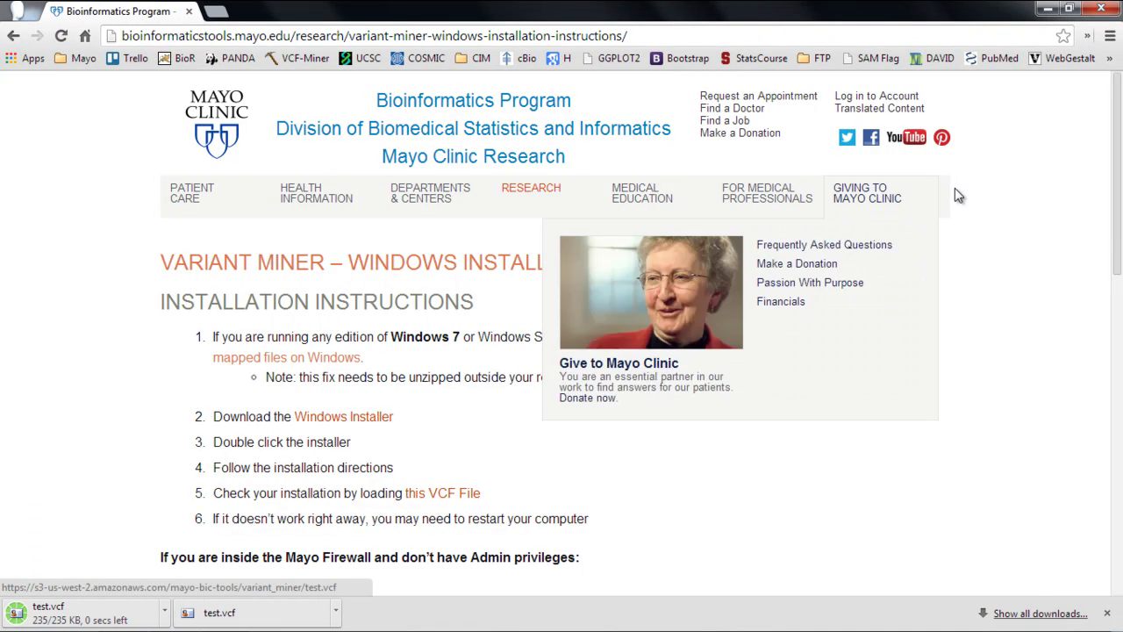
{"action": "left_click", "coordinate": [1049, 11]}
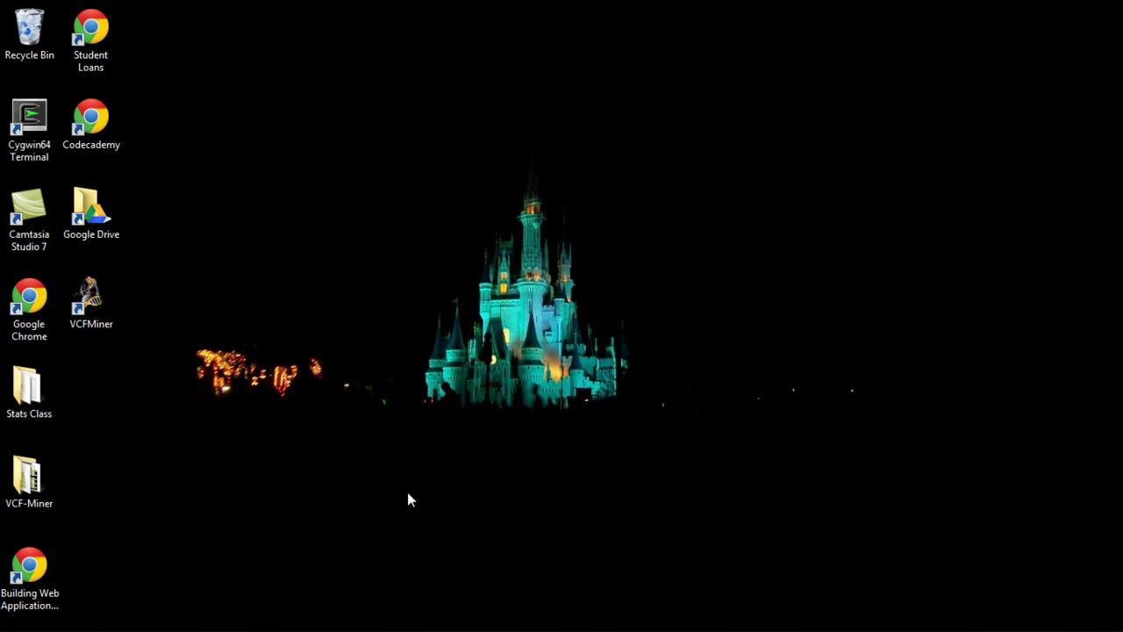
Step: Launch VCFMiner from its desktop shortcut and dismiss the launcher console
{"action": "double_click", "coordinate": [99, 297]}
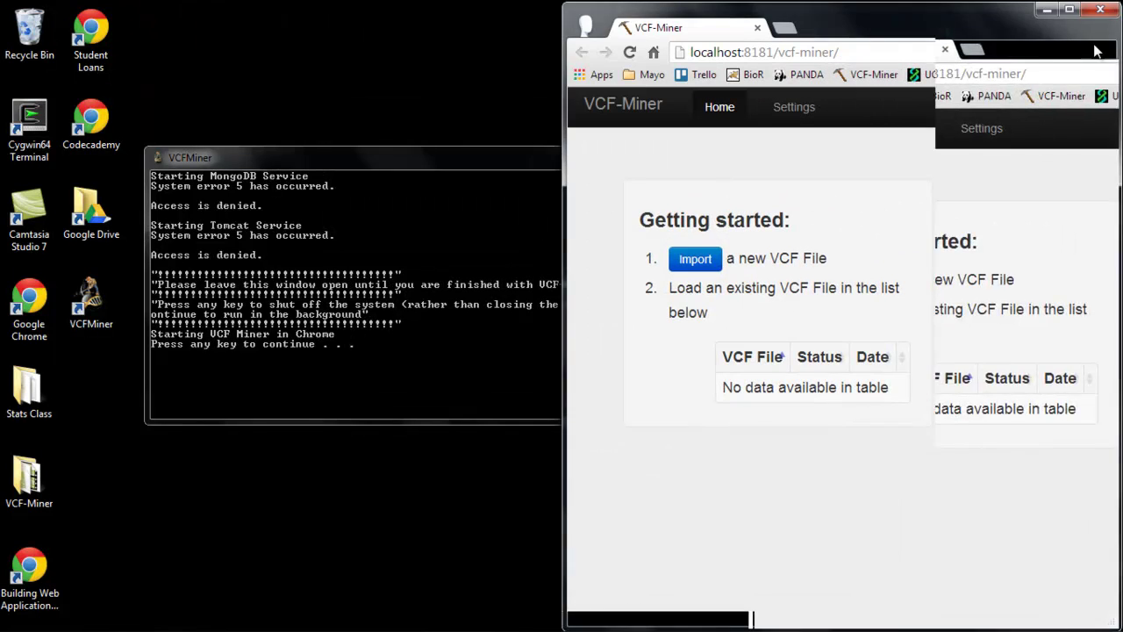
{"action": "left_click_drag", "start_coordinate": [433, 157], "coordinate": [313, 130]}
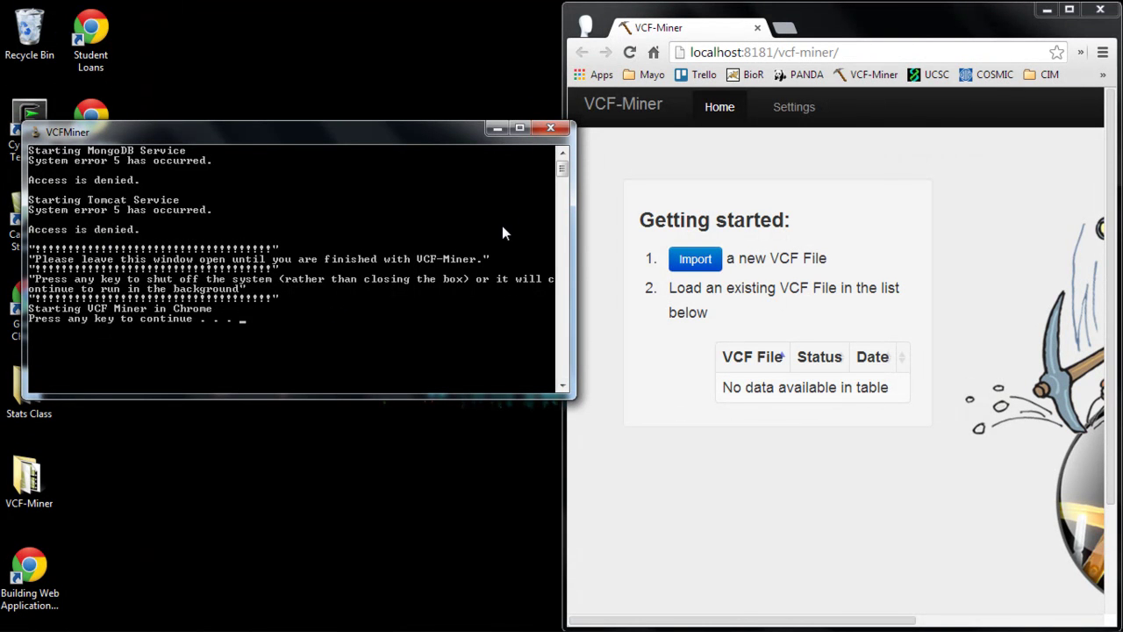
{"action": "key", "text": "Return"}
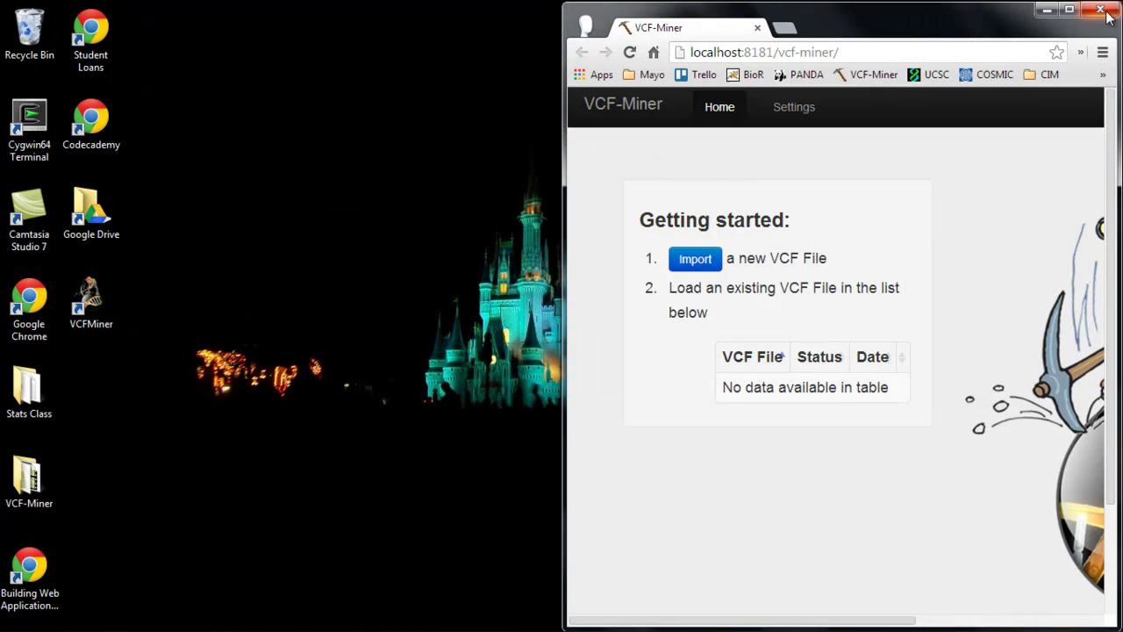
Step: Close Chrome and relaunch VCFMiner from its shortcut as administrator
{"action": "left_click", "coordinate": [1107, 13]}
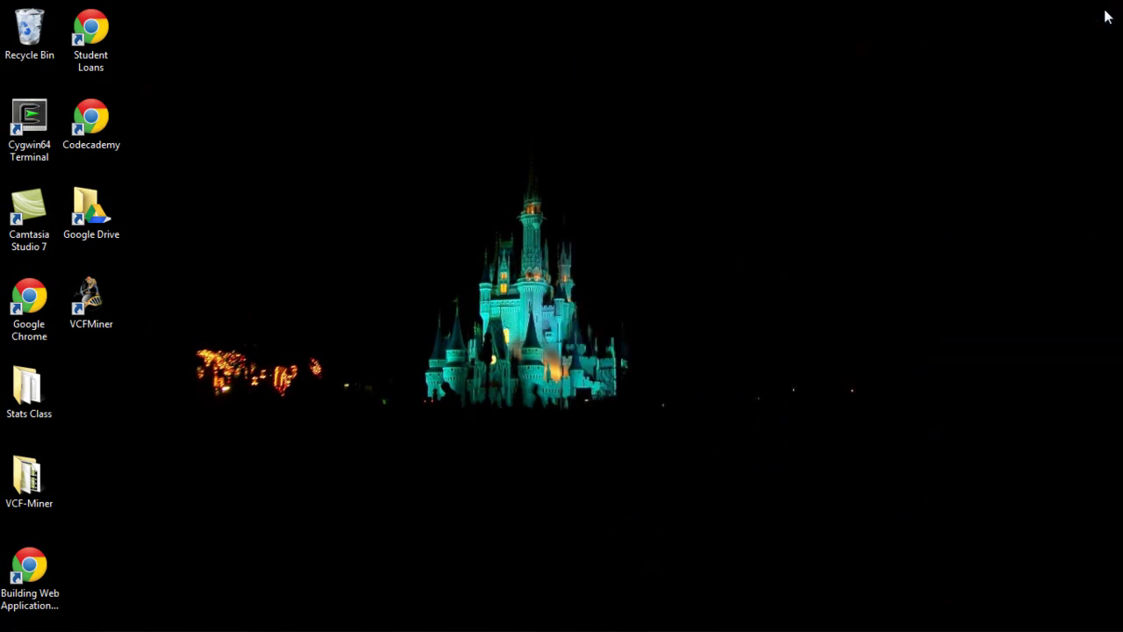
{"action": "right_click", "coordinate": [95, 289]}
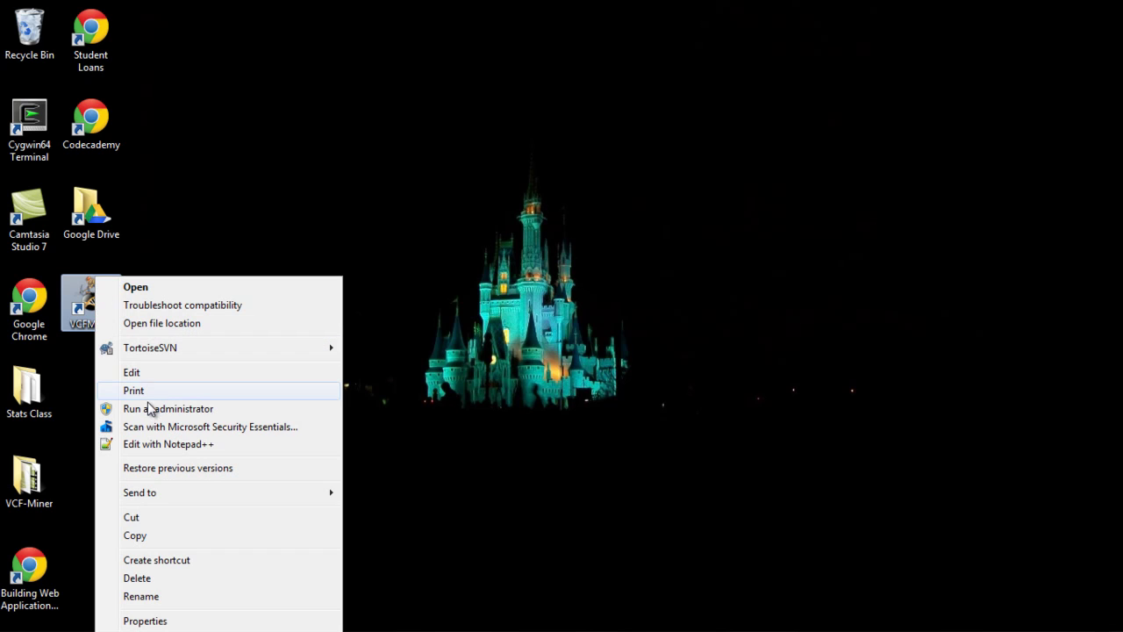
{"action": "left_click", "coordinate": [148, 407]}
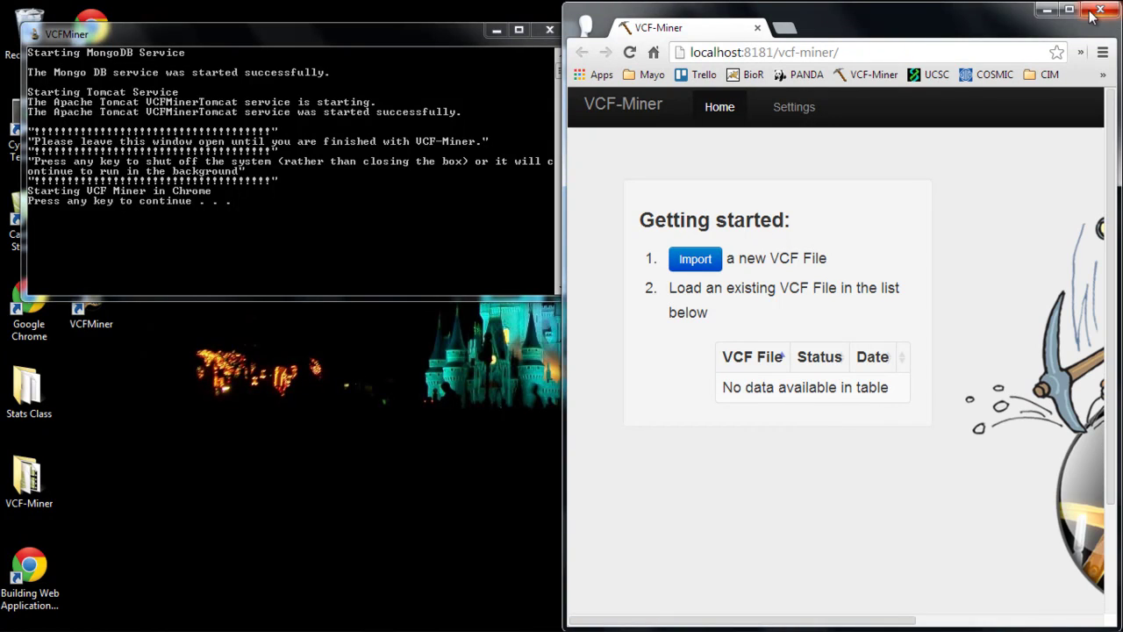
Step: Maximize Chrome and import test.vcf from the Downloads folder
{"action": "left_click", "coordinate": [1072, 11]}
{"action": "left_click", "coordinate": [1070, 10]}
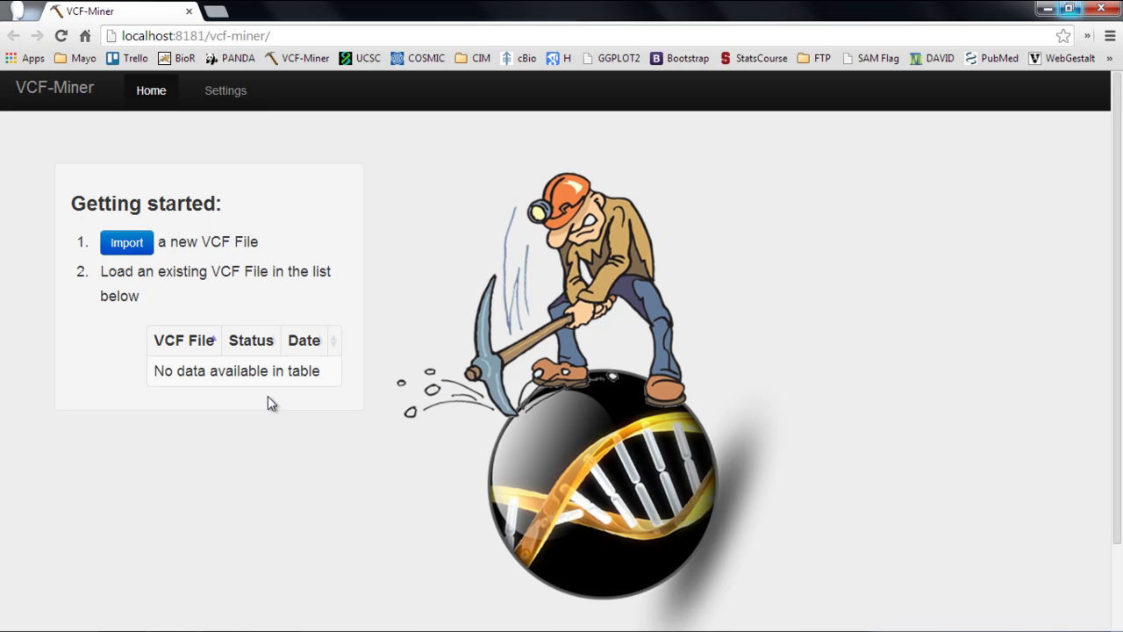
{"action": "left_click", "coordinate": [138, 253]}
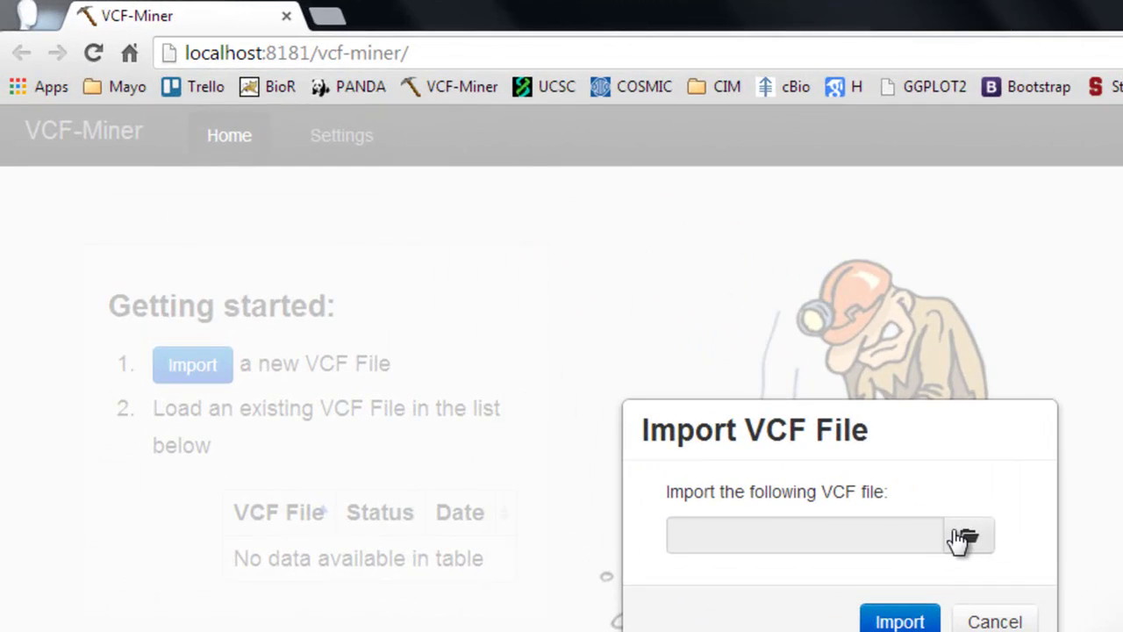
{"action": "left_click", "coordinate": [881, 487]}
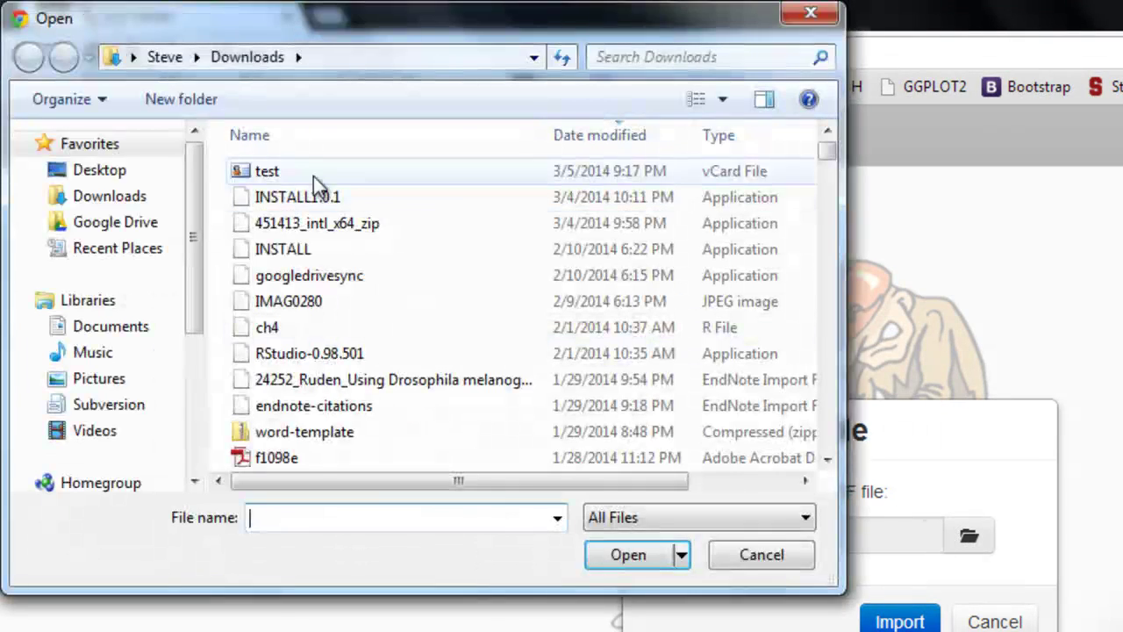
{"action": "left_click", "coordinate": [279, 173]}
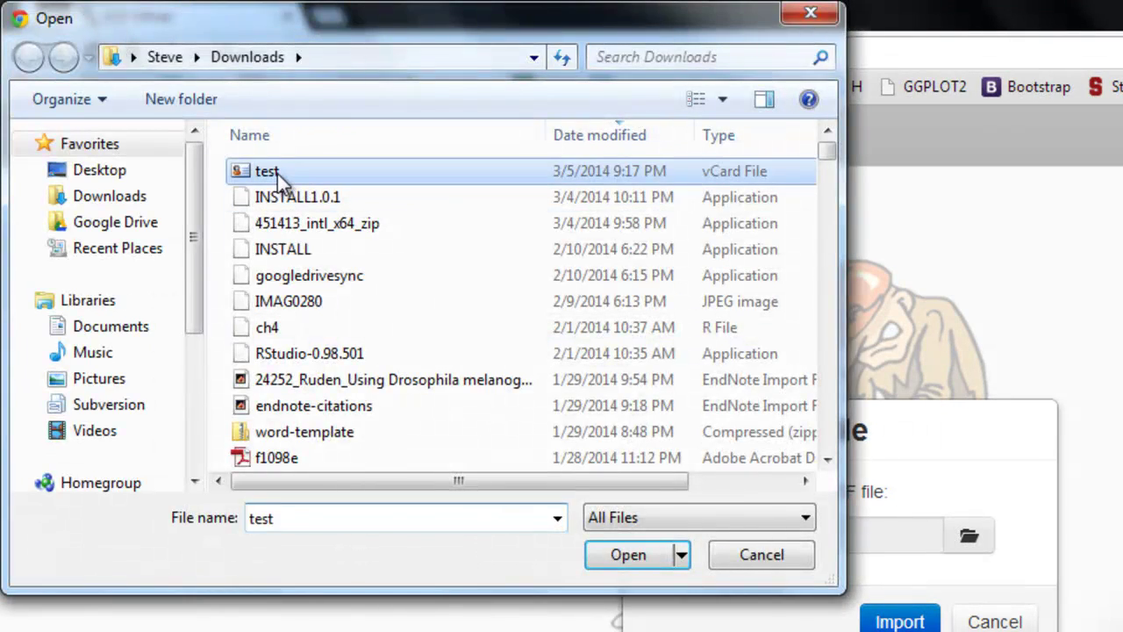
{"action": "left_click", "coordinate": [628, 554]}
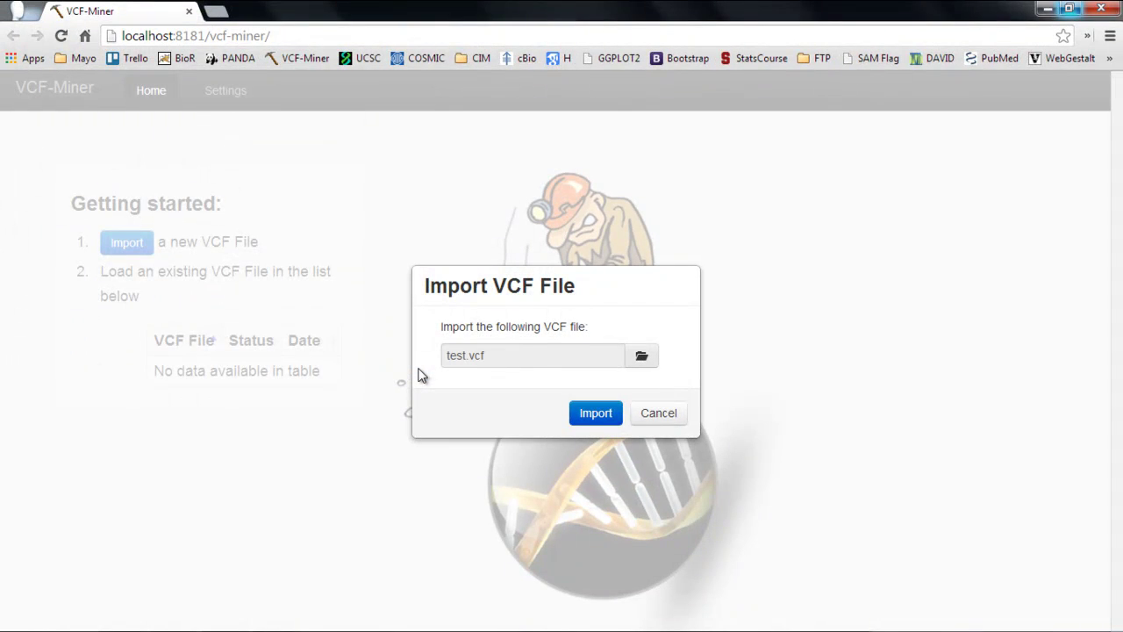
{"action": "left_click", "coordinate": [594, 413]}
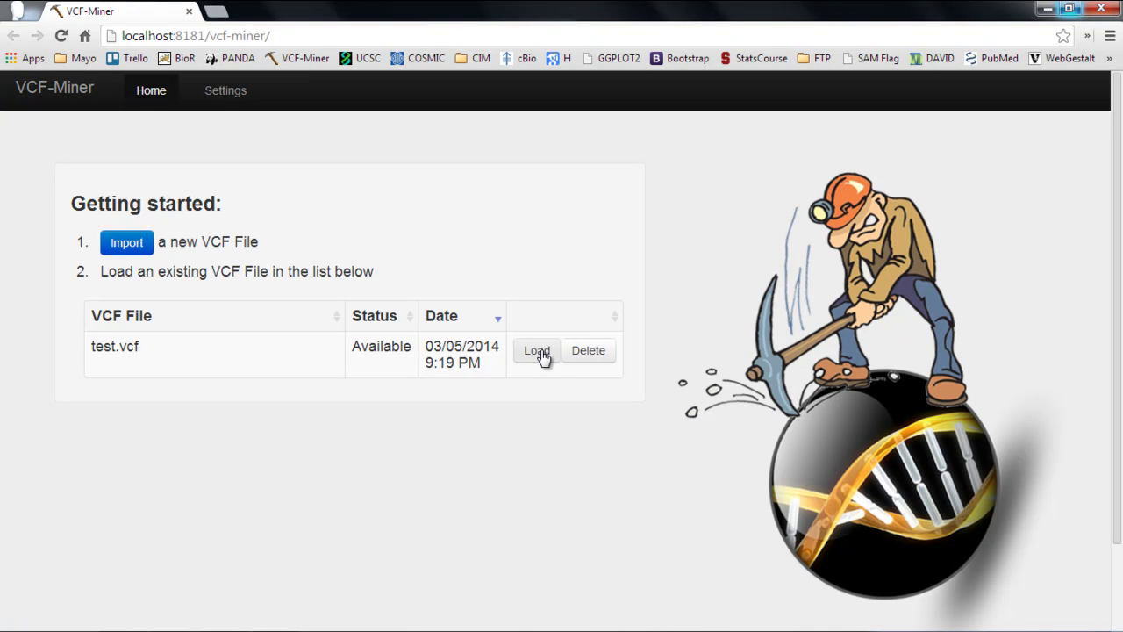
Step: Load test.vcf's 902 variants and read the column header descriptions
{"action": "left_click", "coordinate": [537, 352]}
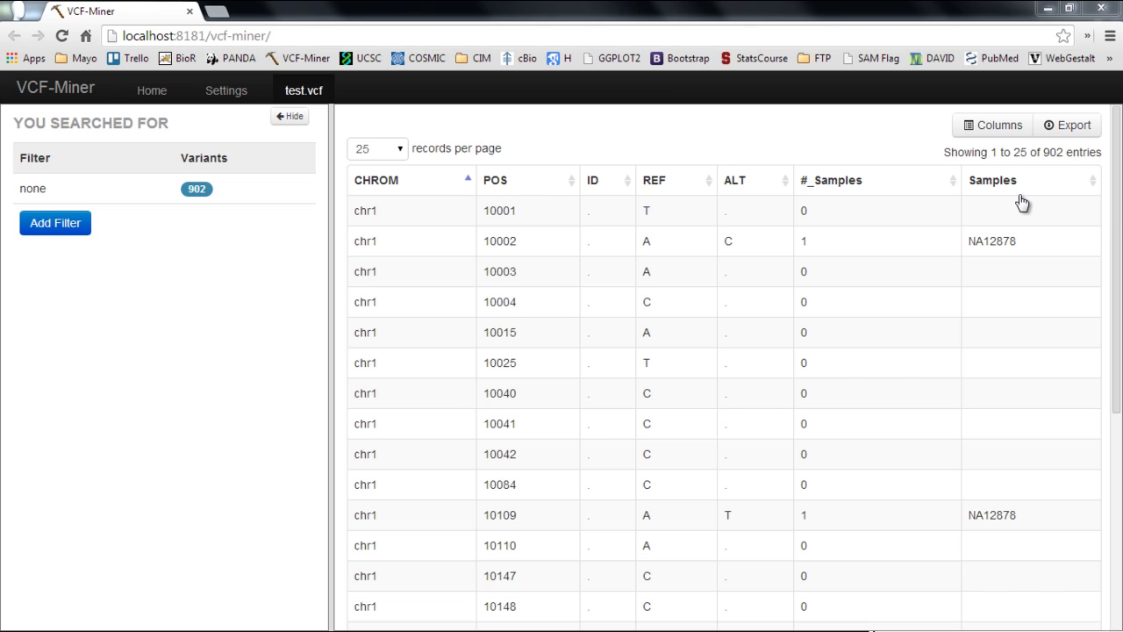
{"action": "mouse_move", "coordinate": [1022, 202]}
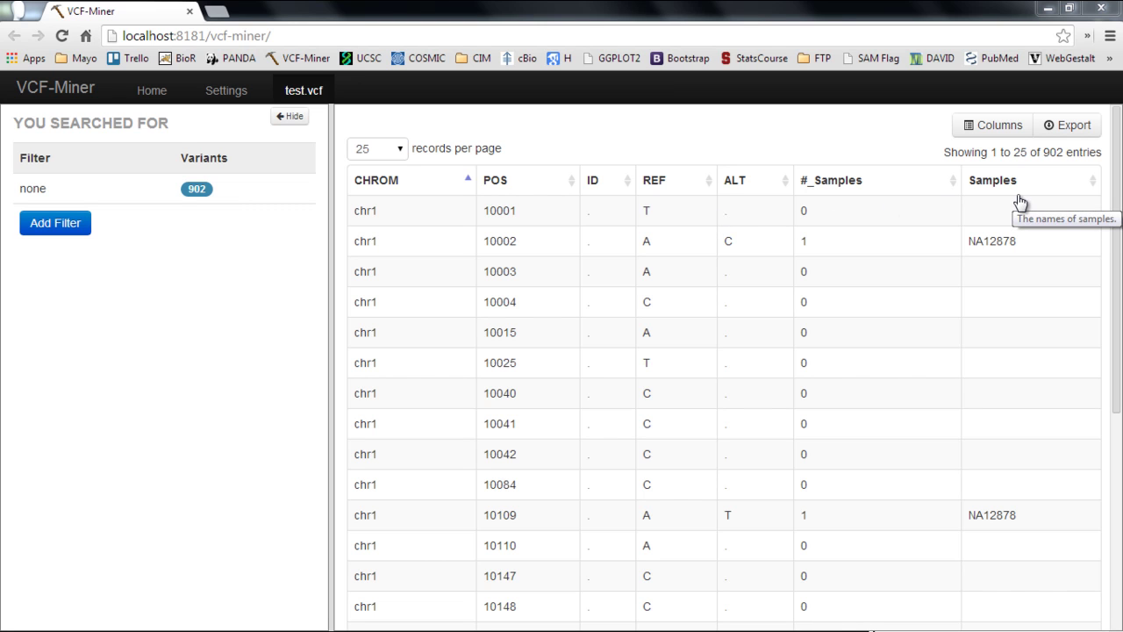
{"action": "mouse_move", "coordinate": [905, 178]}
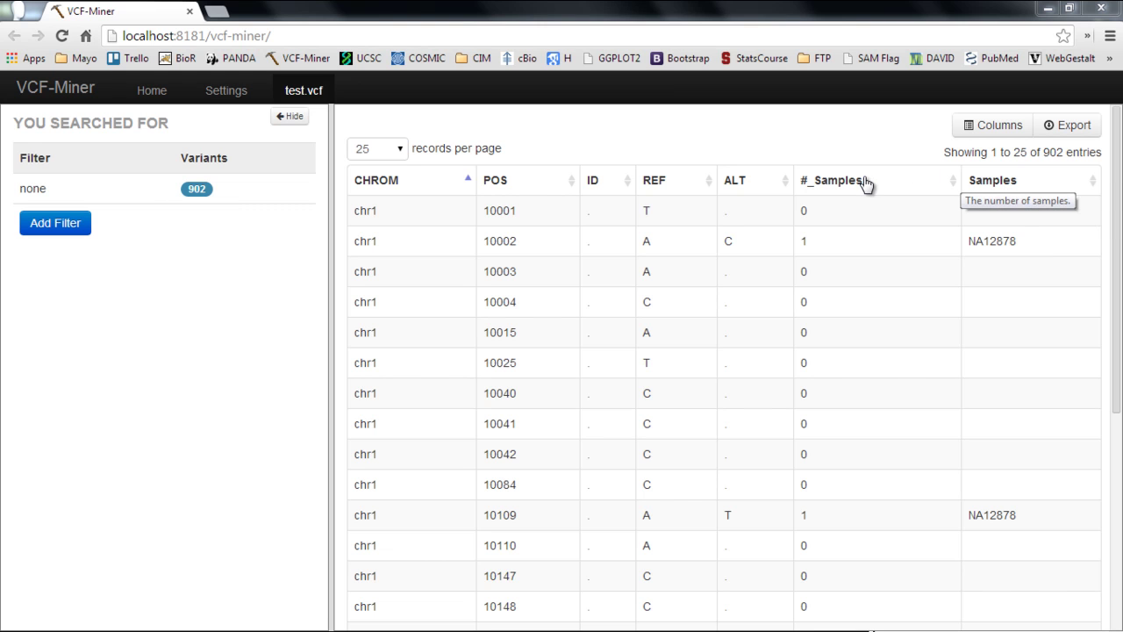
{"action": "mouse_move", "coordinate": [742, 181]}
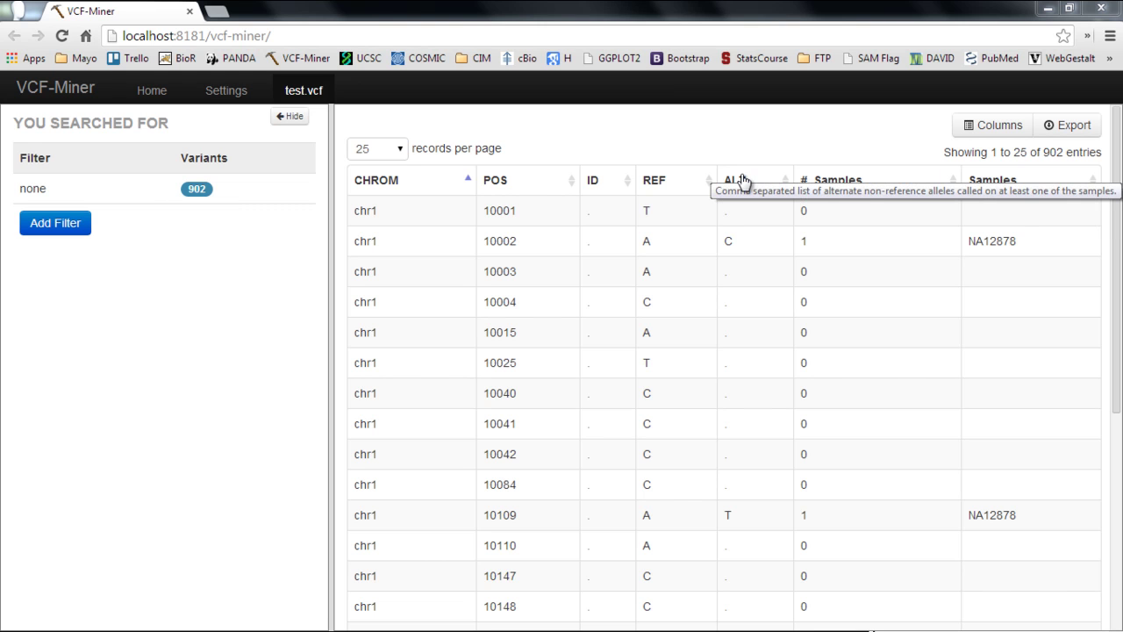
{"action": "mouse_move", "coordinate": [663, 186]}
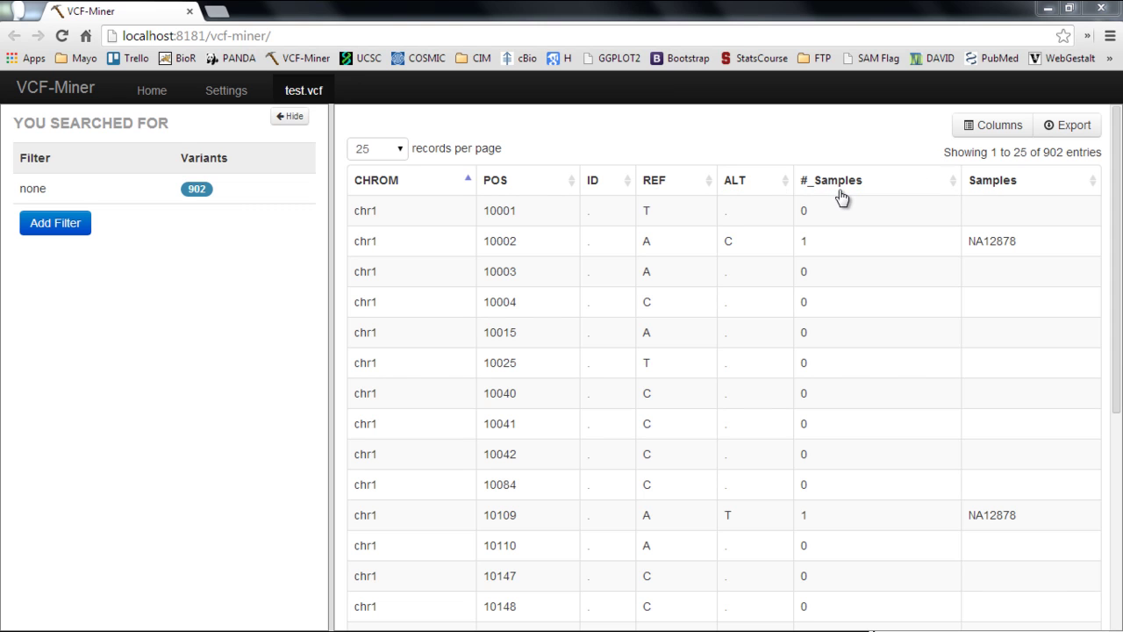
{"action": "mouse_move", "coordinate": [846, 194]}
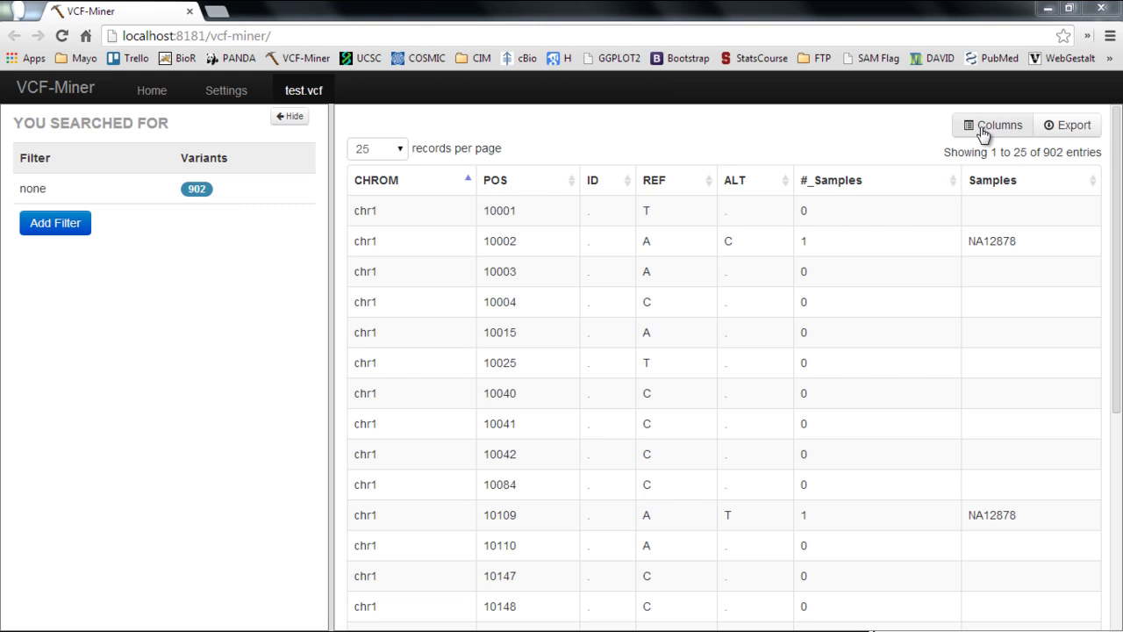
Step: Open the Customize Columns list and scroll down to the SNPEFF annotations
{"action": "left_click", "coordinate": [983, 131]}
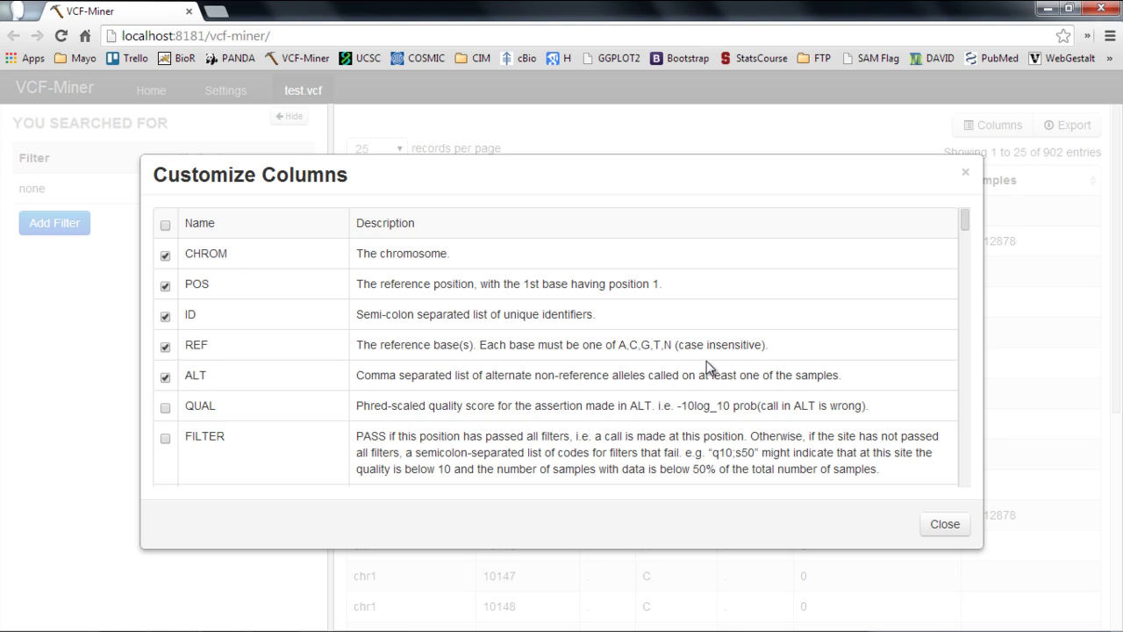
{"action": "left_click_drag", "start_coordinate": [966, 218], "coordinate": [965, 241]}
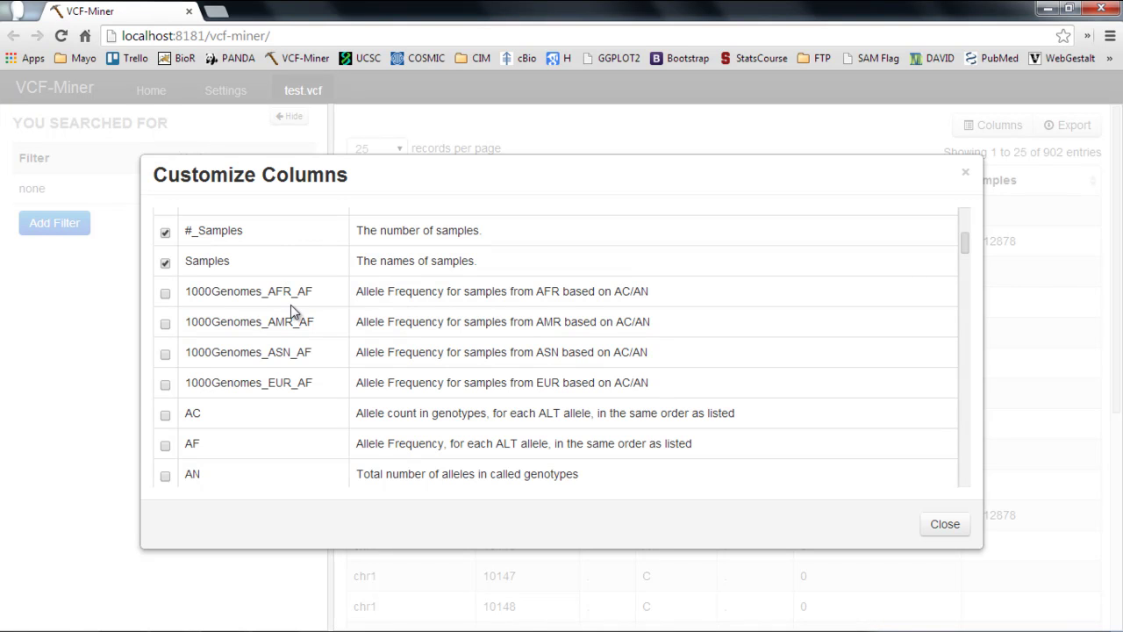
{"action": "scroll", "coordinate": [291, 305], "scroll_direction": "down", "scroll_amount": 1}
{"action": "scroll", "coordinate": [290, 304], "scroll_direction": "down", "scroll_amount": 2}
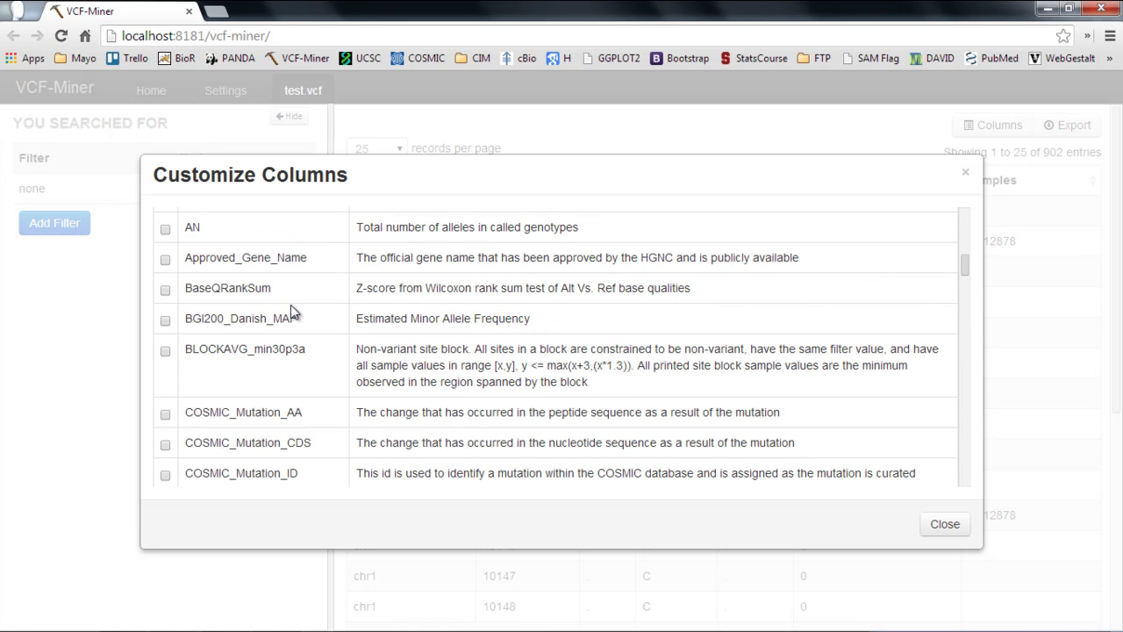
{"action": "scroll", "coordinate": [291, 309], "scroll_direction": "down", "scroll_amount": 3}
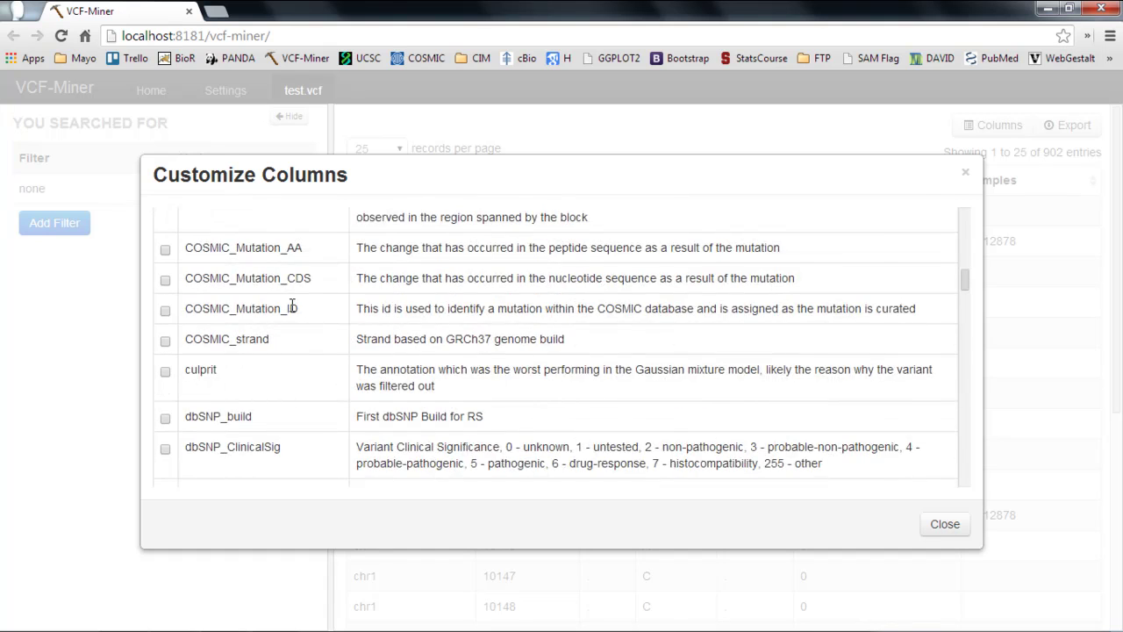
{"action": "scroll", "coordinate": [291, 309], "scroll_direction": "up", "scroll_amount": 5}
{"action": "scroll", "coordinate": [292, 311], "scroll_direction": "up", "scroll_amount": 3}
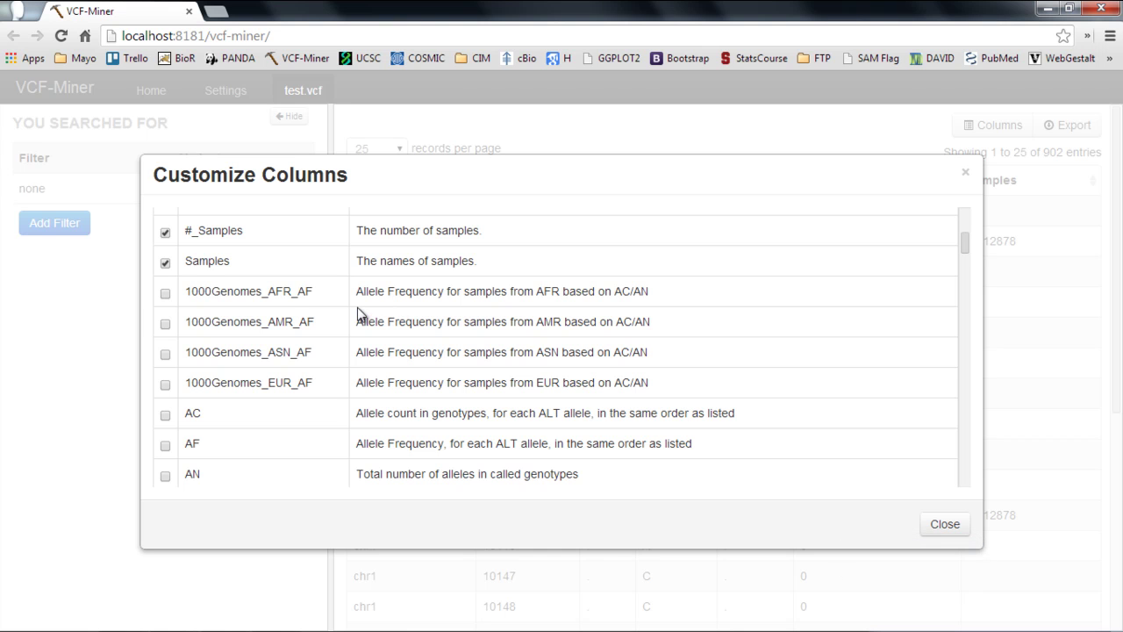
{"action": "scroll", "coordinate": [357, 307], "scroll_direction": "down", "scroll_amount": 7}
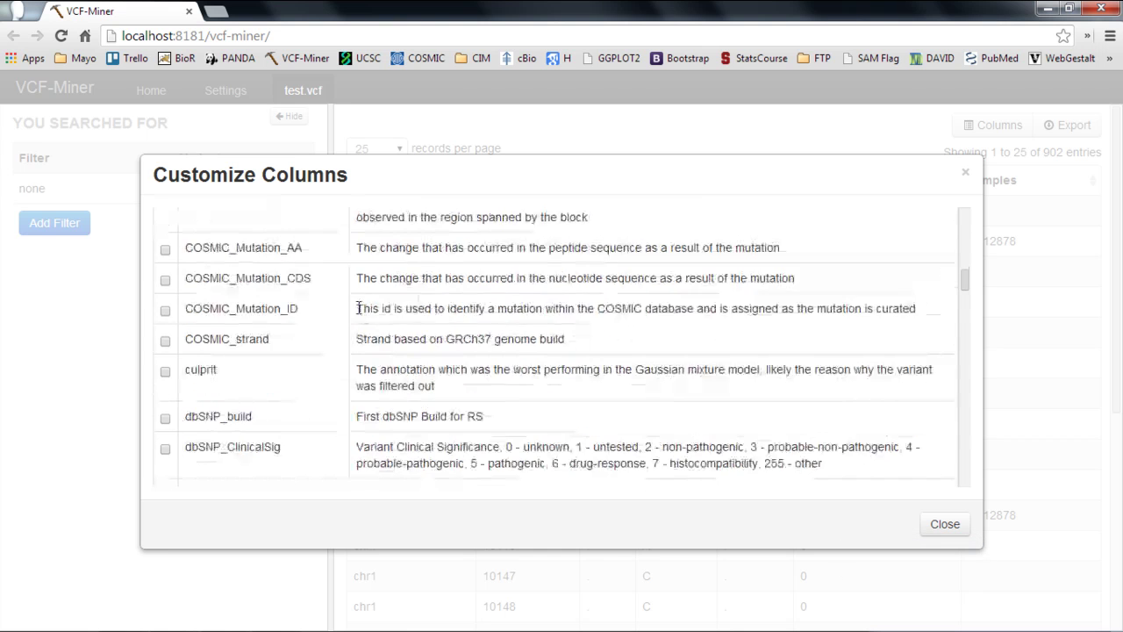
{"action": "scroll", "coordinate": [357, 307], "scroll_direction": "down", "scroll_amount": 3}
{"action": "scroll", "coordinate": [357, 307], "scroll_direction": "down", "scroll_amount": 5}
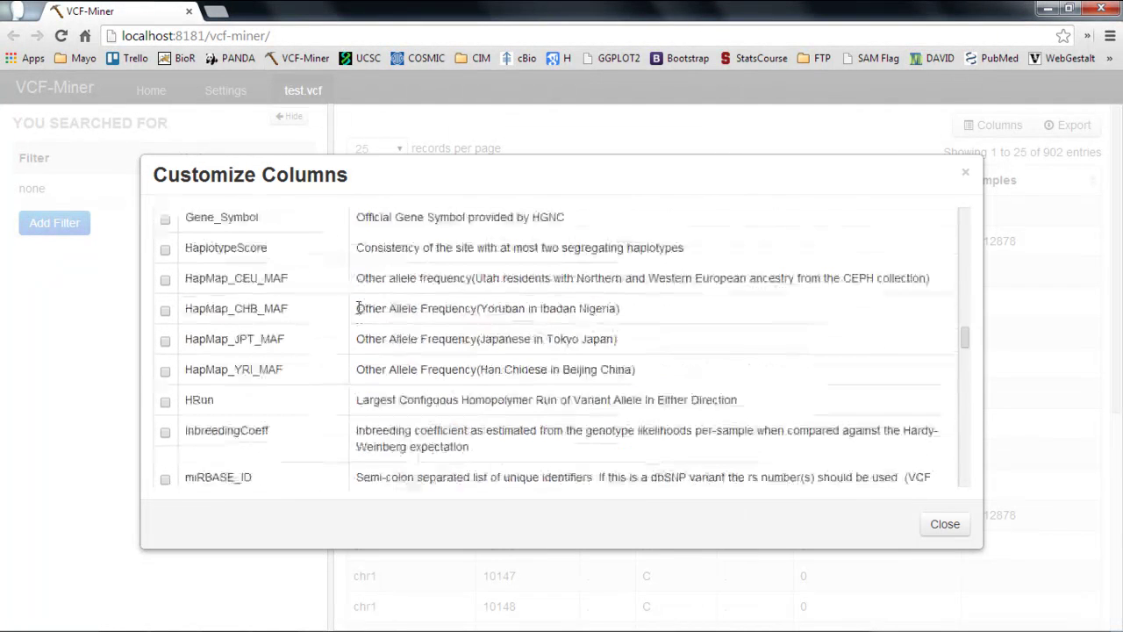
{"action": "scroll", "coordinate": [357, 308], "scroll_direction": "down", "scroll_amount": 2}
{"action": "scroll", "coordinate": [358, 307], "scroll_direction": "down", "scroll_amount": 5}
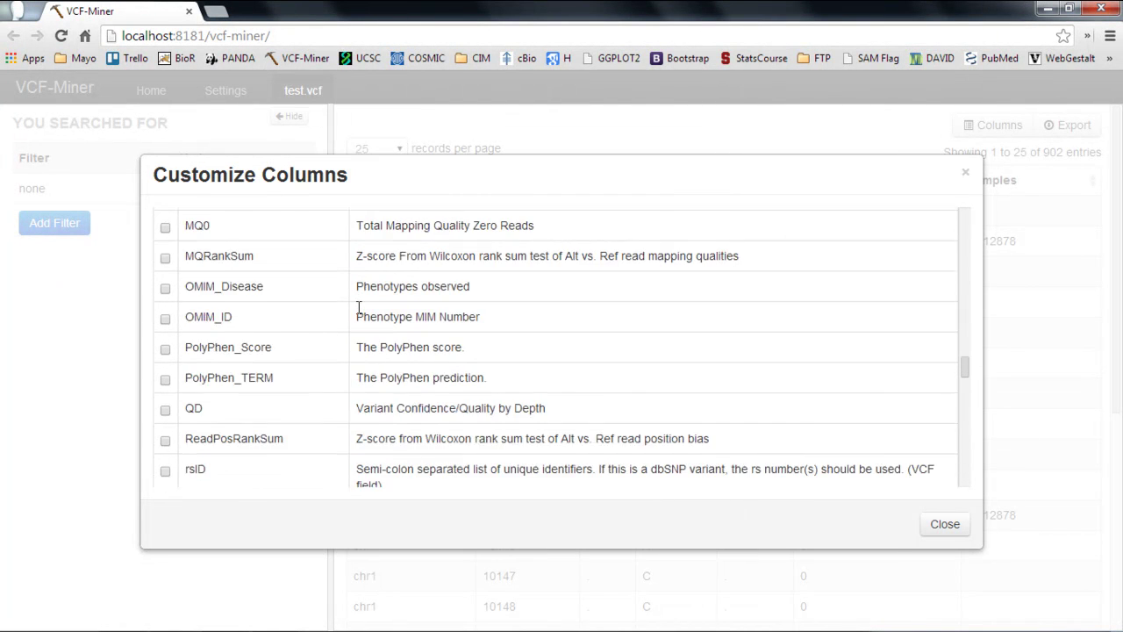
{"action": "scroll", "coordinate": [358, 308], "scroll_direction": "down", "scroll_amount": 2}
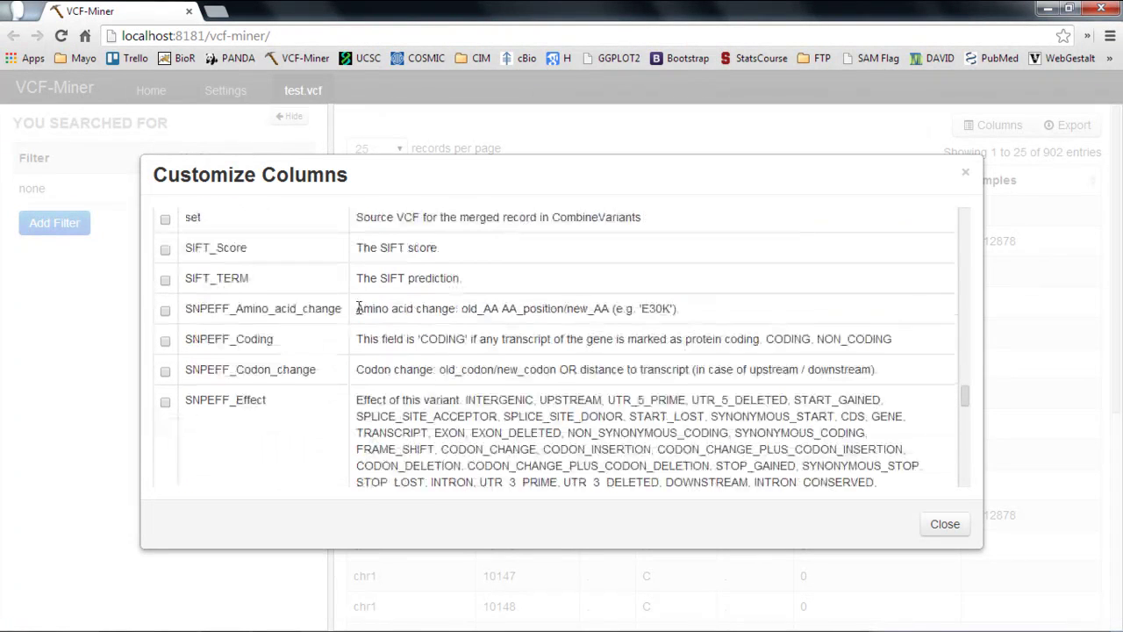
Step: Tick SNPEFF_Effect, SNPEFF_Codon_change, SNPEFF_Effect_impact and SNPEFF_Functional_class columns
{"action": "left_click", "coordinate": [167, 404]}
{"action": "left_click", "coordinate": [165, 372]}
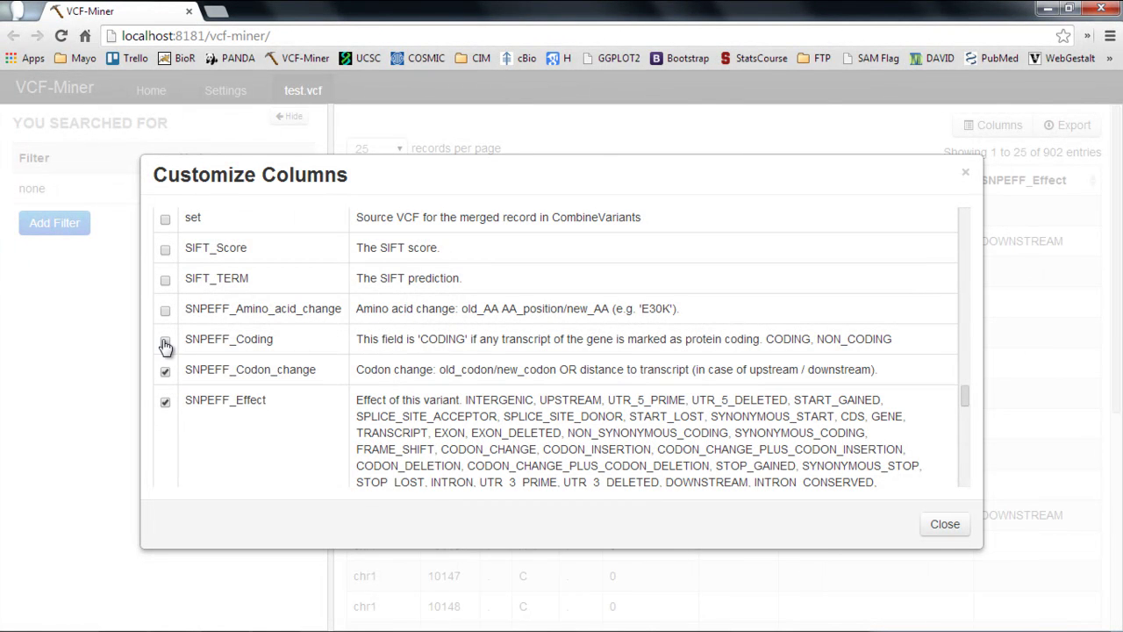
{"action": "scroll", "coordinate": [343, 370], "scroll_direction": "down", "scroll_amount": 2}
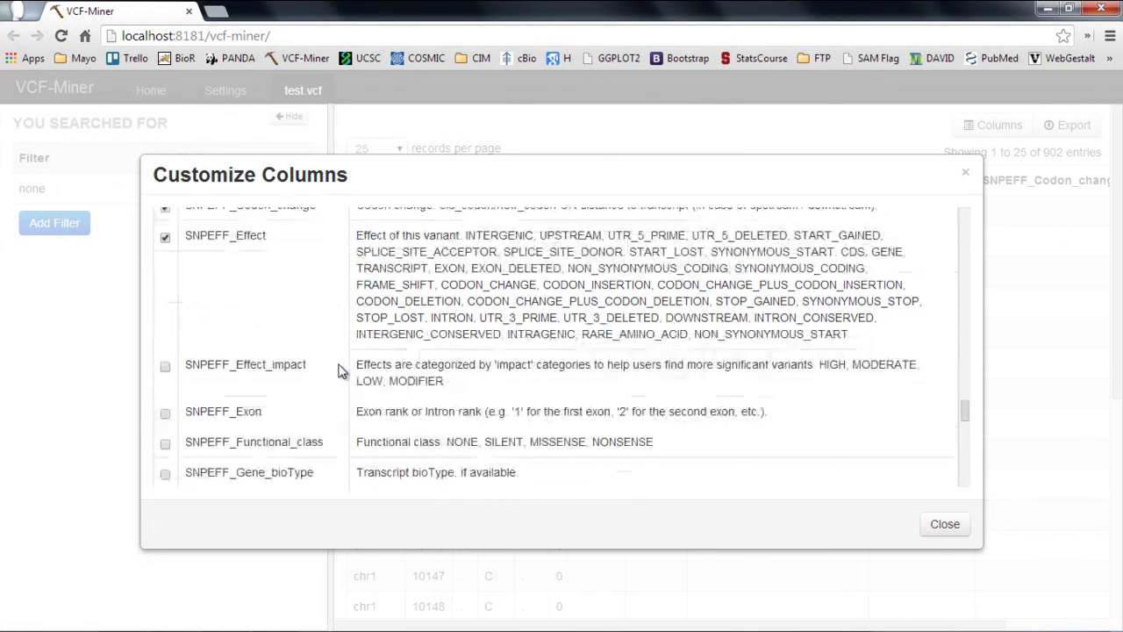
{"action": "left_click", "coordinate": [165, 367]}
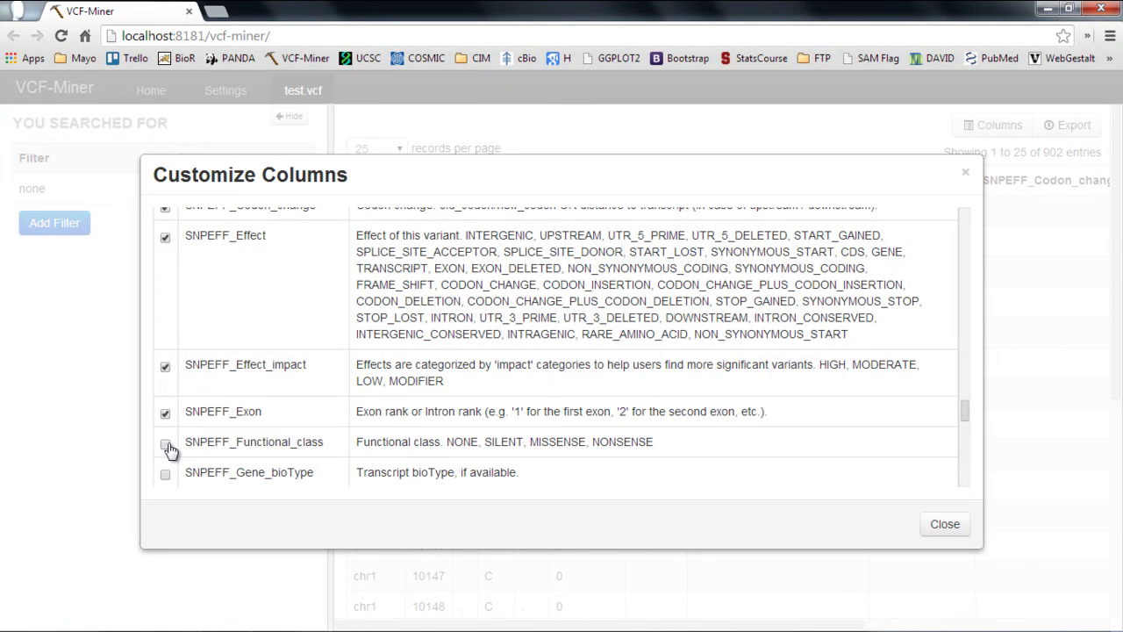
{"action": "left_click", "coordinate": [165, 444]}
{"action": "scroll", "coordinate": [332, 431], "scroll_direction": "down", "scroll_amount": 2}
{"action": "scroll", "coordinate": [401, 431], "scroll_direction": "down", "scroll_amount": 5}
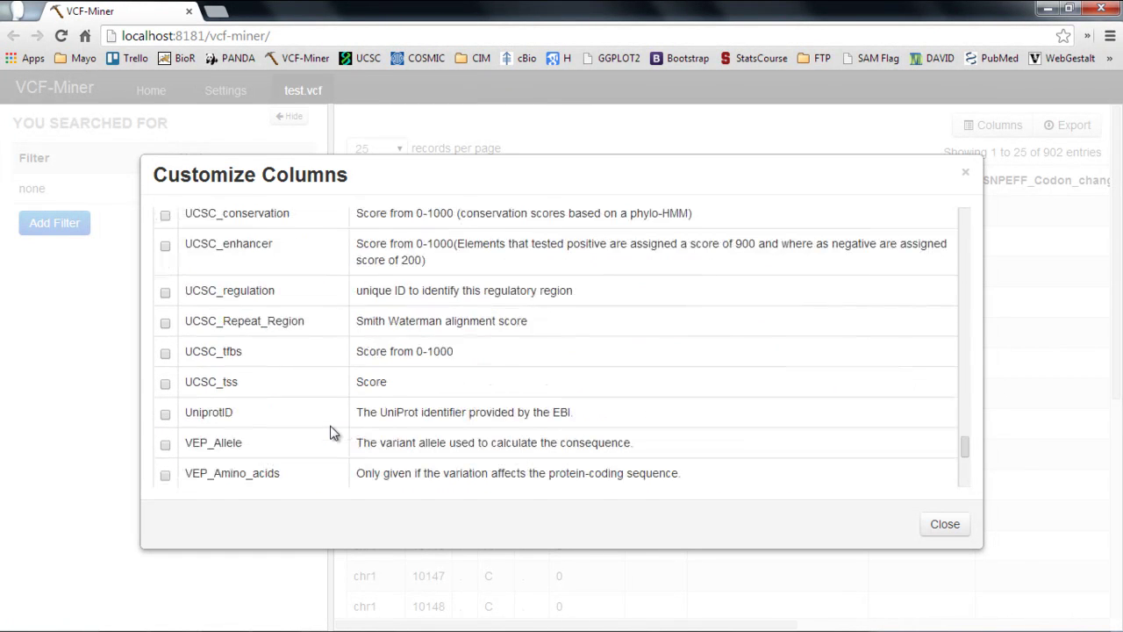
{"action": "left_click", "coordinate": [945, 524]}
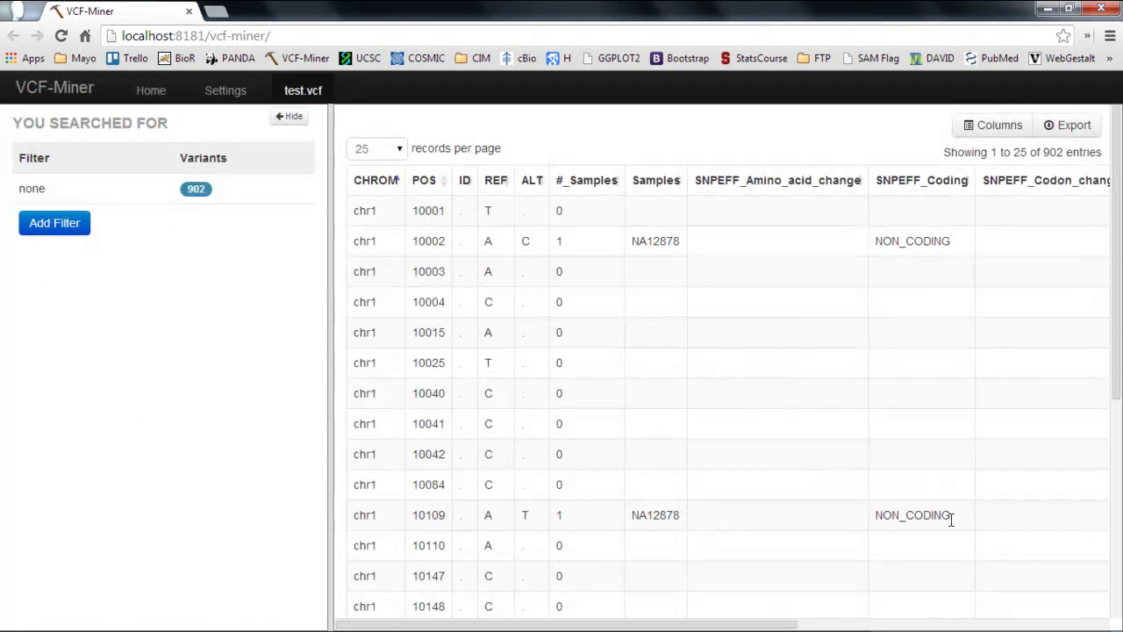
{"action": "scroll", "coordinate": [840, 250], "scroll_direction": "right", "scroll_amount": 5}
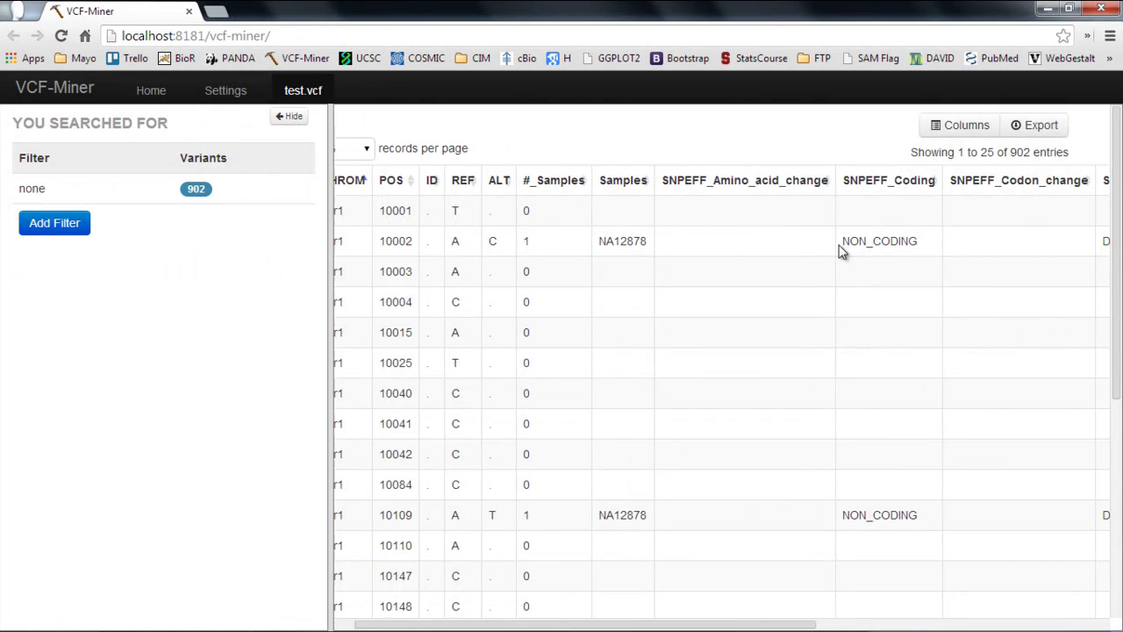
{"action": "scroll", "coordinate": [840, 245], "scroll_direction": "right", "scroll_amount": 5}
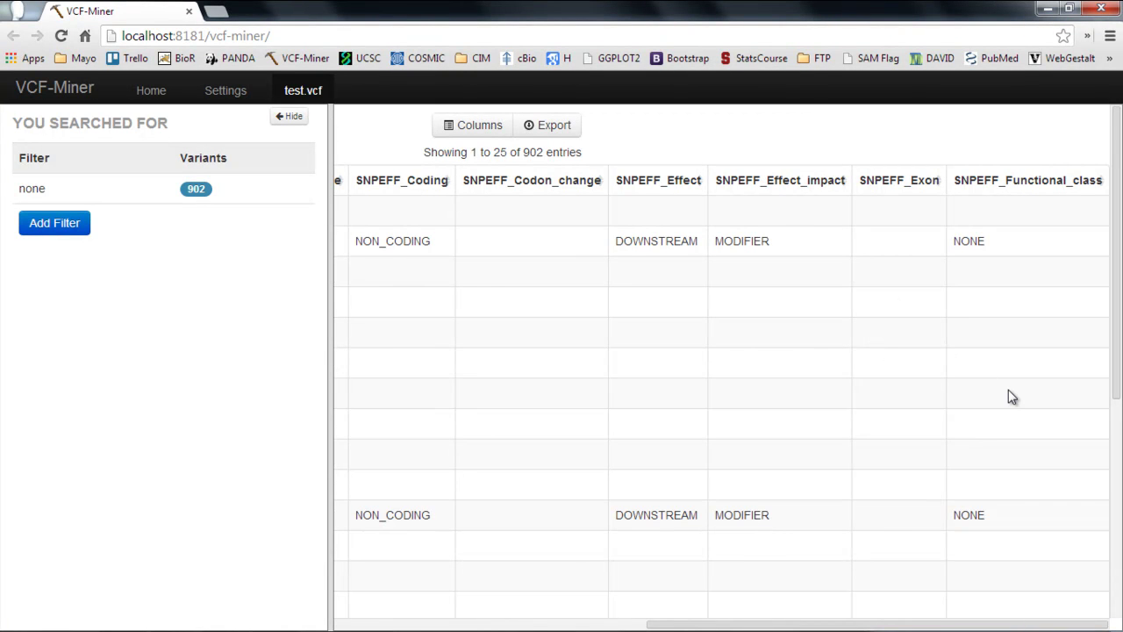
{"action": "scroll", "coordinate": [1011, 396], "scroll_direction": "left", "scroll_amount": 10}
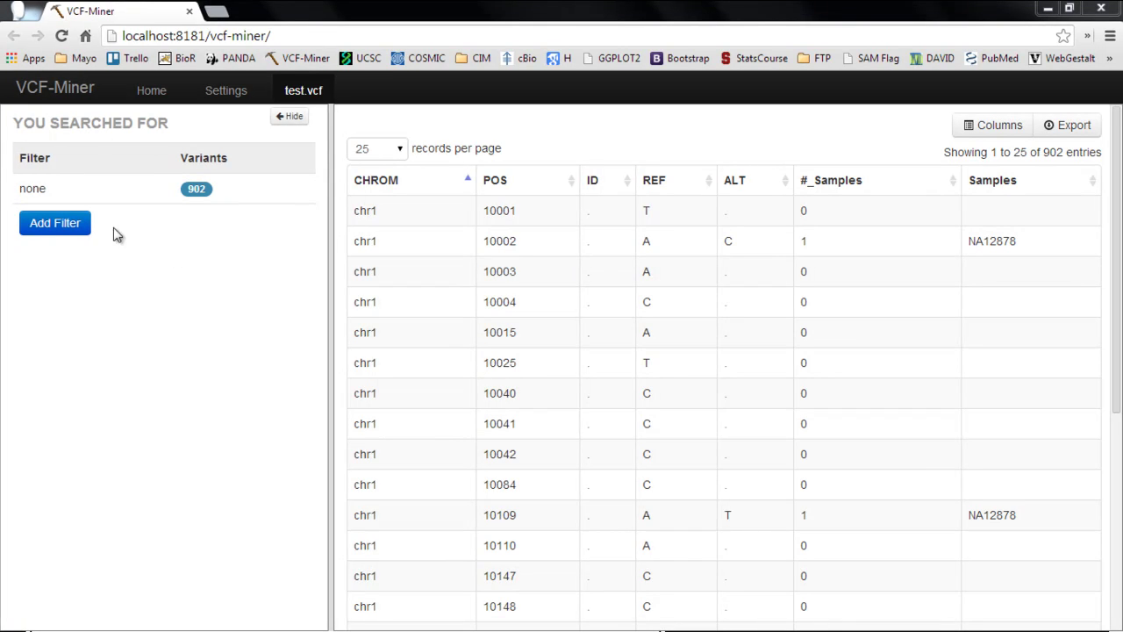
Step: Add a sample filter MAX AD greater than 4, leaving 144 of 902 variants
{"action": "left_click", "coordinate": [85, 225]}
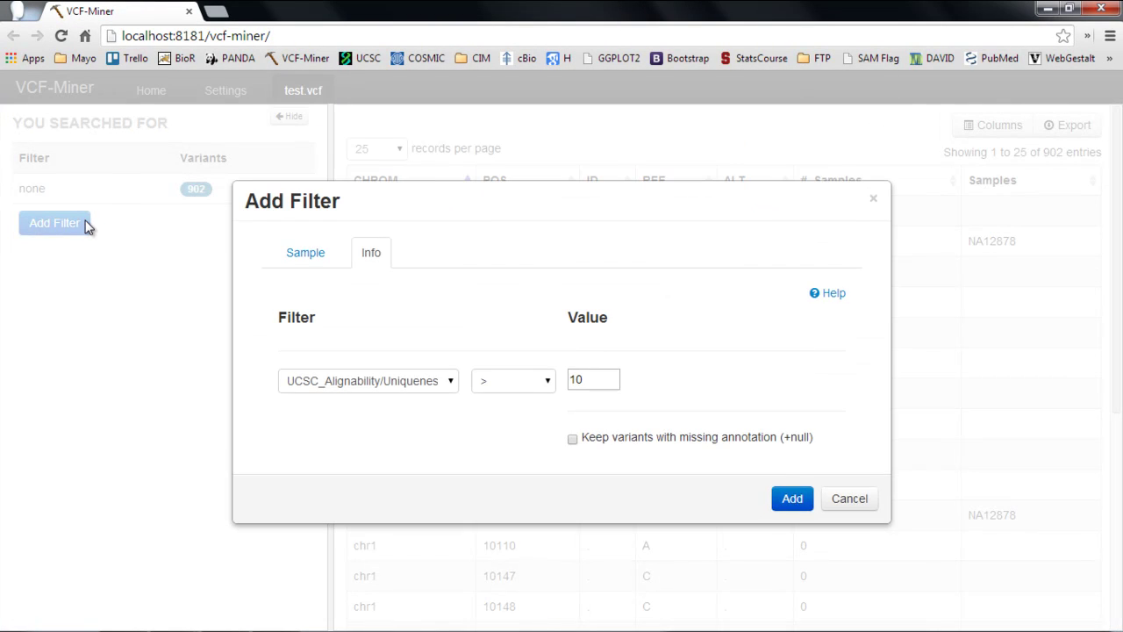
{"action": "left_click", "coordinate": [307, 255]}
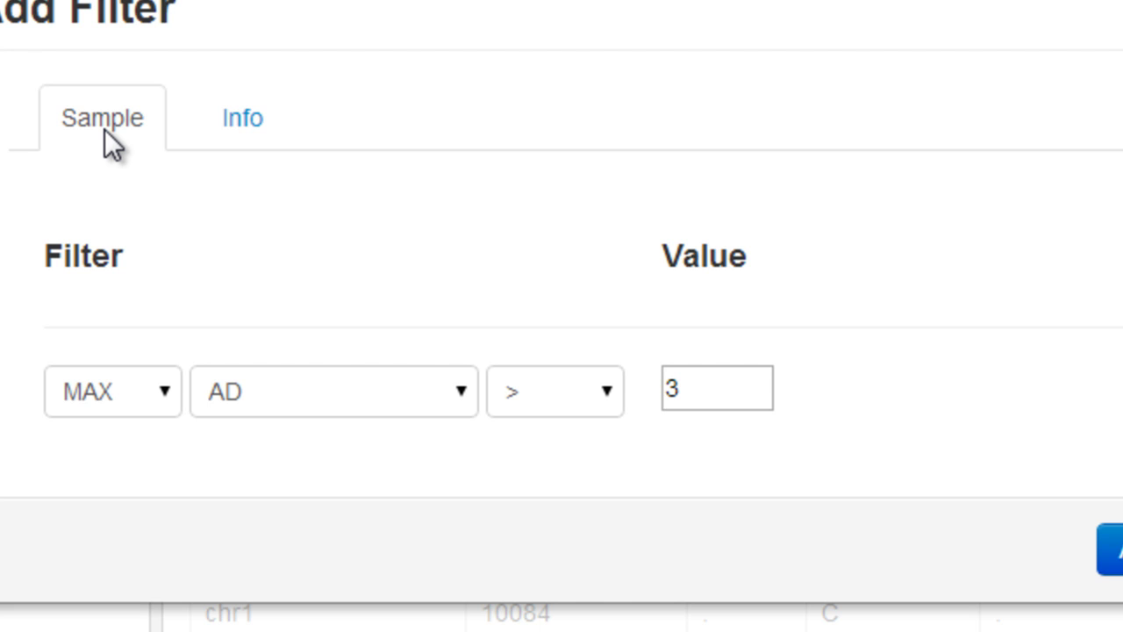
{"action": "left_click", "coordinate": [251, 125]}
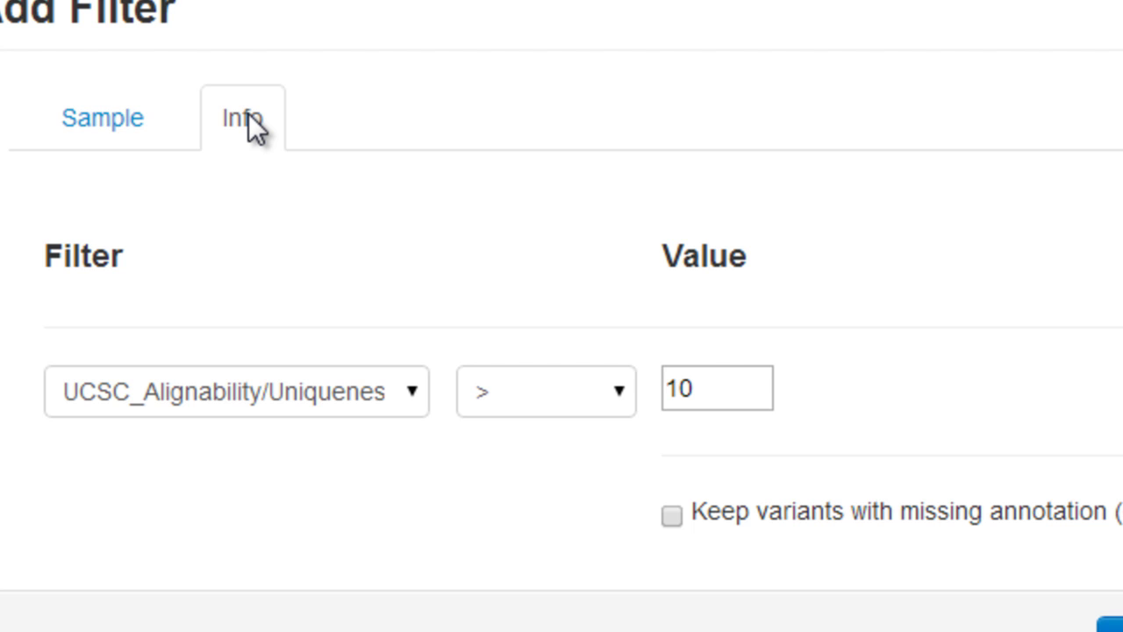
{"action": "left_click", "coordinate": [120, 143]}
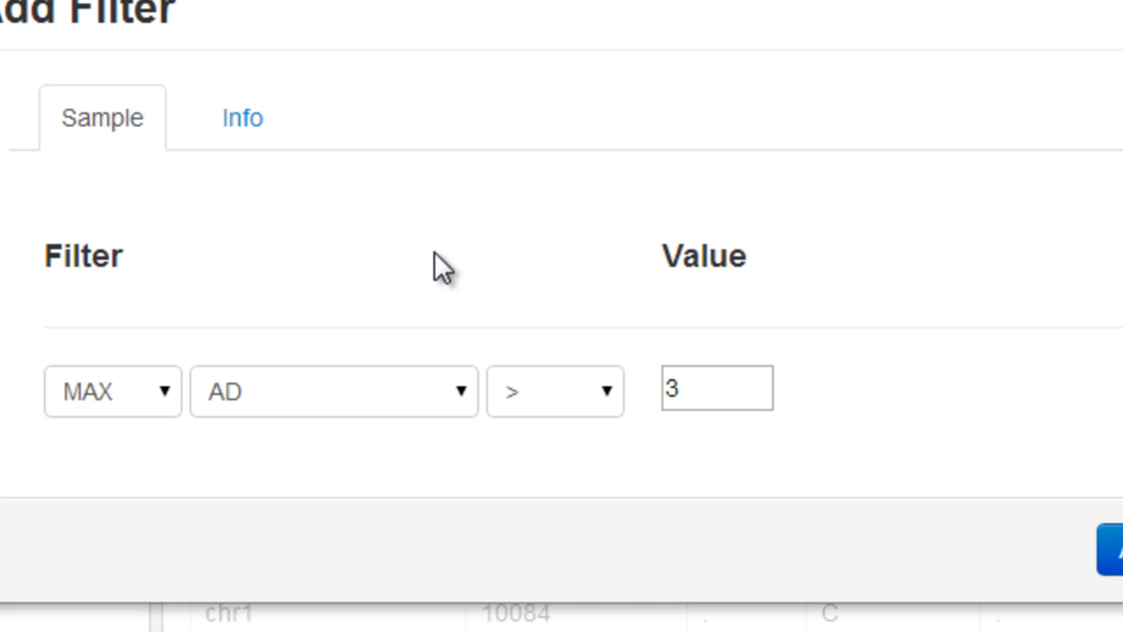
{"action": "left_click_drag", "start_coordinate": [717, 394], "coordinate": [663, 394]}
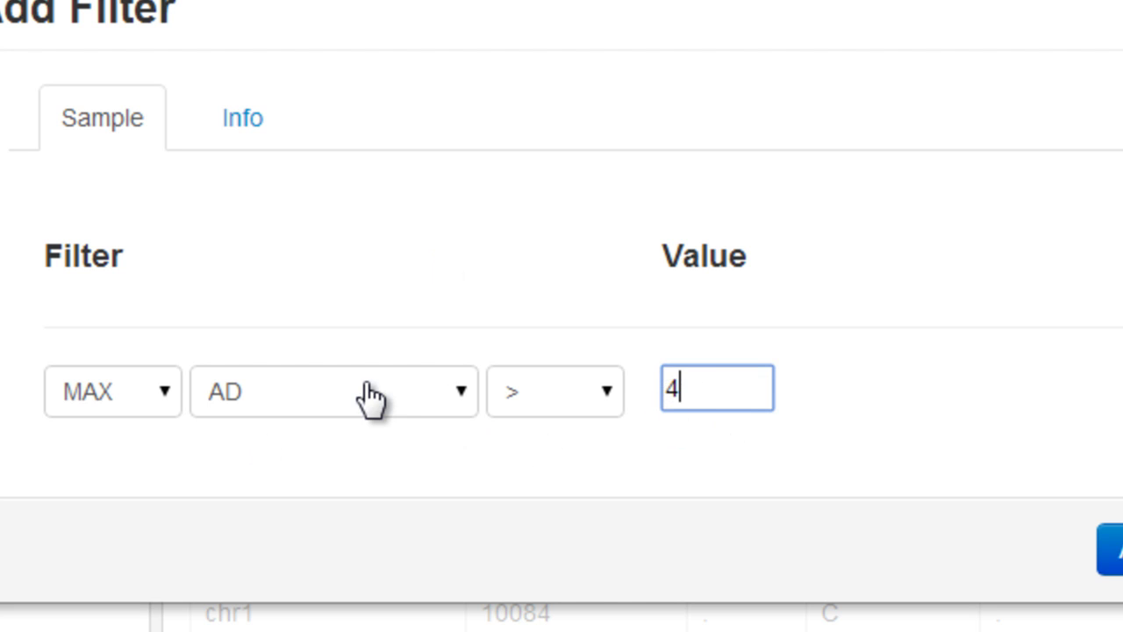
{"action": "mouse_move", "coordinate": [371, 396]}
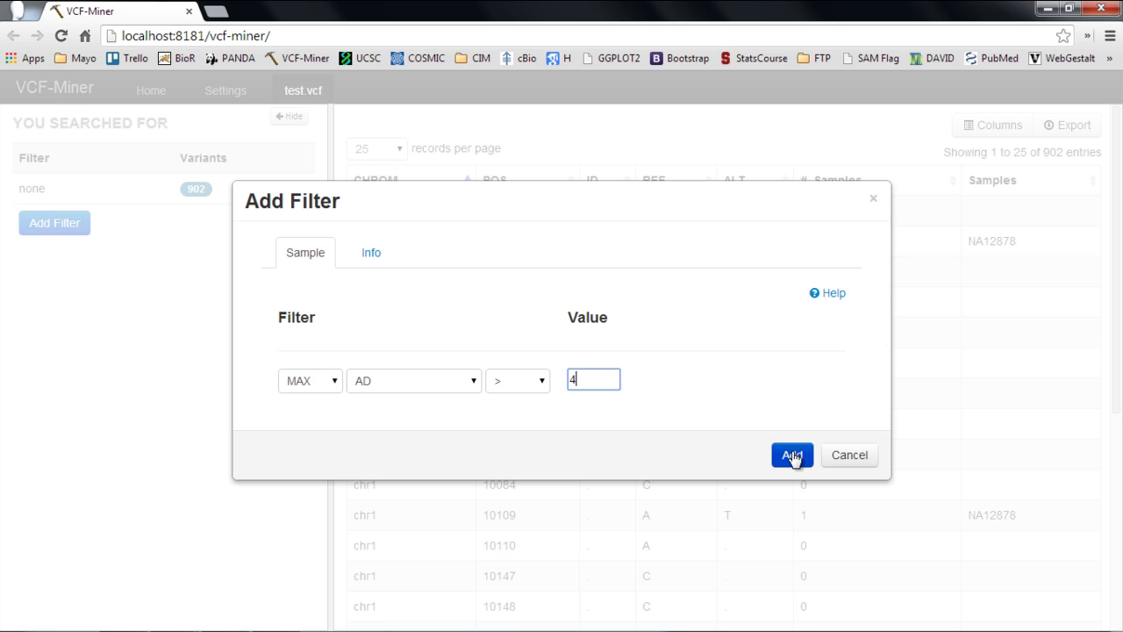
{"action": "left_click", "coordinate": [793, 455]}
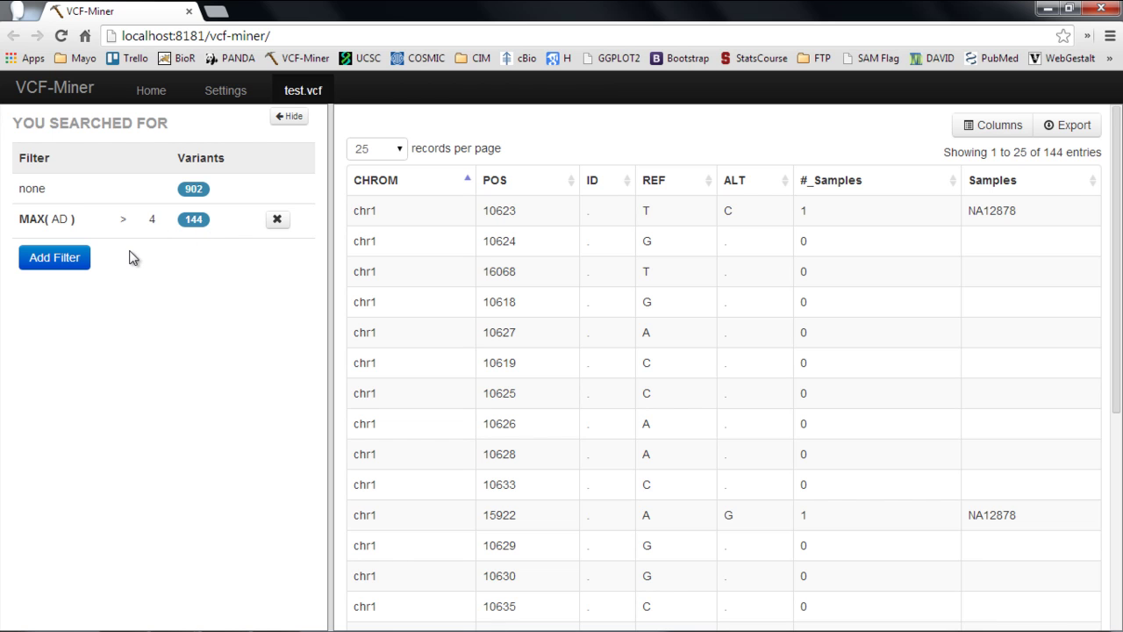
{"action": "left_click", "coordinate": [76, 261]}
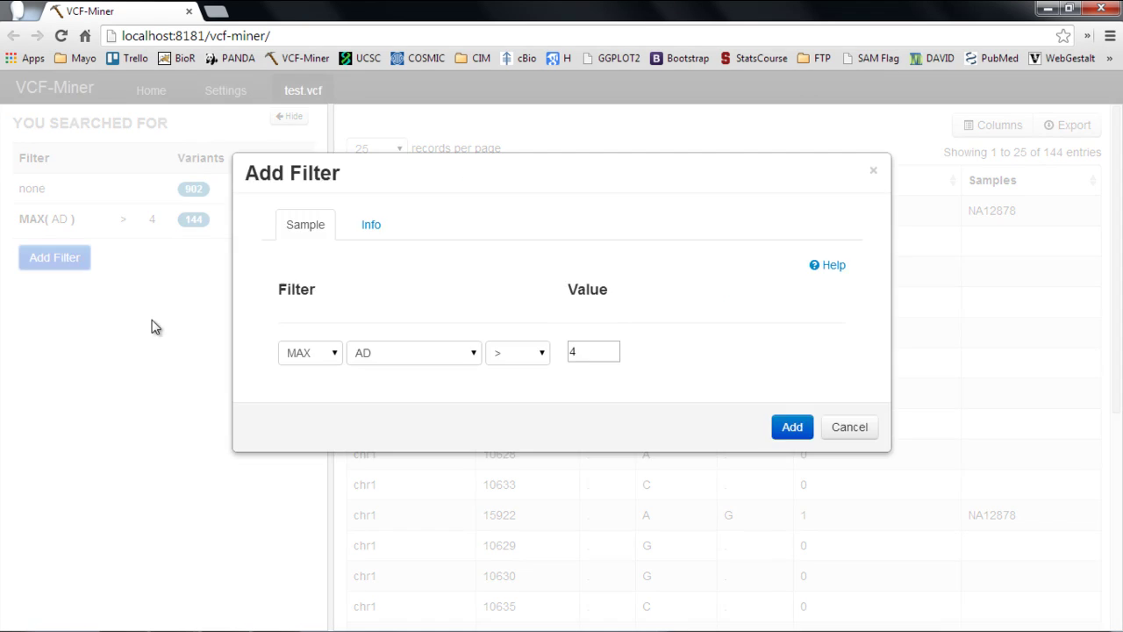
Step: Set the new filter's sample field to Samples in Group and begin a new group
{"action": "left_click", "coordinate": [416, 415]}
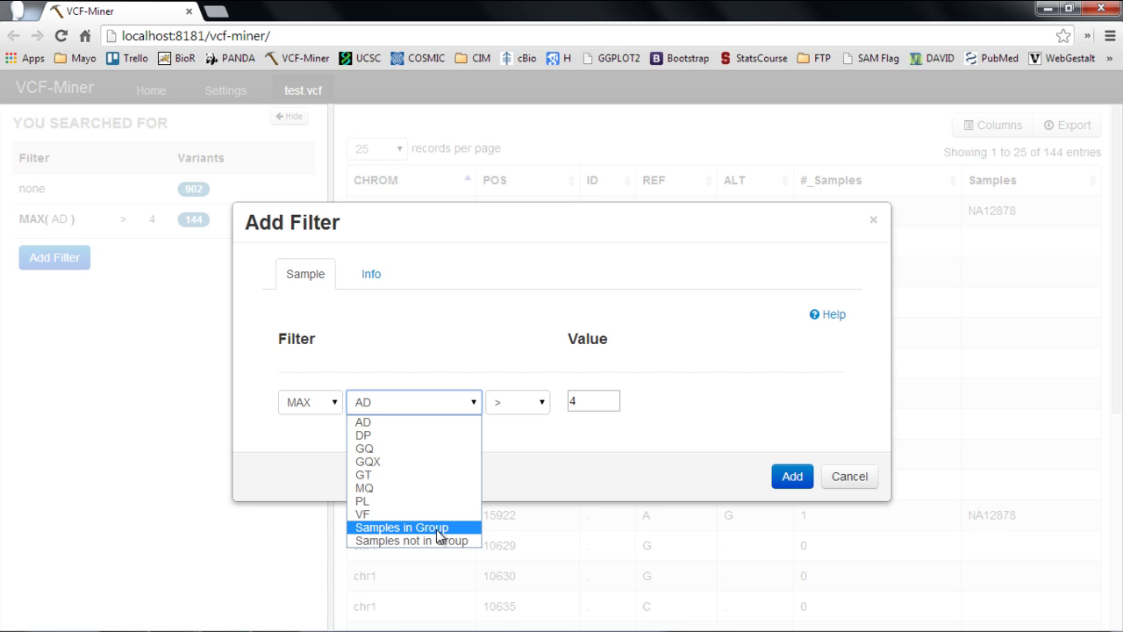
{"action": "left_click", "coordinate": [437, 529]}
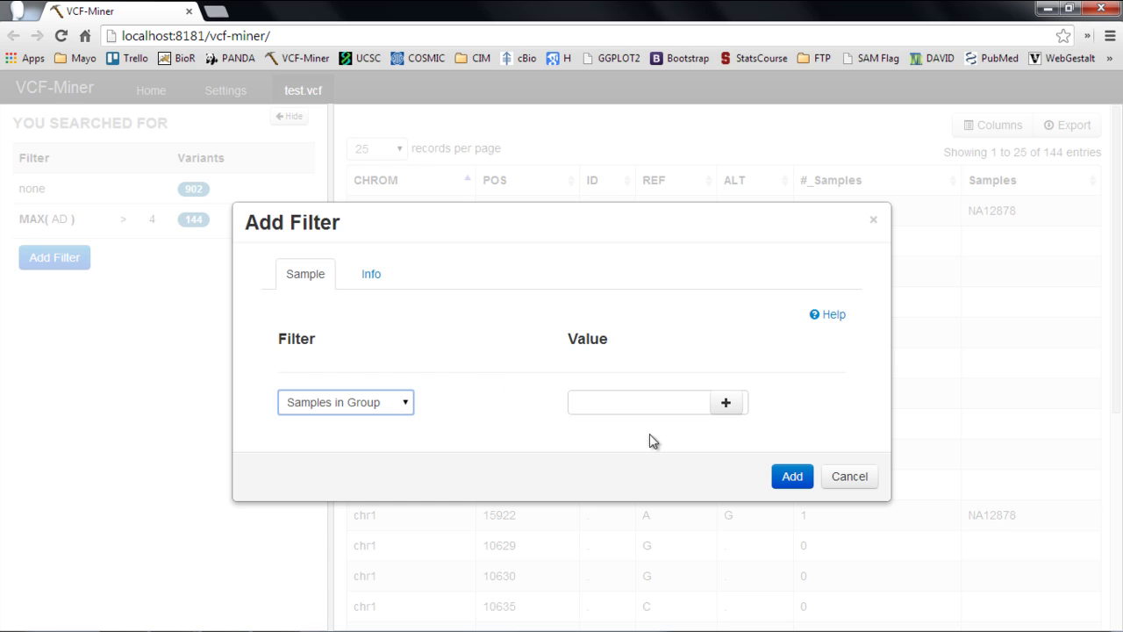
{"action": "left_click", "coordinate": [728, 406]}
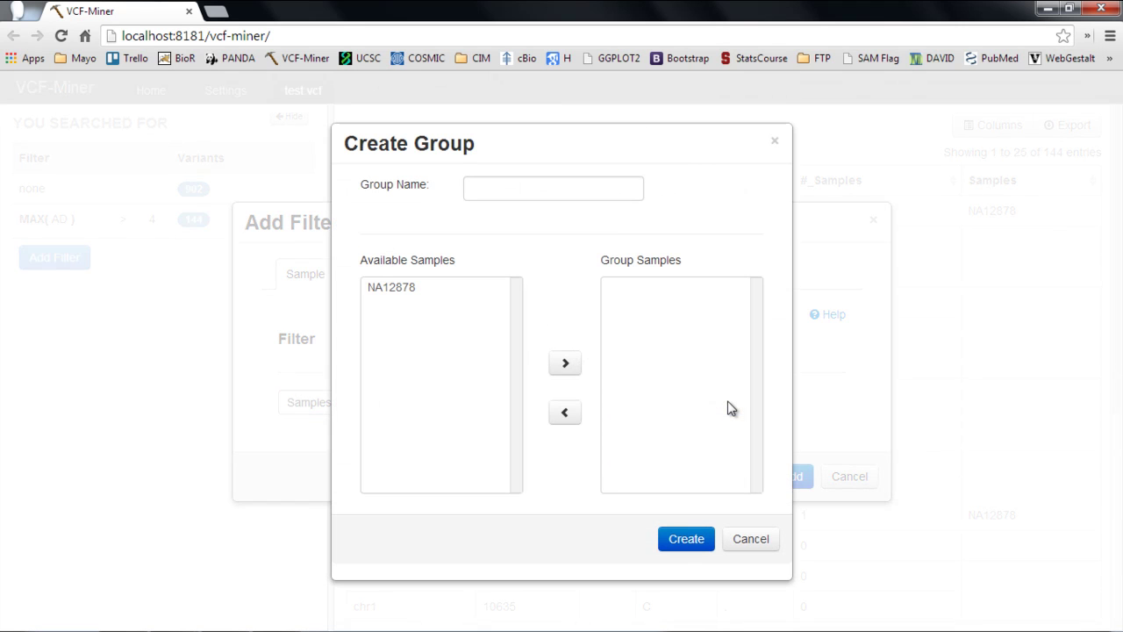
Step: Name the group 'My Sample Group' and move sample NA12878 into it
{"action": "left_click", "coordinate": [520, 188]}
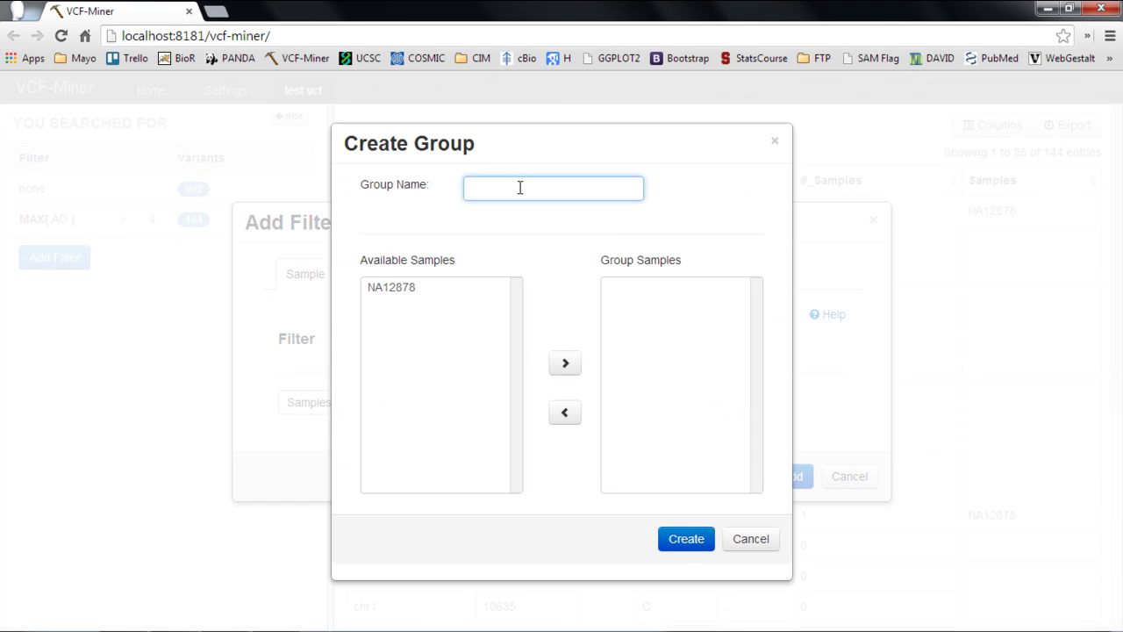
{"action": "type", "text": "My Sample Group"}
{"action": "left_click", "coordinate": [409, 287]}
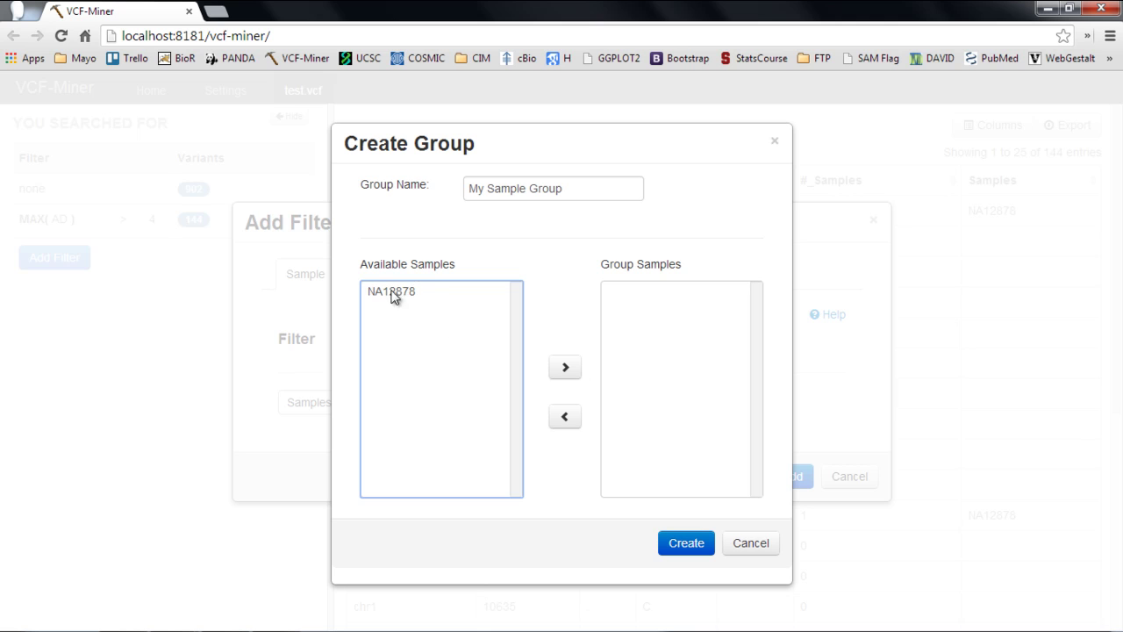
{"action": "left_click", "coordinate": [393, 294]}
{"action": "left_click", "coordinate": [566, 368]}
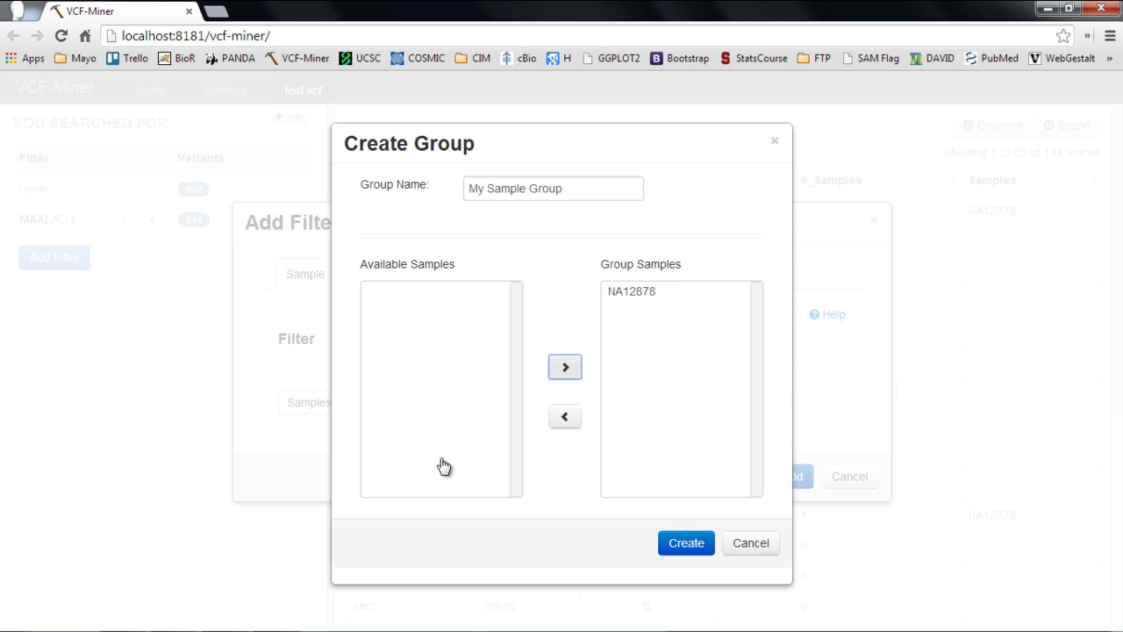
Step: Create My Sample Group and apply it as a filter, leaving 110 variants
{"action": "left_click", "coordinate": [687, 545]}
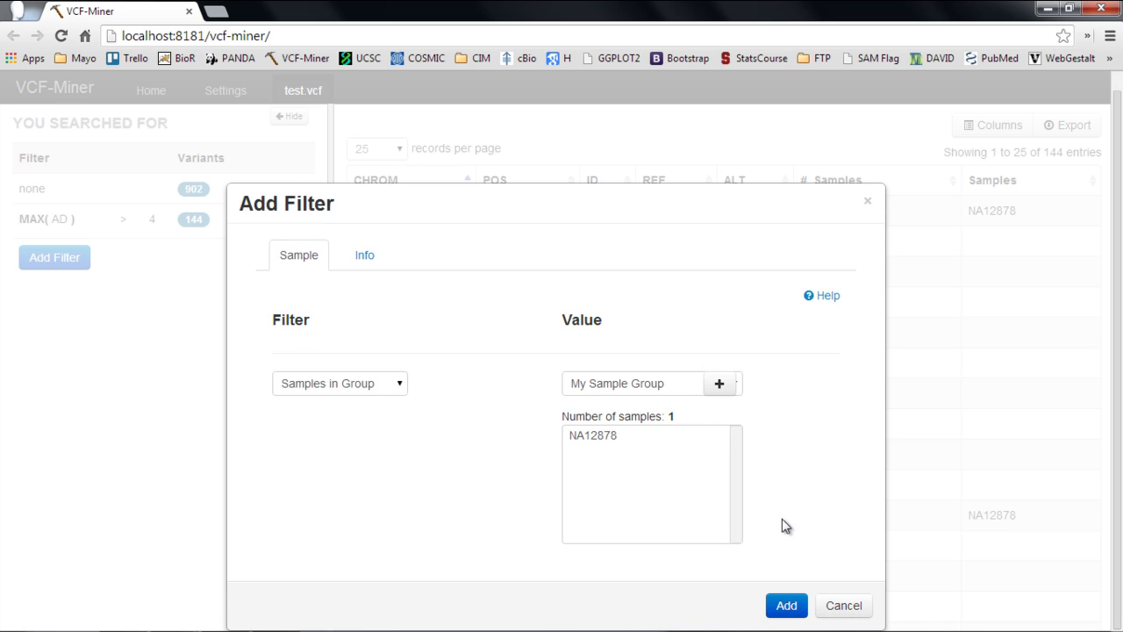
{"action": "left_click", "coordinate": [786, 606]}
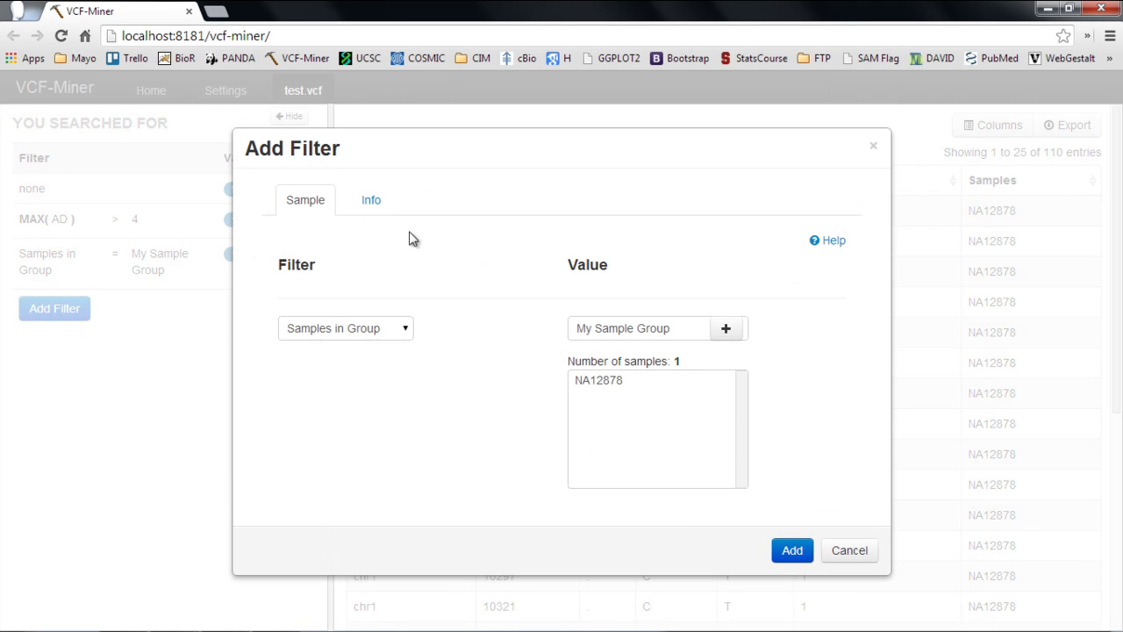
Step: Add an annotation filter UCSC_Repeat_Region greater than 5, narrowing to 76 variants
{"action": "left_click", "coordinate": [373, 201]}
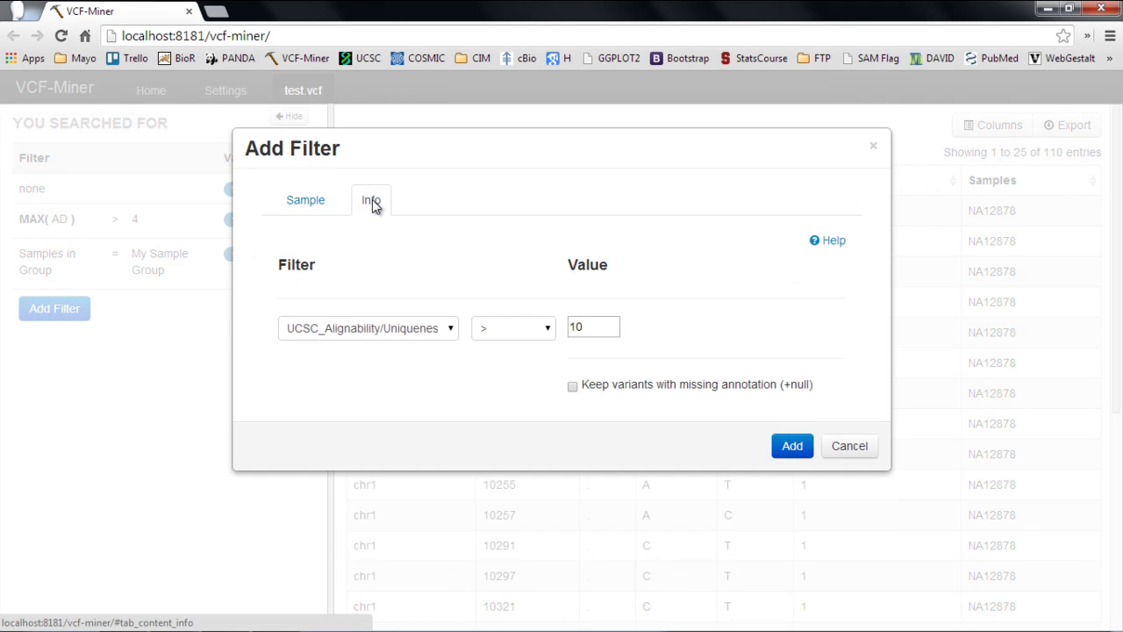
{"action": "left_click", "coordinate": [448, 331]}
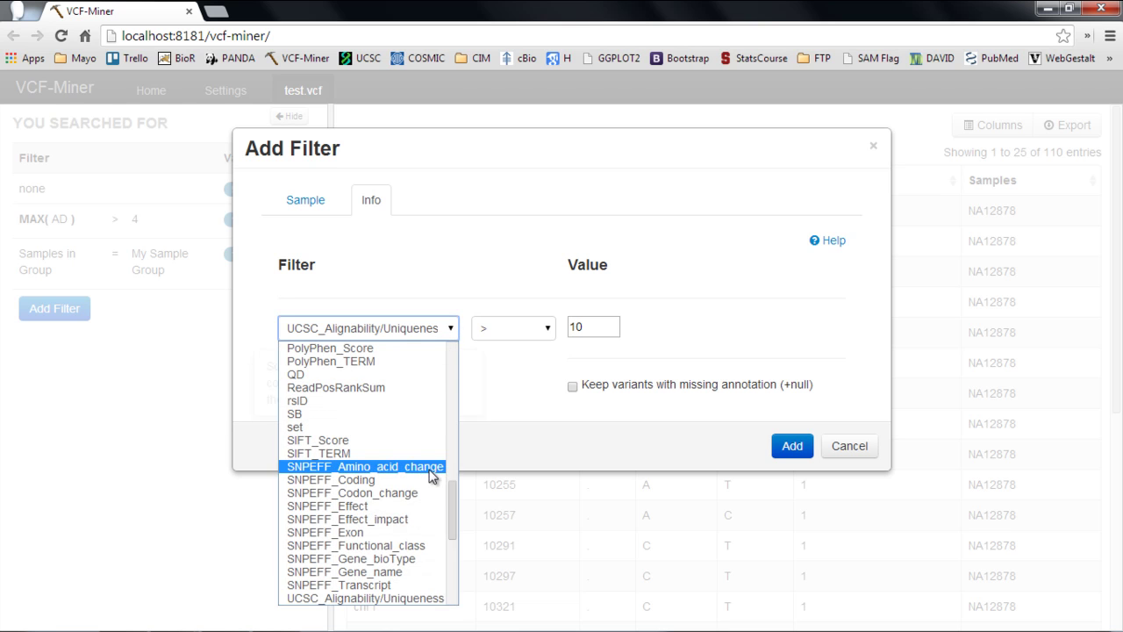
{"action": "left_click_drag", "start_coordinate": [452, 485], "coordinate": [462, 534]}
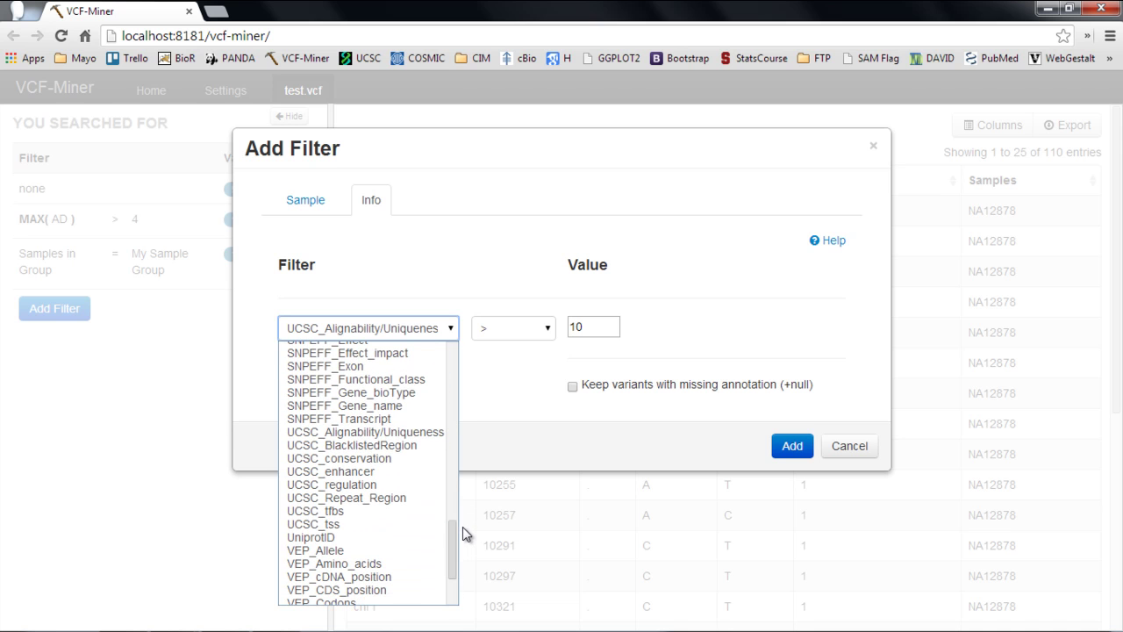
{"action": "left_click", "coordinate": [410, 499]}
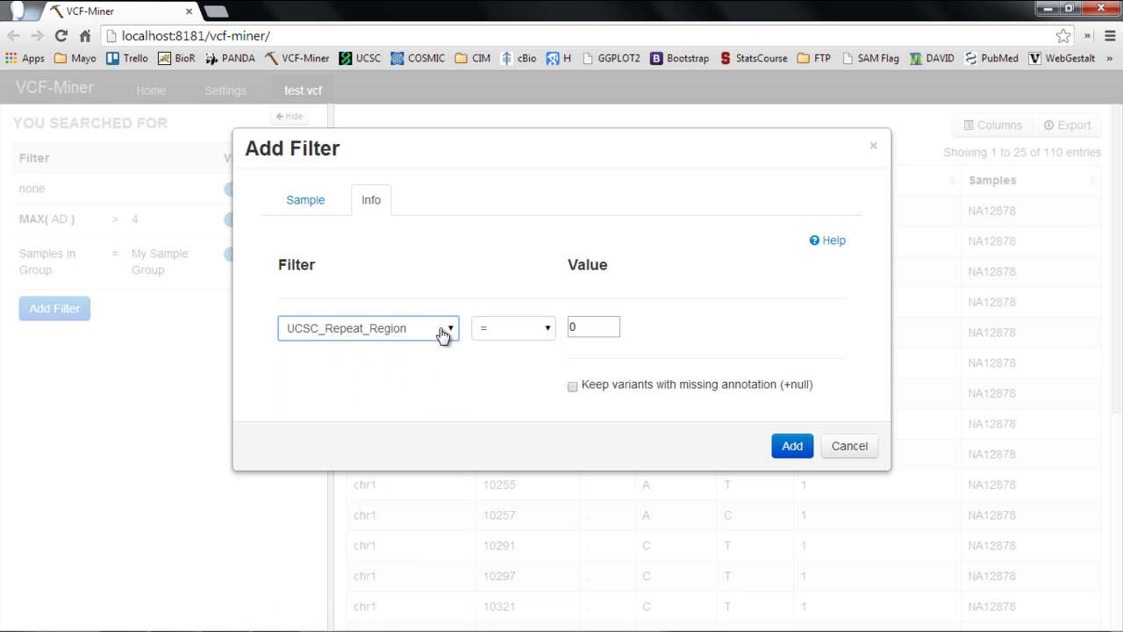
{"action": "mouse_move", "coordinate": [388, 339]}
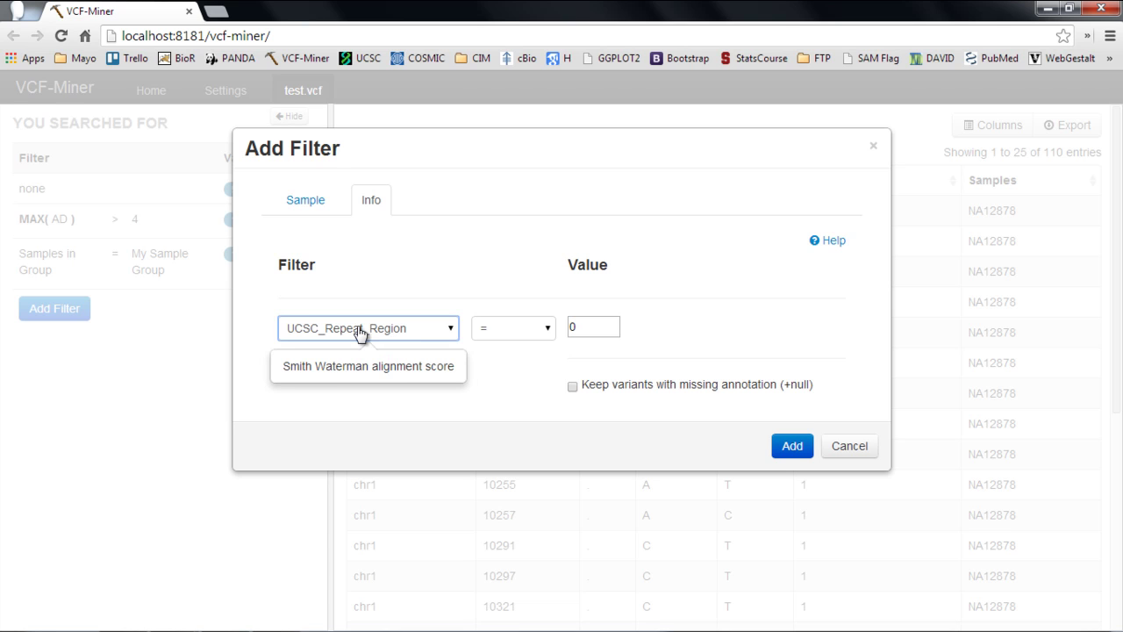
{"action": "left_click", "coordinate": [515, 331]}
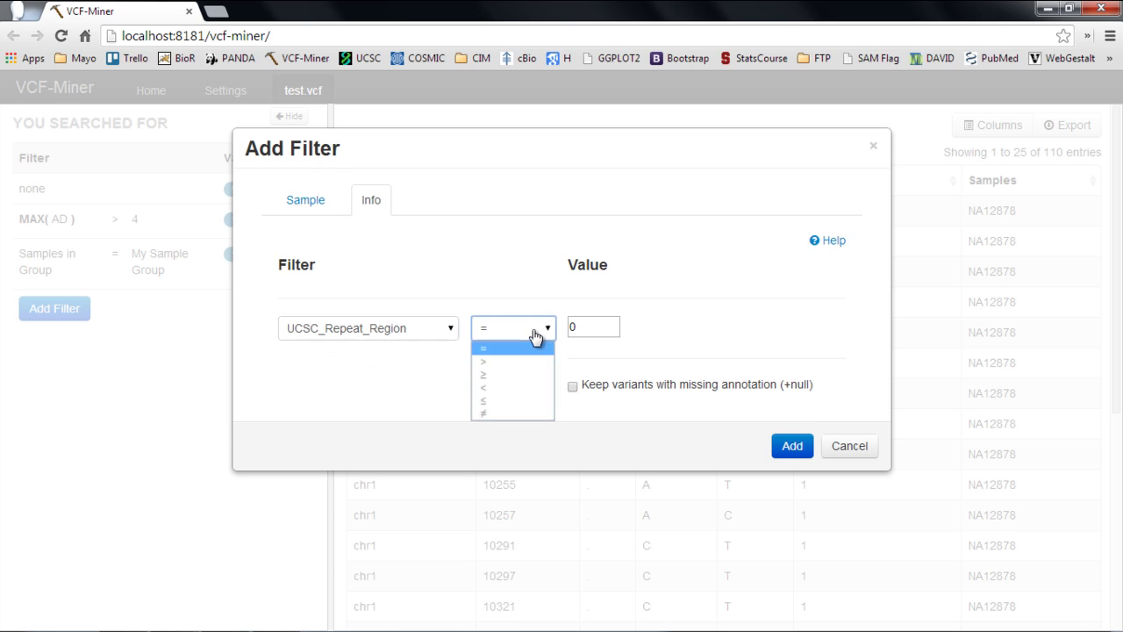
{"action": "left_click", "coordinate": [521, 360]}
{"action": "left_click_drag", "start_coordinate": [611, 332], "coordinate": [562, 321]}
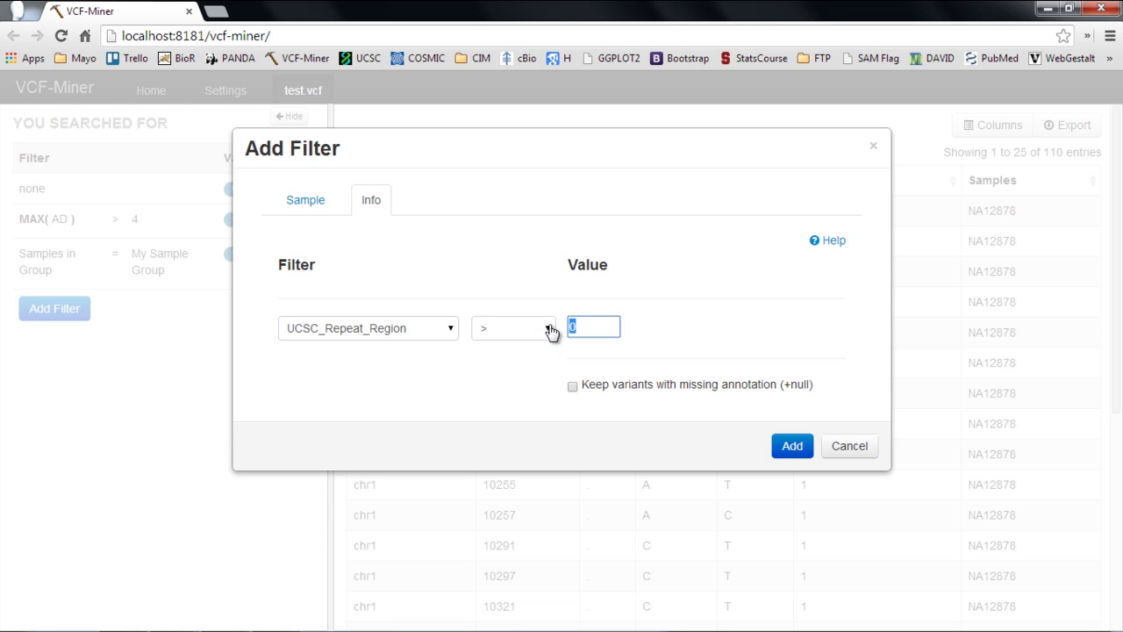
{"action": "type", "text": "5"}
{"action": "left_click", "coordinate": [794, 447]}
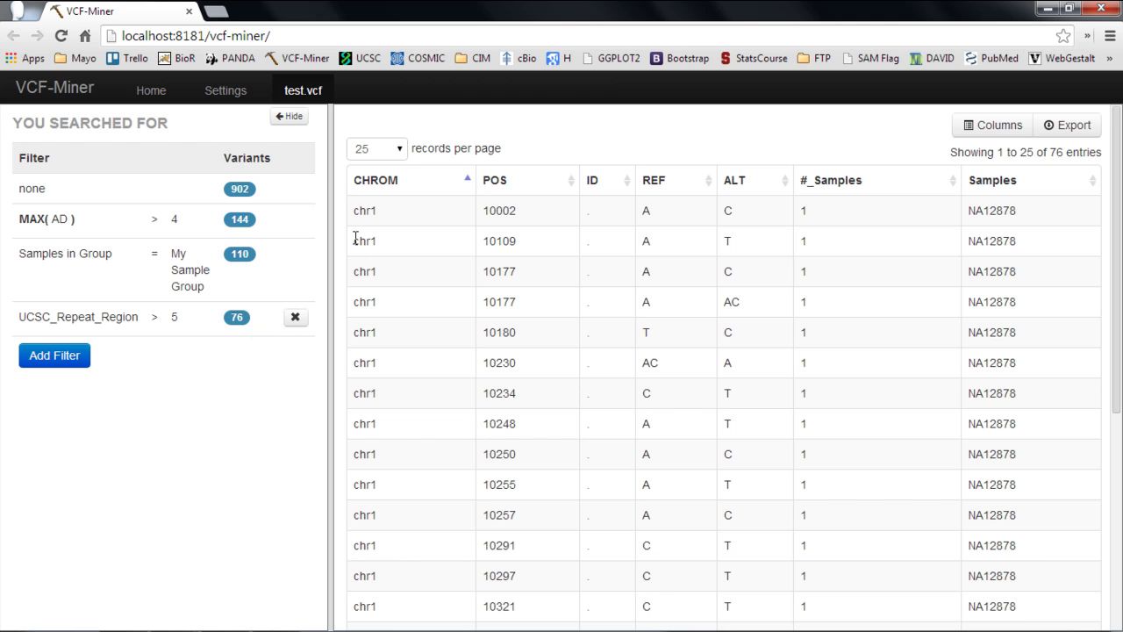
Step: Hide the filter sidebar and tick the 1000Genomes AFR, AMR, ASN, EUR AF, AC and AF columns
{"action": "left_click", "coordinate": [290, 116]}
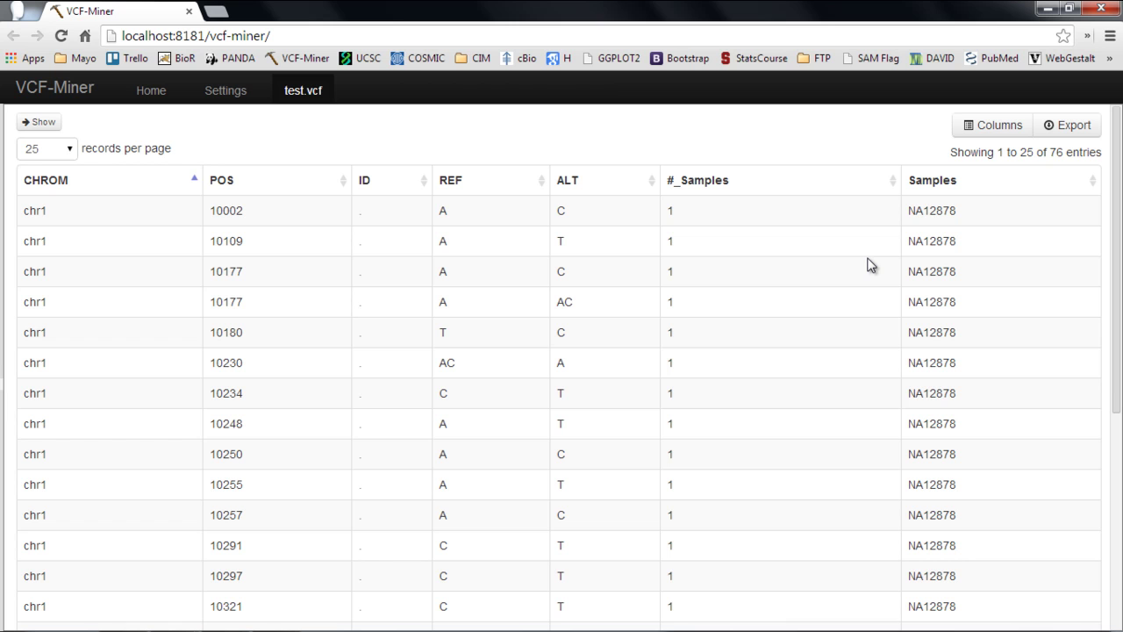
{"action": "left_click", "coordinate": [1006, 129]}
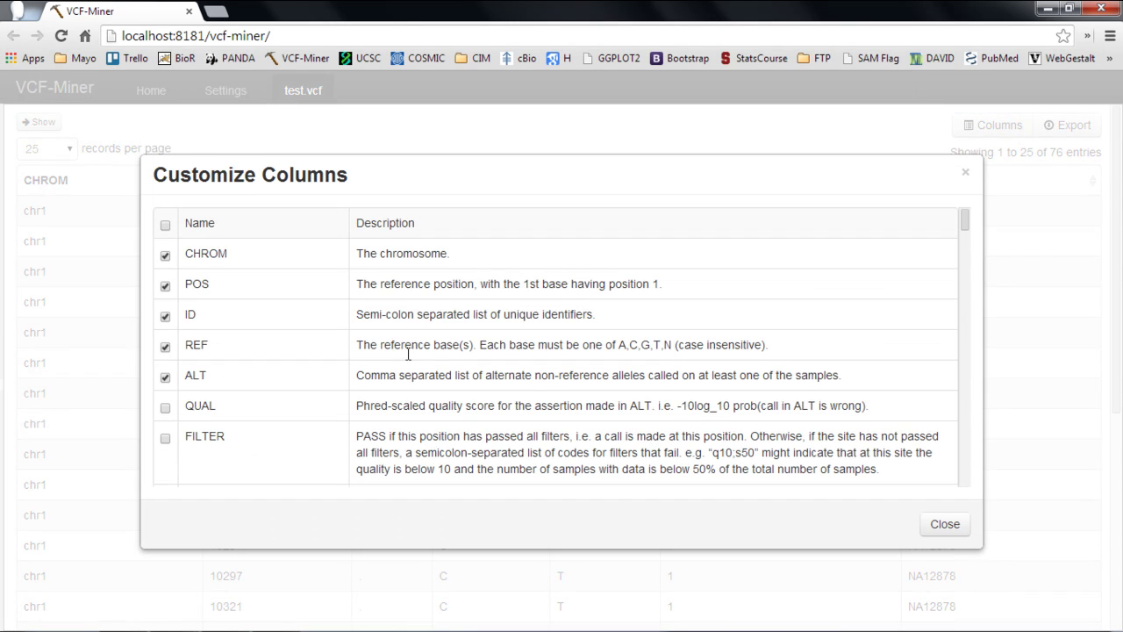
{"action": "scroll", "coordinate": [407, 358], "scroll_direction": "down", "scroll_amount": 3}
{"action": "left_click", "coordinate": [165, 314]}
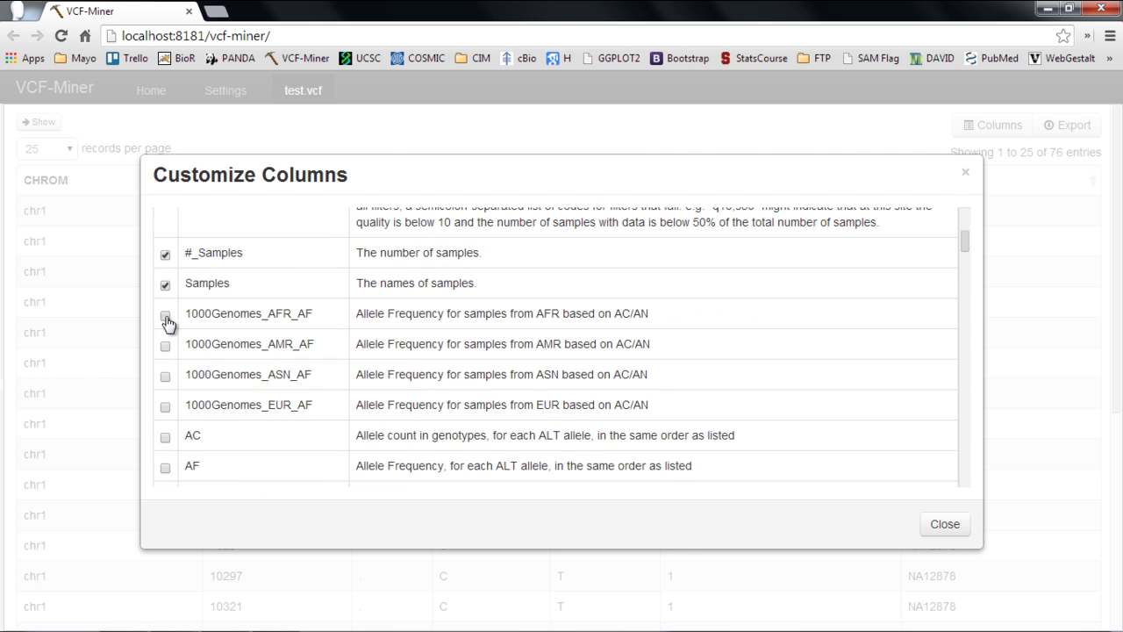
{"action": "left_click", "coordinate": [165, 345]}
{"action": "left_click", "coordinate": [166, 379]}
{"action": "left_click", "coordinate": [165, 407]}
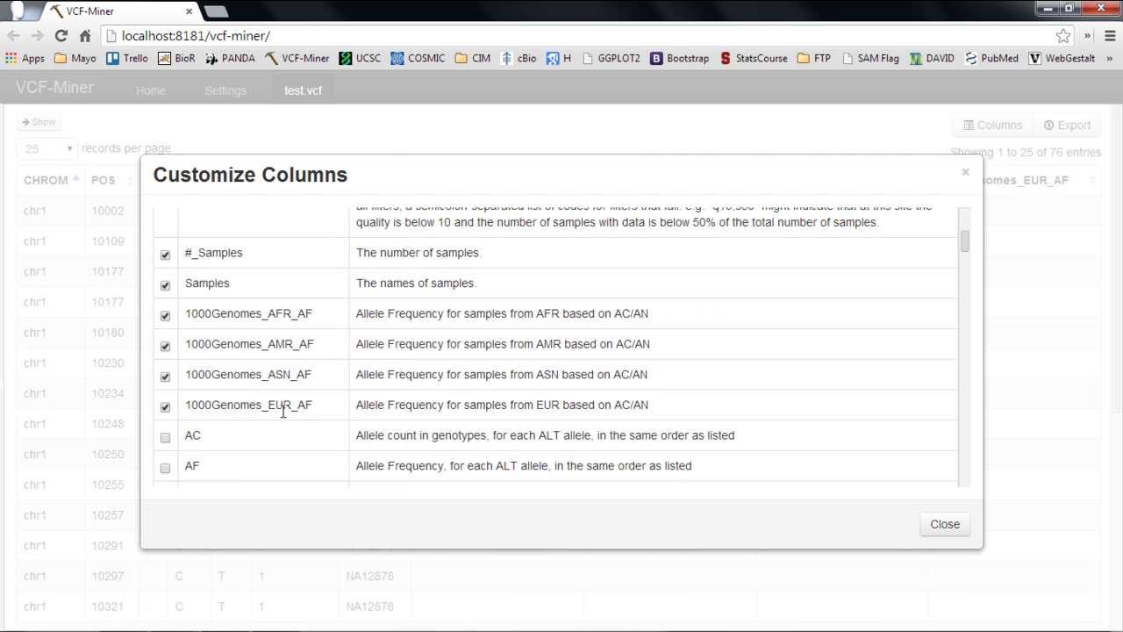
{"action": "left_click", "coordinate": [165, 439]}
{"action": "left_click", "coordinate": [165, 468]}
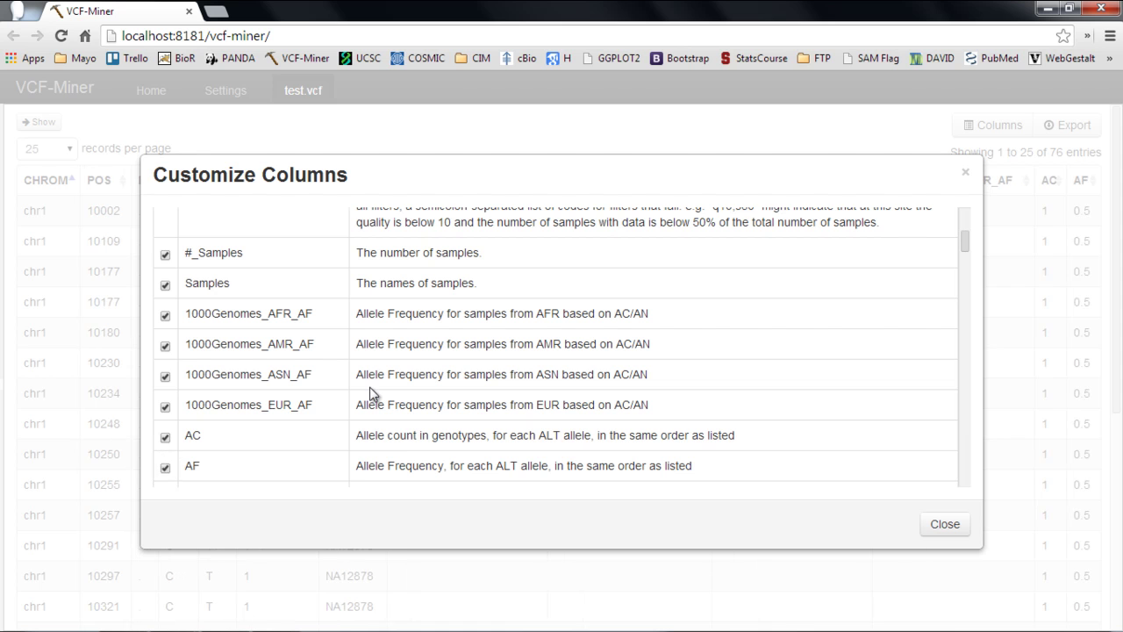
Step: Add the dbSNP_ClinicalSig and Entrez_GeneID columns and review the widened table
{"action": "scroll", "coordinate": [369, 391], "scroll_direction": "down", "scroll_amount": 4}
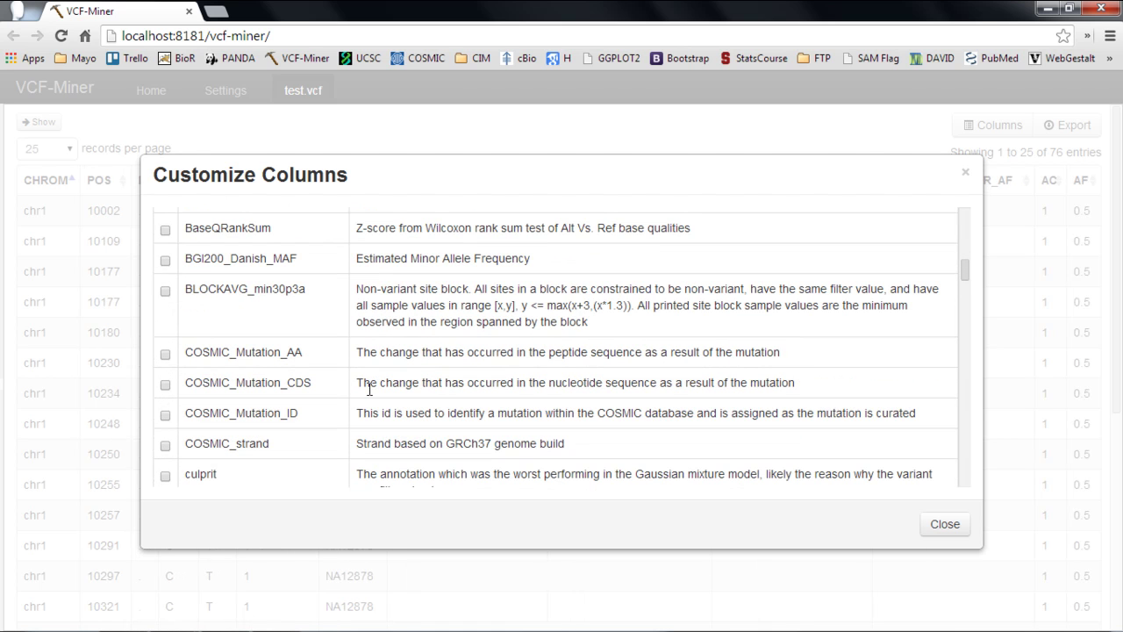
{"action": "scroll", "coordinate": [369, 390], "scroll_direction": "down", "scroll_amount": 5}
{"action": "scroll", "coordinate": [252, 367], "scroll_direction": "up", "scroll_amount": 2}
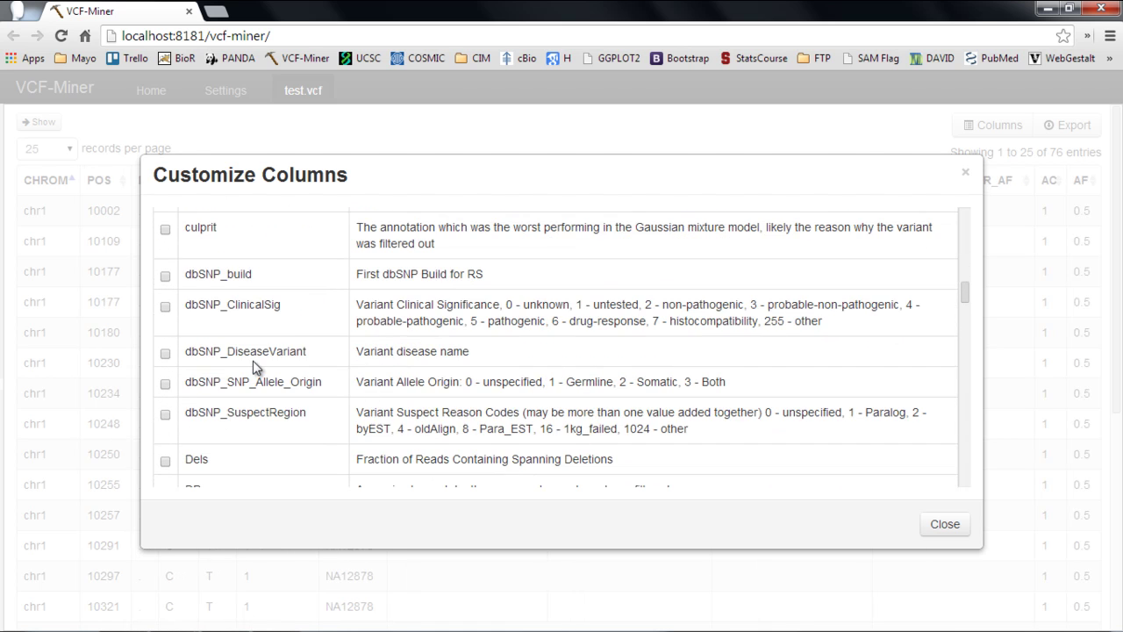
{"action": "left_click", "coordinate": [165, 307]}
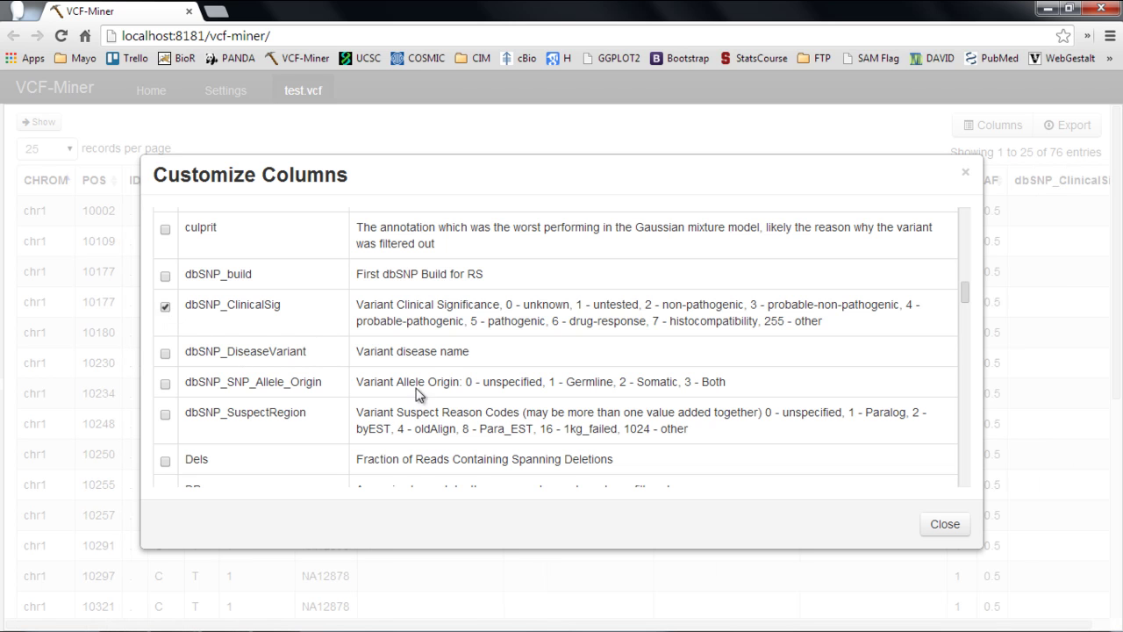
{"action": "scroll", "coordinate": [481, 399], "scroll_direction": "down", "scroll_amount": 3}
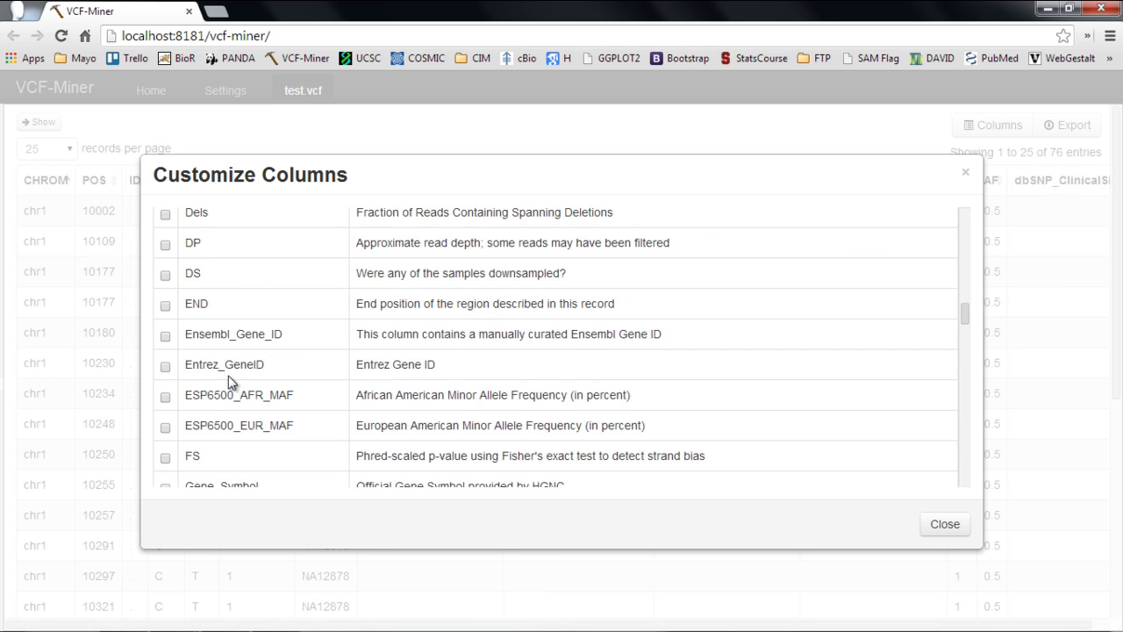
{"action": "left_click", "coordinate": [165, 367]}
{"action": "left_click", "coordinate": [949, 525]}
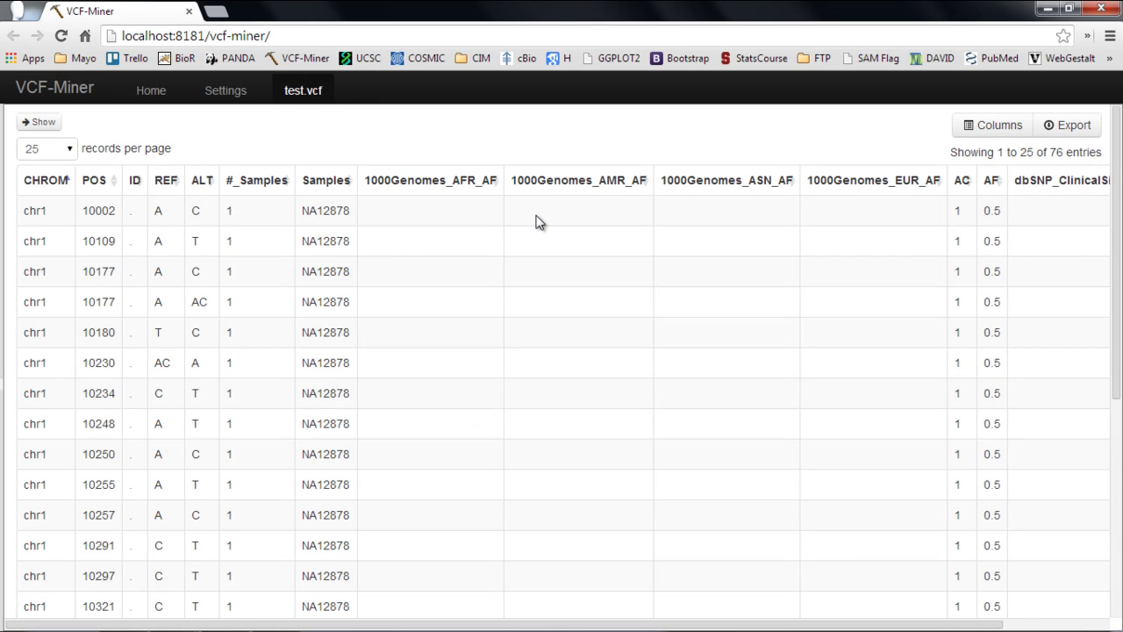
{"action": "scroll", "coordinate": [538, 222], "scroll_direction": "right", "scroll_amount": 3}
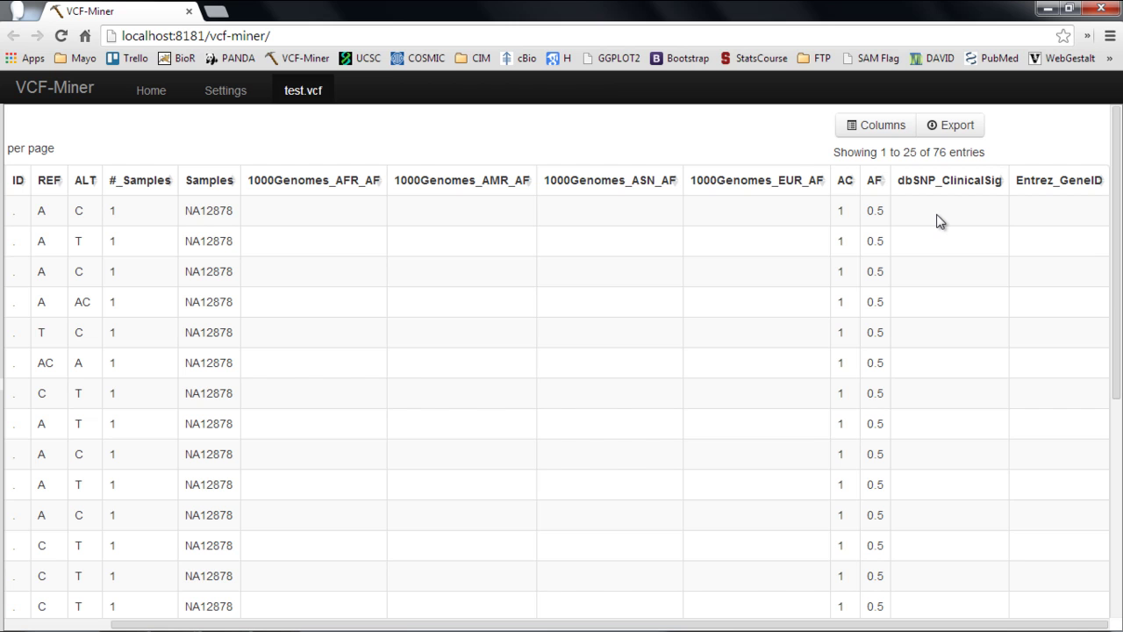
{"action": "scroll", "coordinate": [940, 221], "scroll_direction": "left", "scroll_amount": 3}
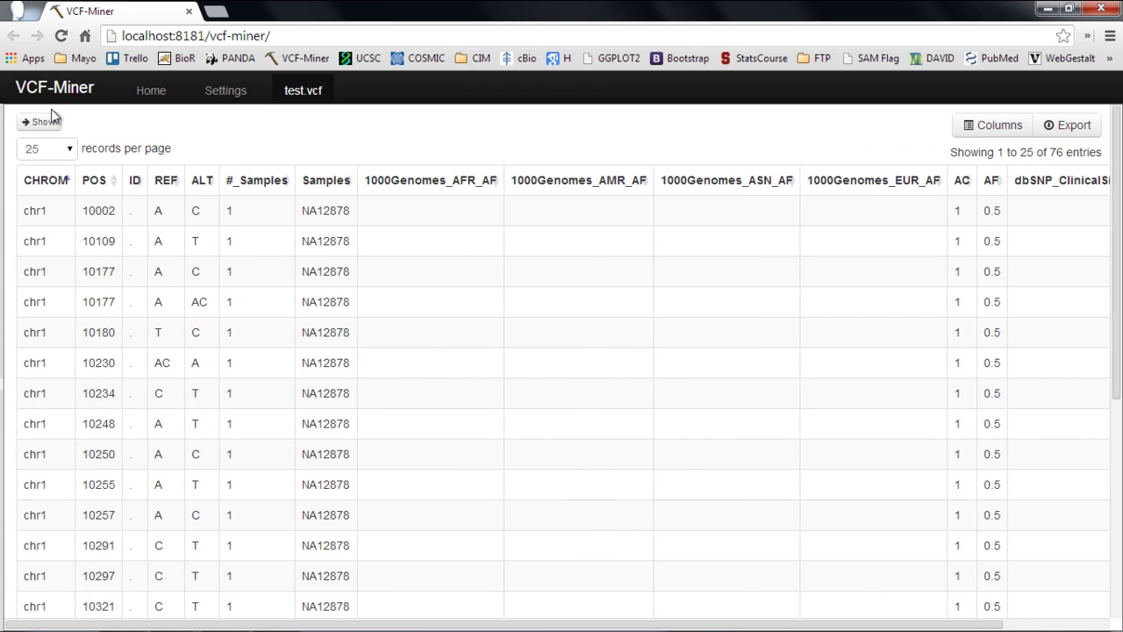
Step: Restore the filter summary, export the 76 filtered variants as test.vcf (1).tsv, and open it in Excel
{"action": "left_click", "coordinate": [44, 121]}
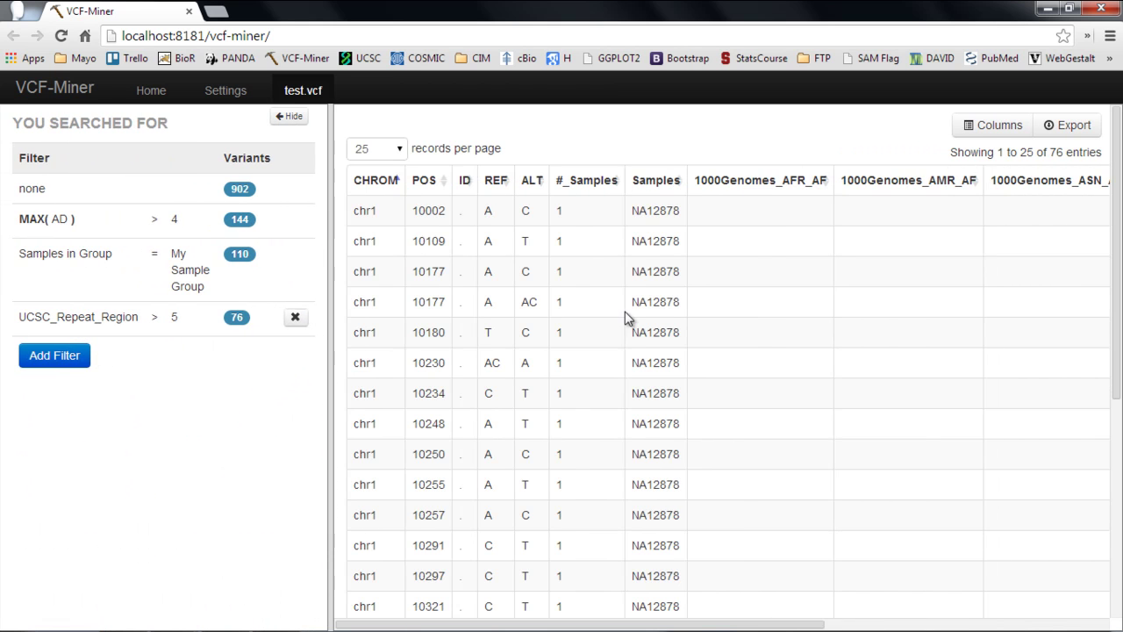
{"action": "mouse_move", "coordinate": [783, 195]}
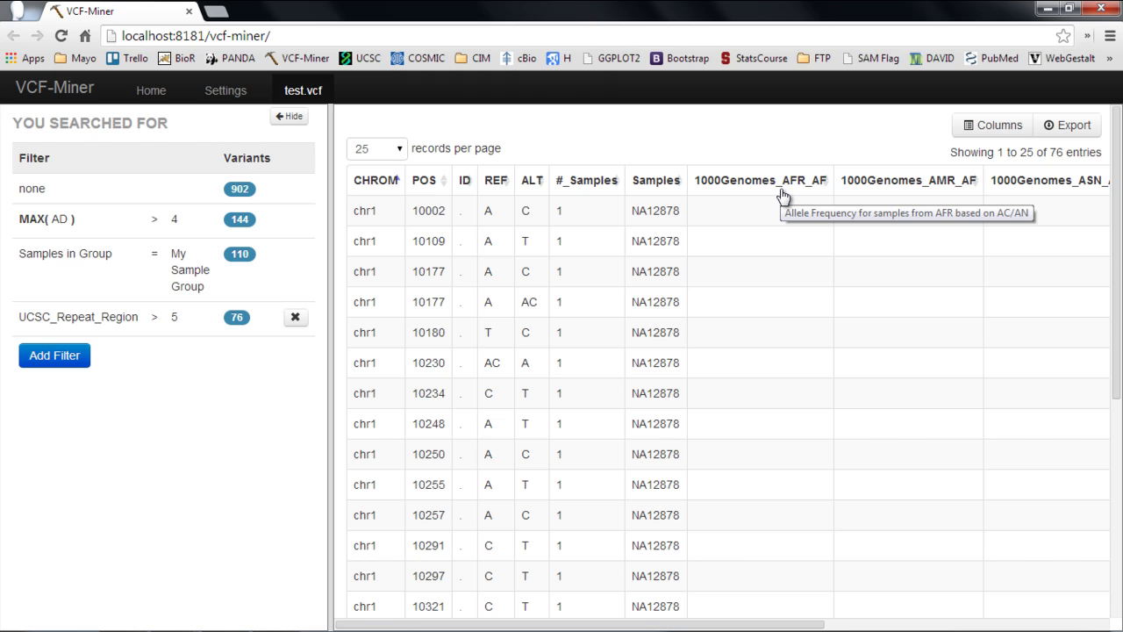
{"action": "left_click", "coordinate": [1075, 132]}
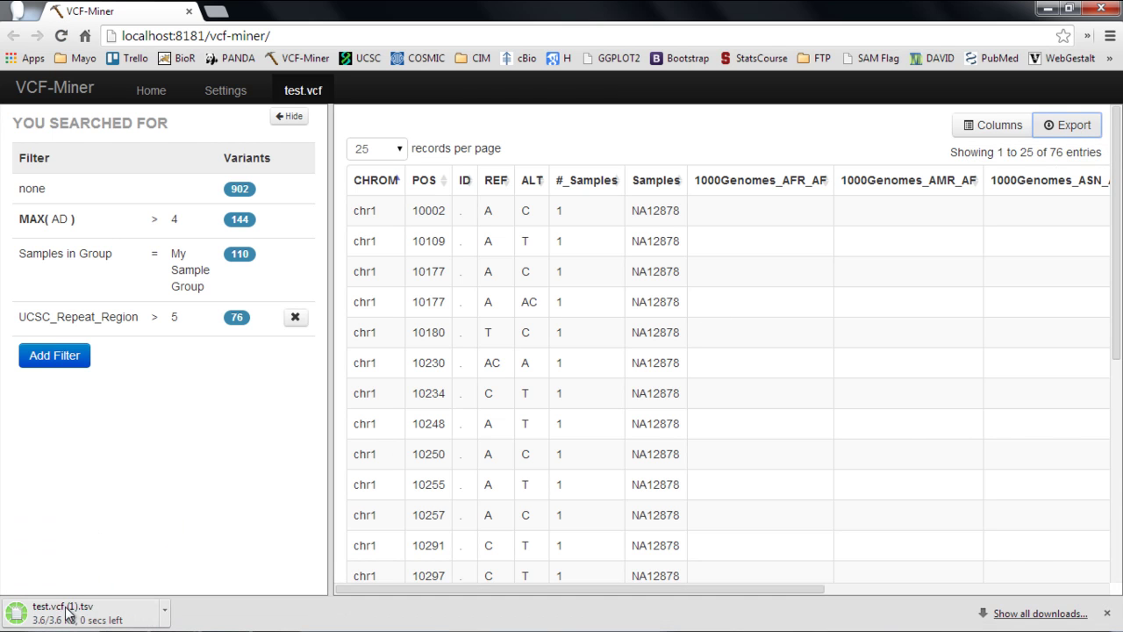
{"action": "left_click", "coordinate": [70, 613]}
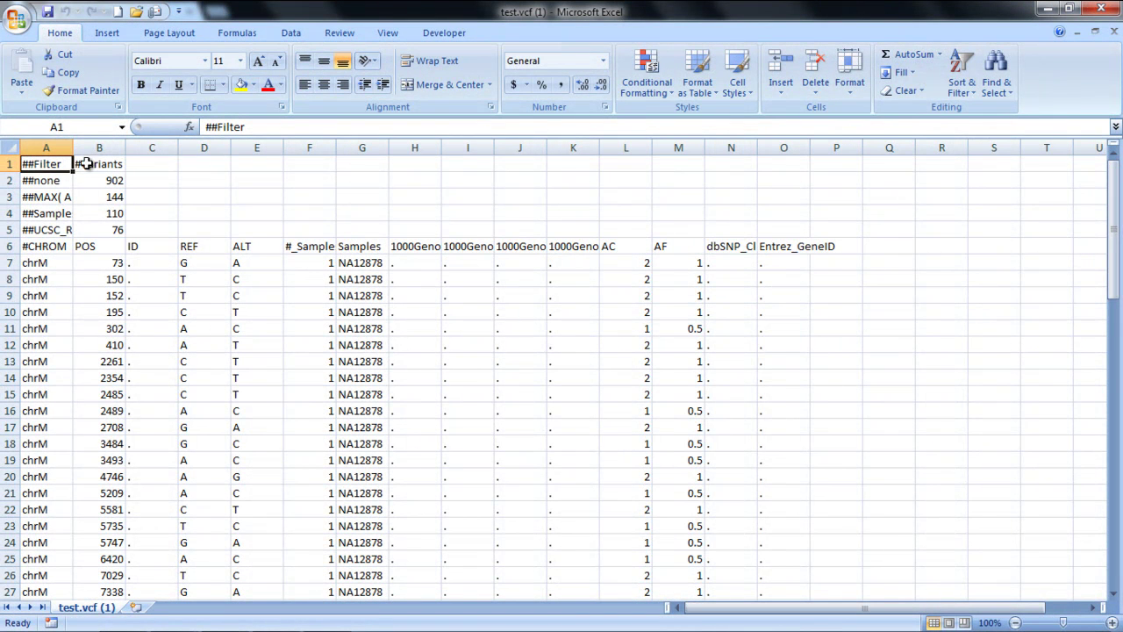
Step: Autofit every column width in the sheet and select the variant counts in B1:B5
{"action": "left_click", "coordinate": [9, 147]}
{"action": "double_click", "coordinate": [73, 147]}
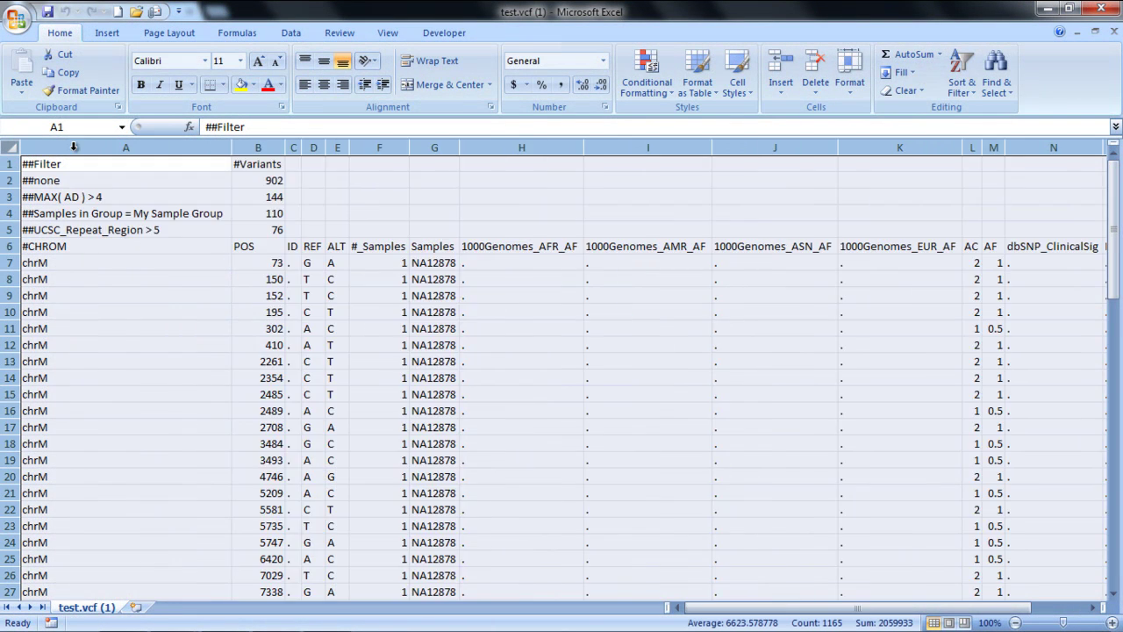
{"action": "left_click_drag", "start_coordinate": [256, 165], "coordinate": [102, 230]}
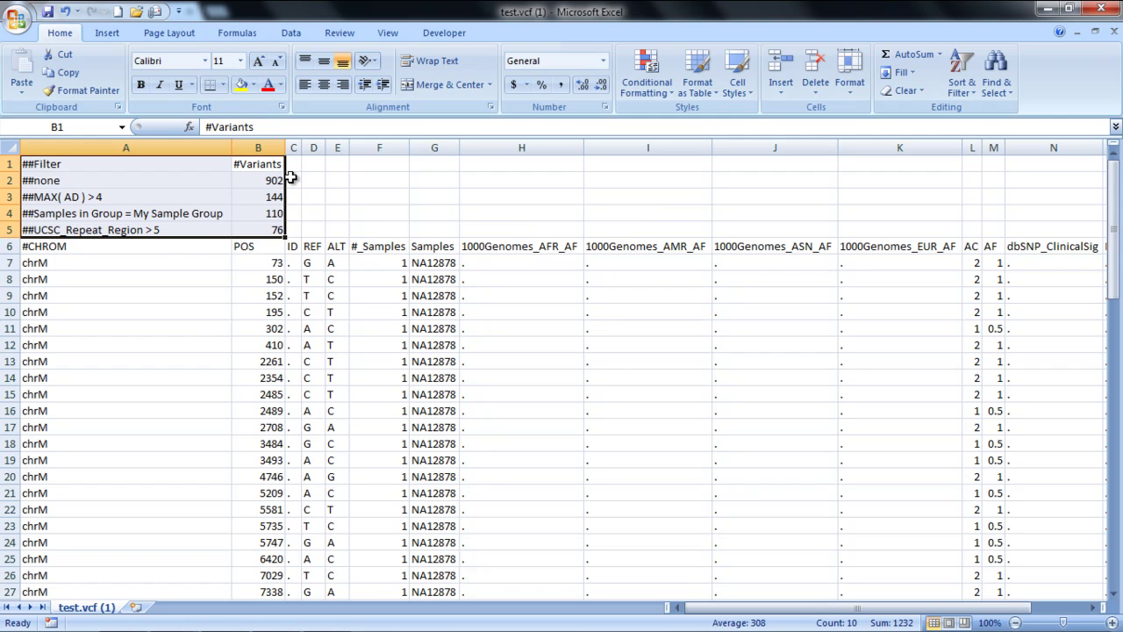
Step: Review the header row starting at #CHROM in A6, then close the workbook
{"action": "left_click", "coordinate": [164, 247]}
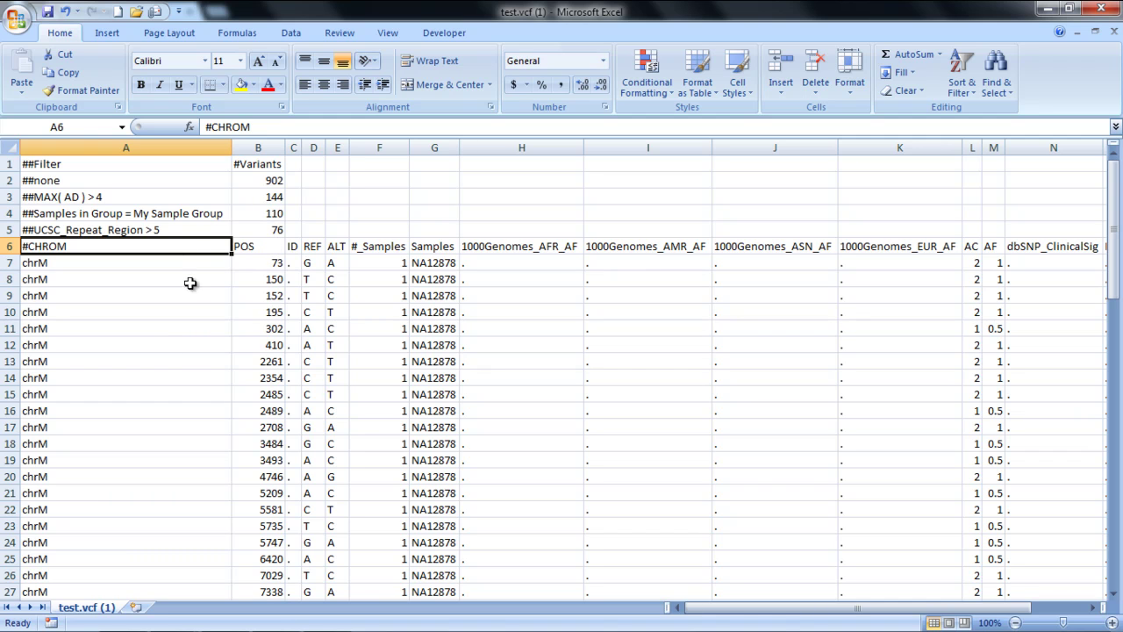
{"action": "key", "text": "Right"}
{"action": "key", "text": "Right"}
{"action": "key", "text": "Right"}
{"action": "key", "text": "Right"}
{"action": "key", "text": "Right"}
{"action": "key", "text": "Right"}
{"action": "key", "text": "Right"}
{"action": "key", "text": "Right"}
{"action": "key", "text": "Right"}
{"action": "key", "text": "Right"}
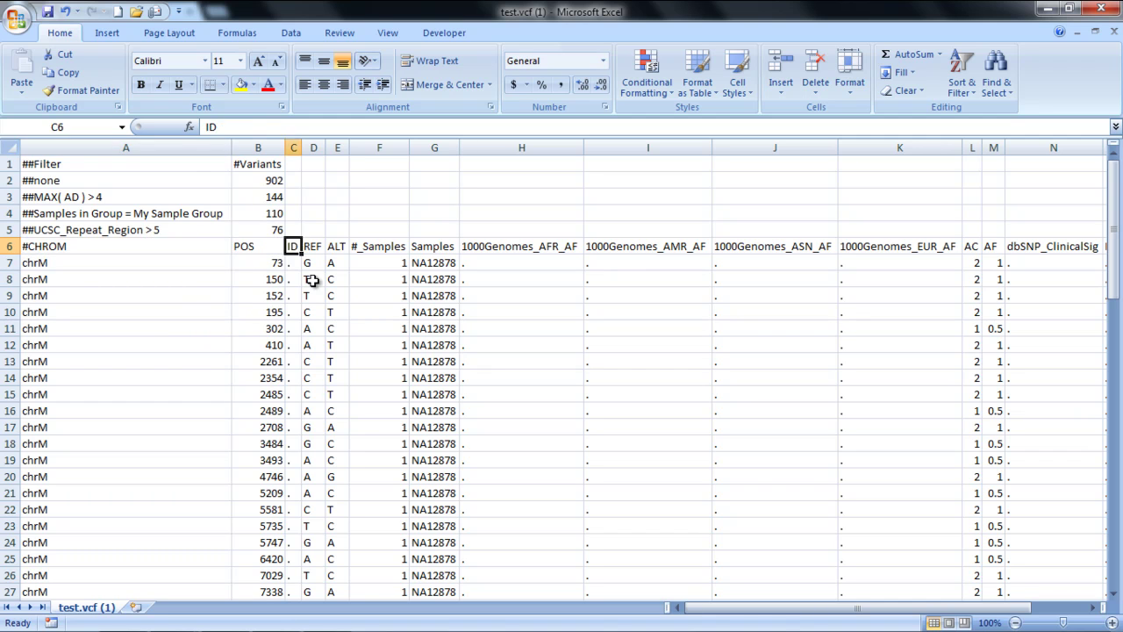
{"action": "key", "text": "Right"}
{"action": "key", "text": "Right"}
{"action": "key", "text": "Right"}
{"action": "key", "text": "Right"}
{"action": "key", "text": "Right"}
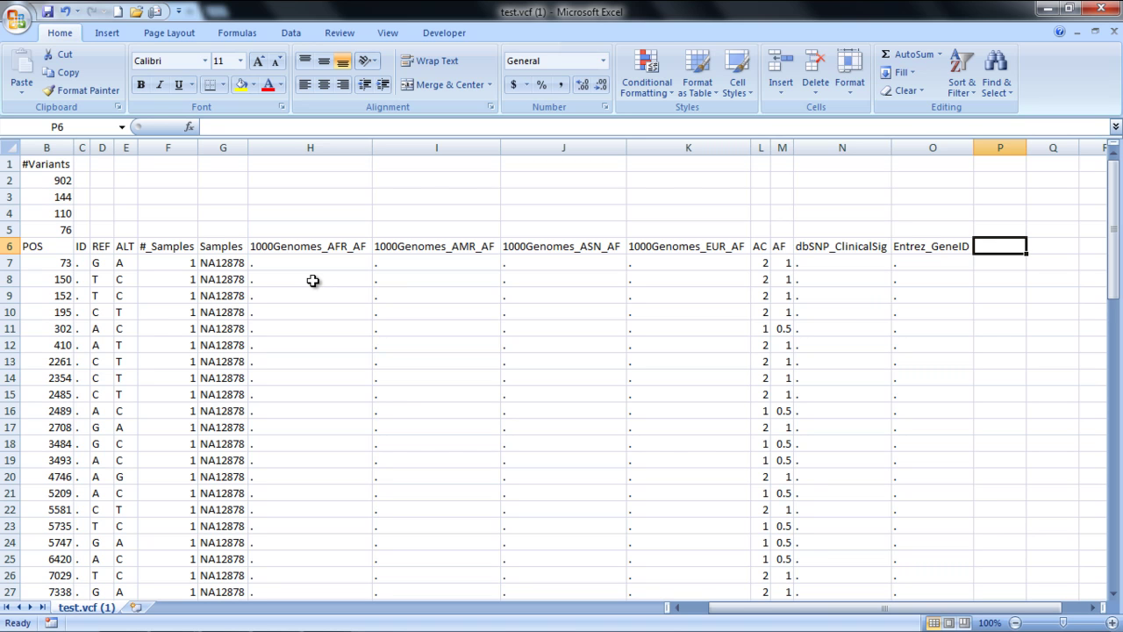
{"action": "key", "text": "Left"}
{"action": "key", "text": "Left"}
{"action": "key", "text": "Left"}
{"action": "key", "text": "Left"}
{"action": "key", "text": "Left"}
{"action": "key", "text": "Left"}
{"action": "key", "text": "Left"}
{"action": "key", "text": "Left"}
{"action": "key", "text": "Left"}
{"action": "key", "text": "Left"}
{"action": "key", "text": "Left"}
{"action": "key", "text": "Left"}
{"action": "key", "text": "Left"}
{"action": "key", "text": "Left"}
{"action": "key", "text": "Left"}
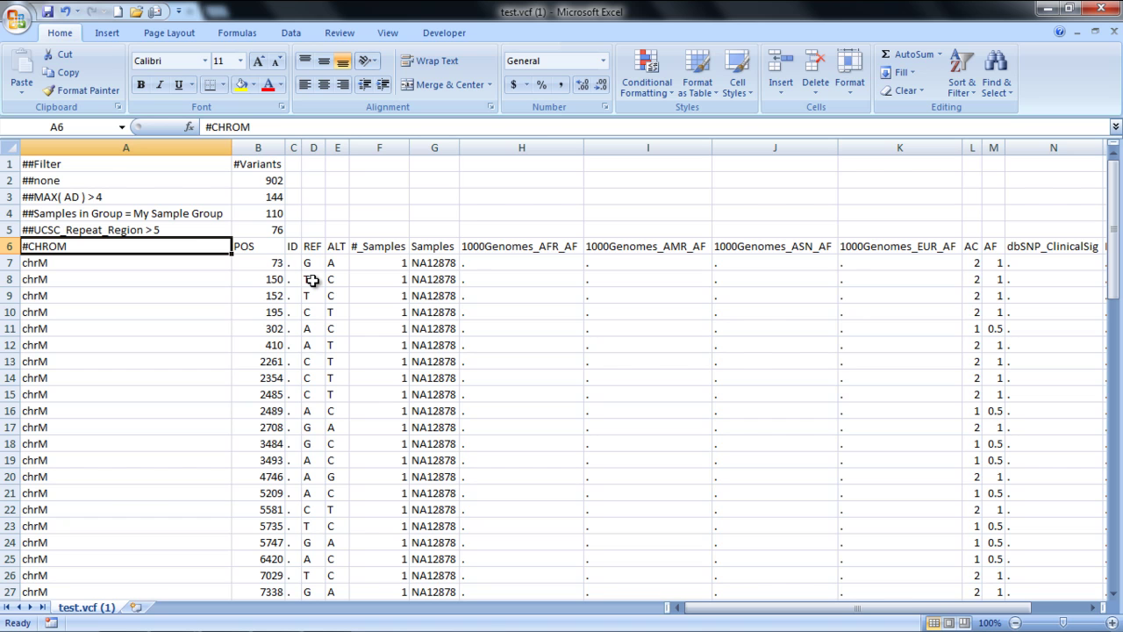
{"action": "left_click", "coordinate": [1095, 31]}
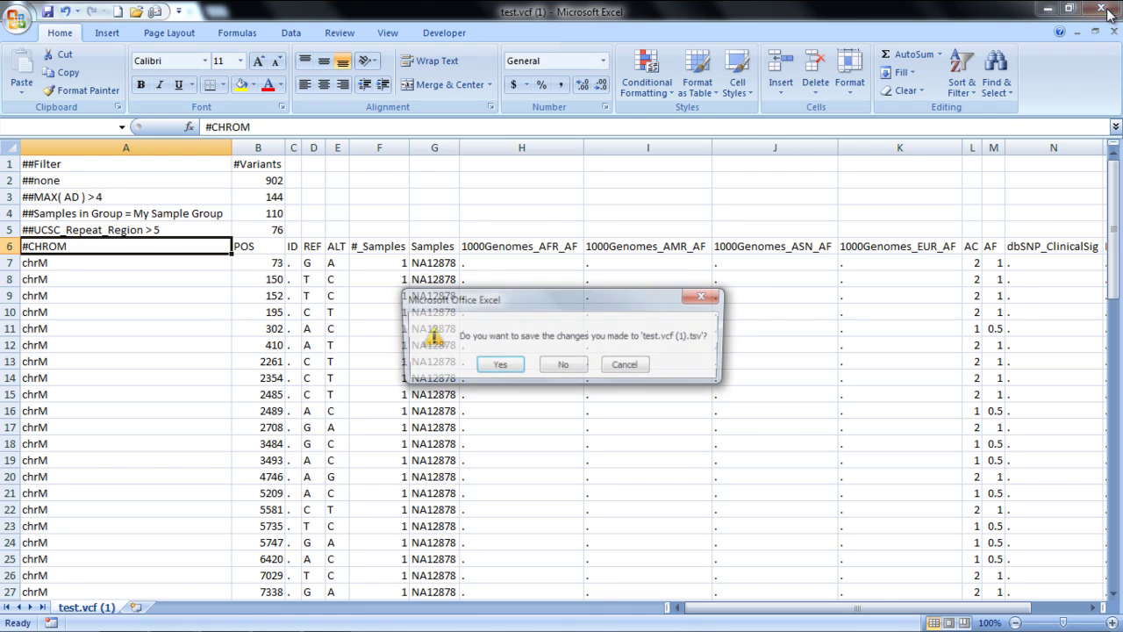
Step: Close Excel without saving changes to test.vcf (1).tsv
{"action": "left_click", "coordinate": [564, 366]}
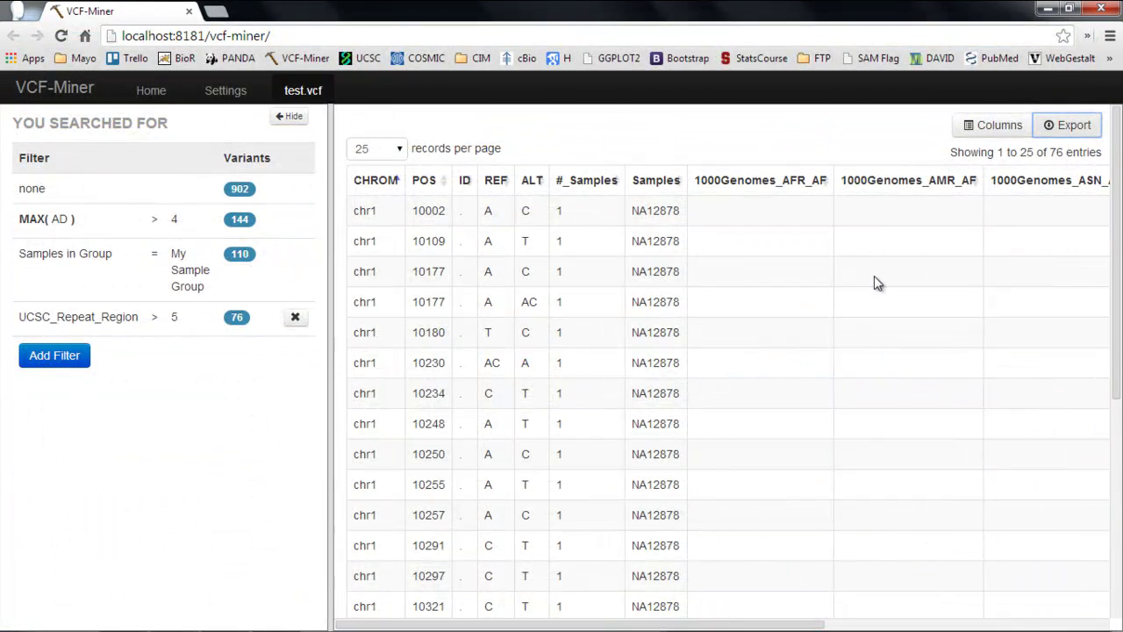